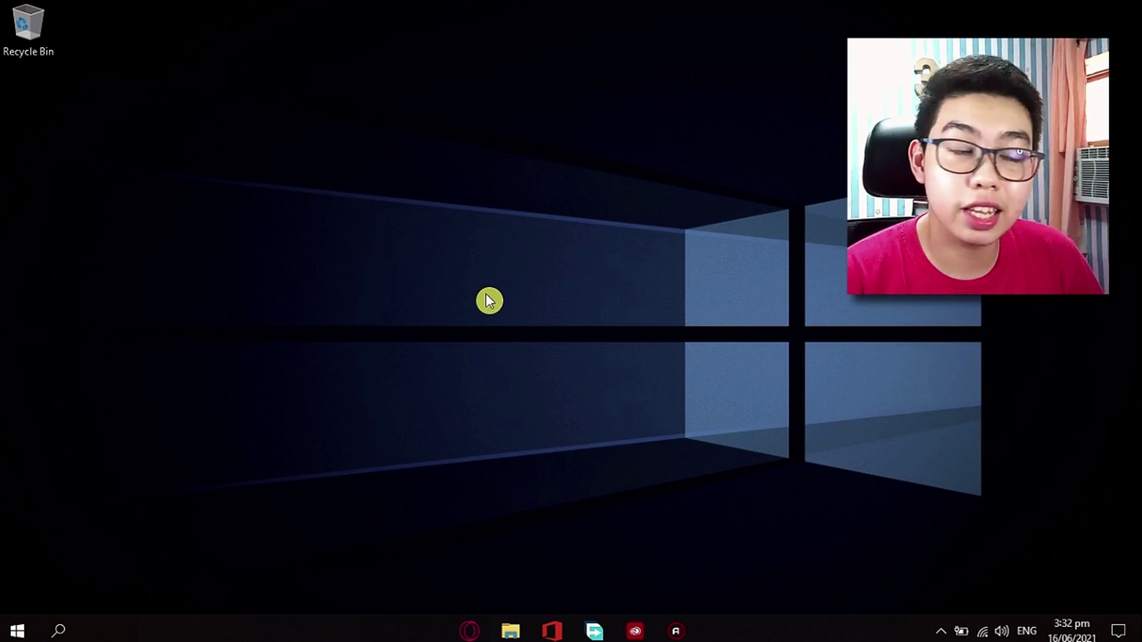
# Remove Internet Explorer History from the indexed locations in Indexing Options and close it.
pyautogui.click(65, 630)
pyautogui.write('index')
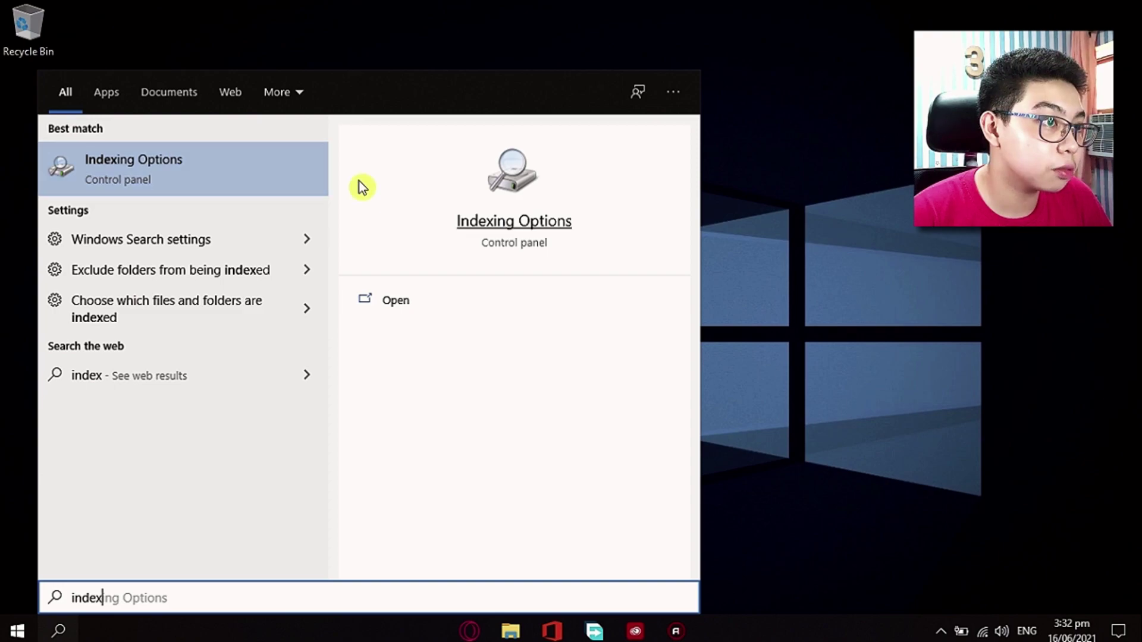
pyautogui.click(152, 159)
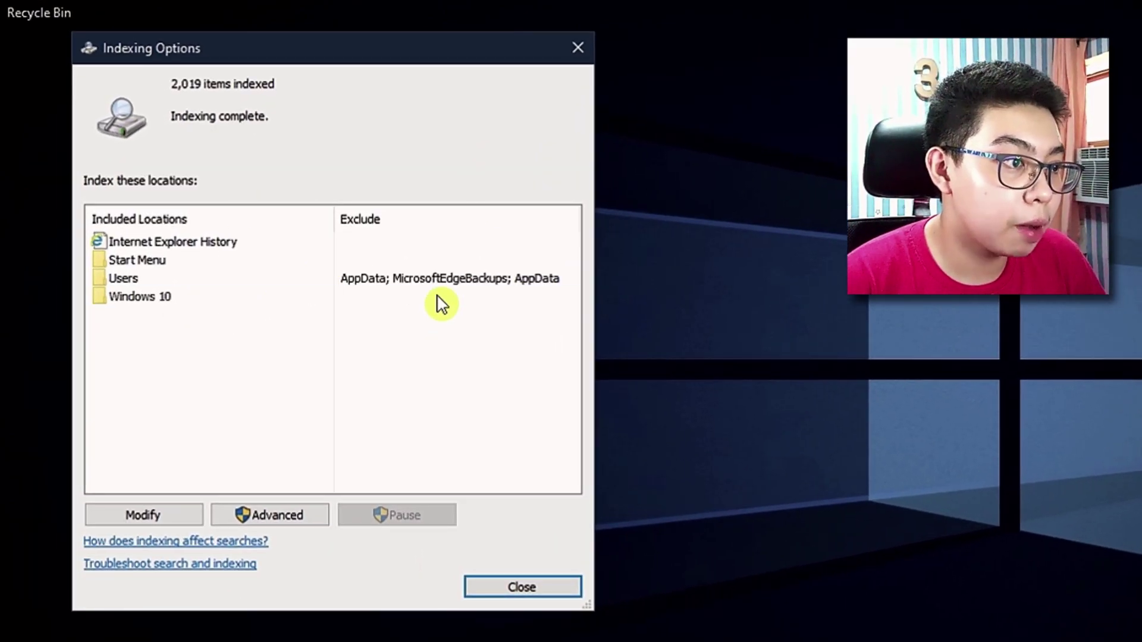
pyautogui.click(119, 510)
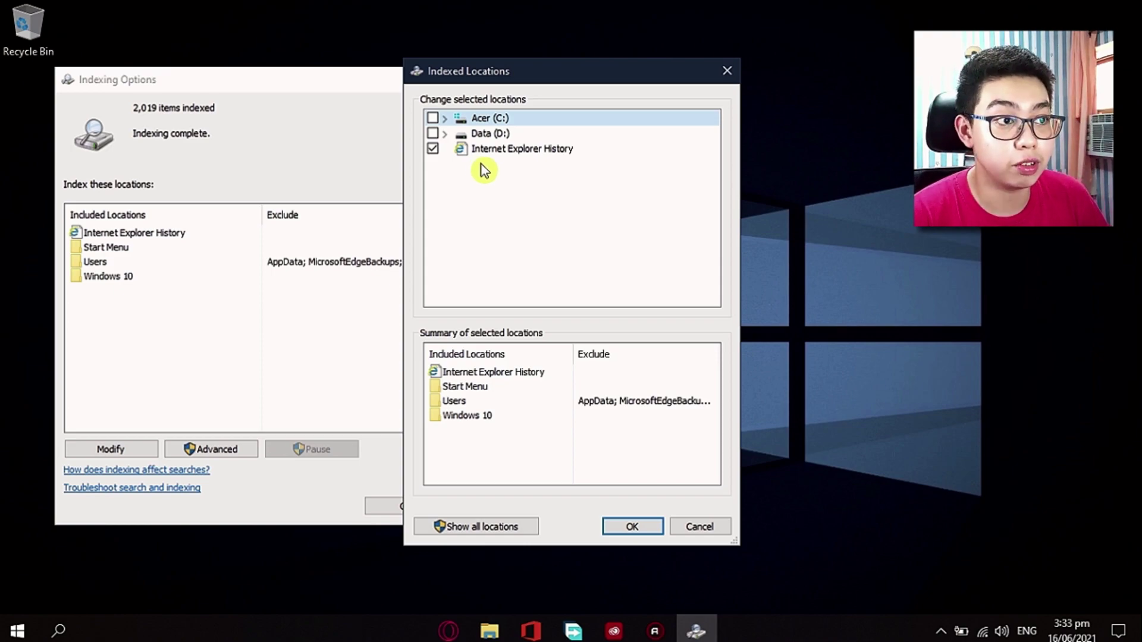
pyautogui.click(432, 149)
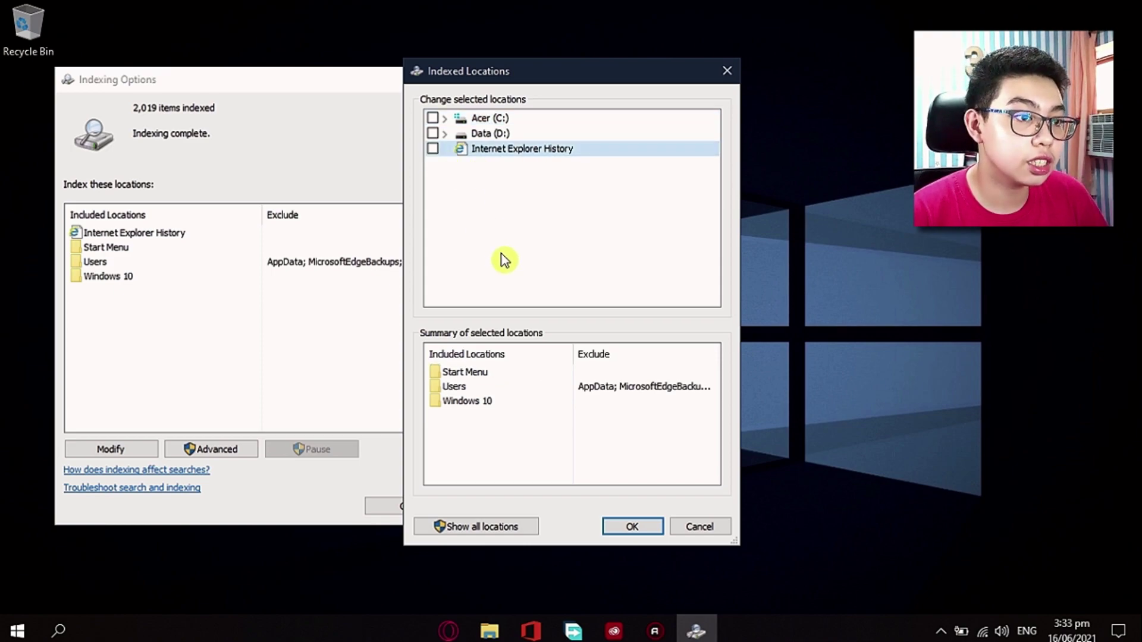
pyautogui.click(623, 527)
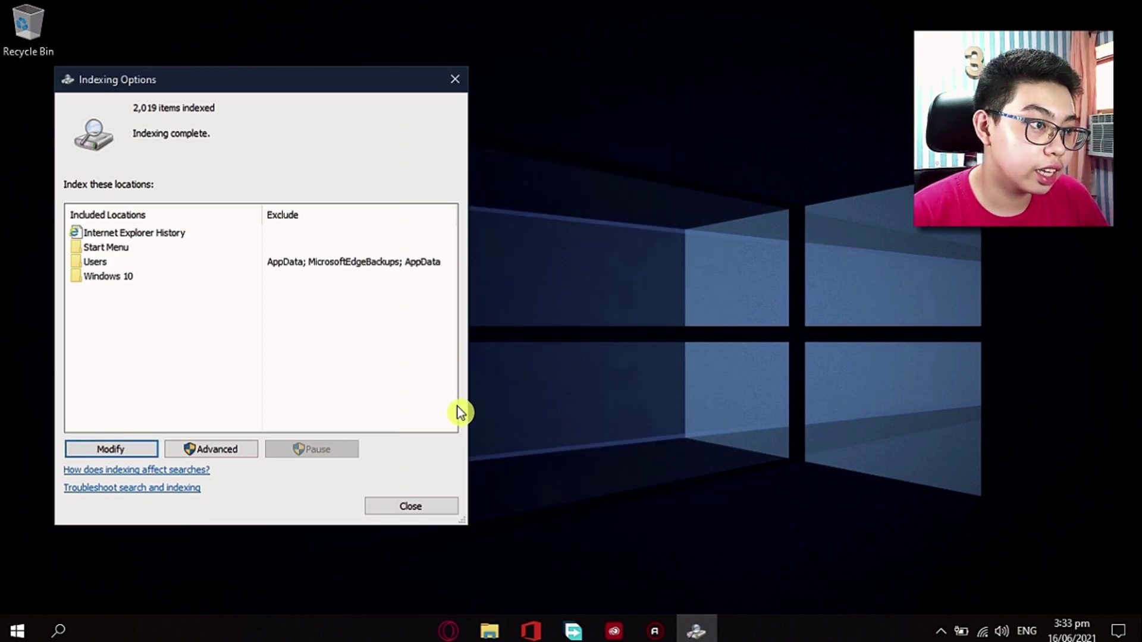
pyautogui.click(401, 513)
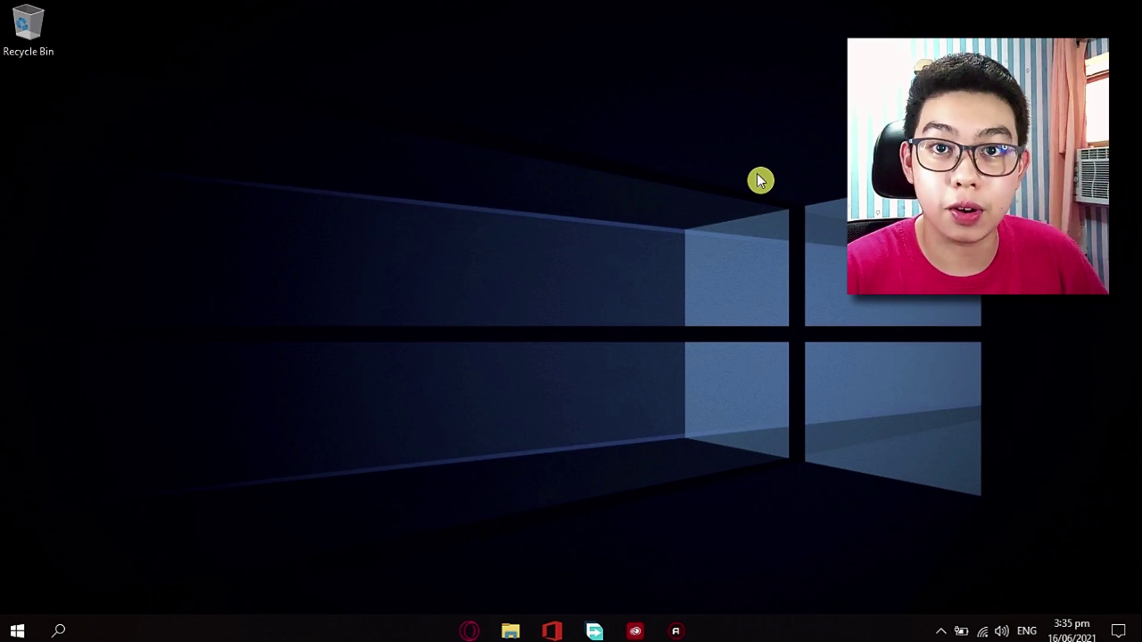
# Open Windows Settings and search for 'background apps'.
pyautogui.click(17, 630)
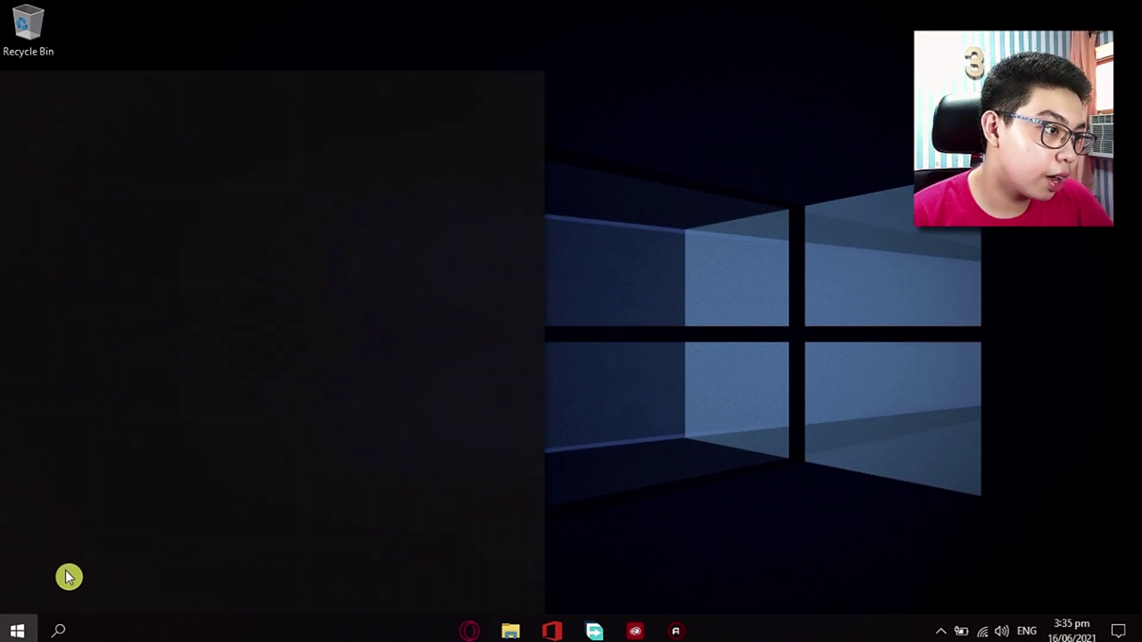
pyautogui.press('super+i')
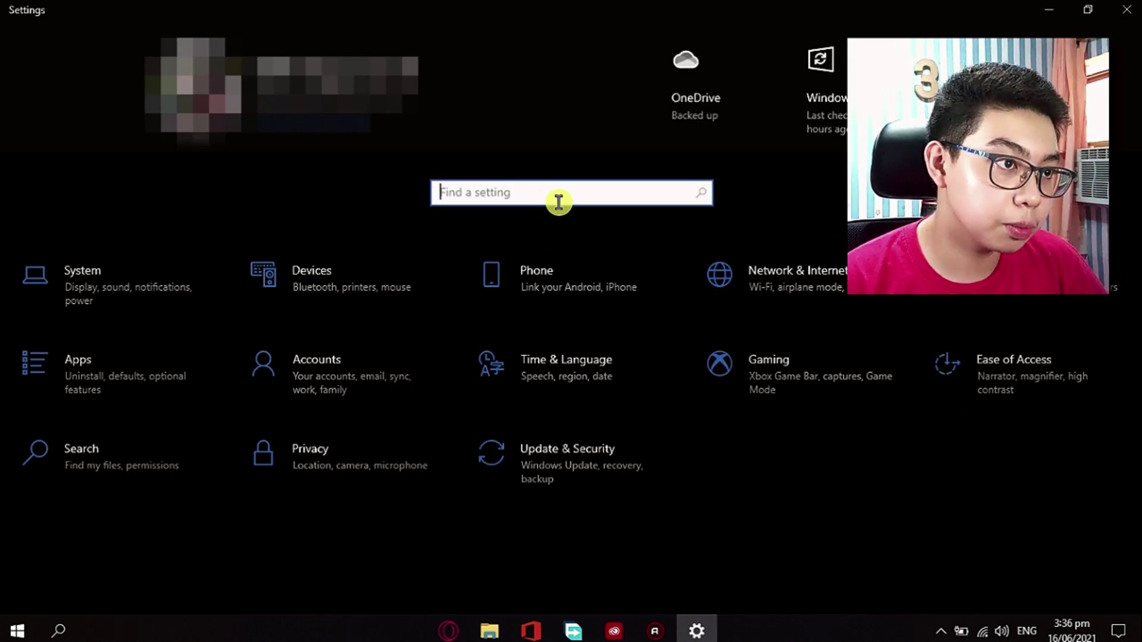
pyautogui.write('backg')
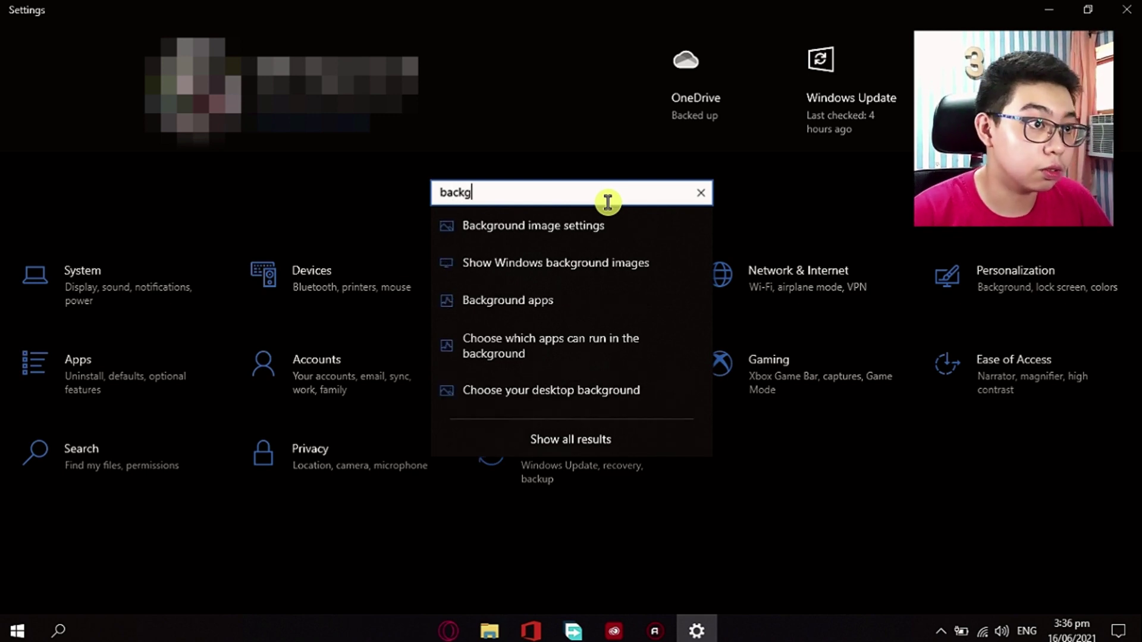
pyautogui.write('round apps')
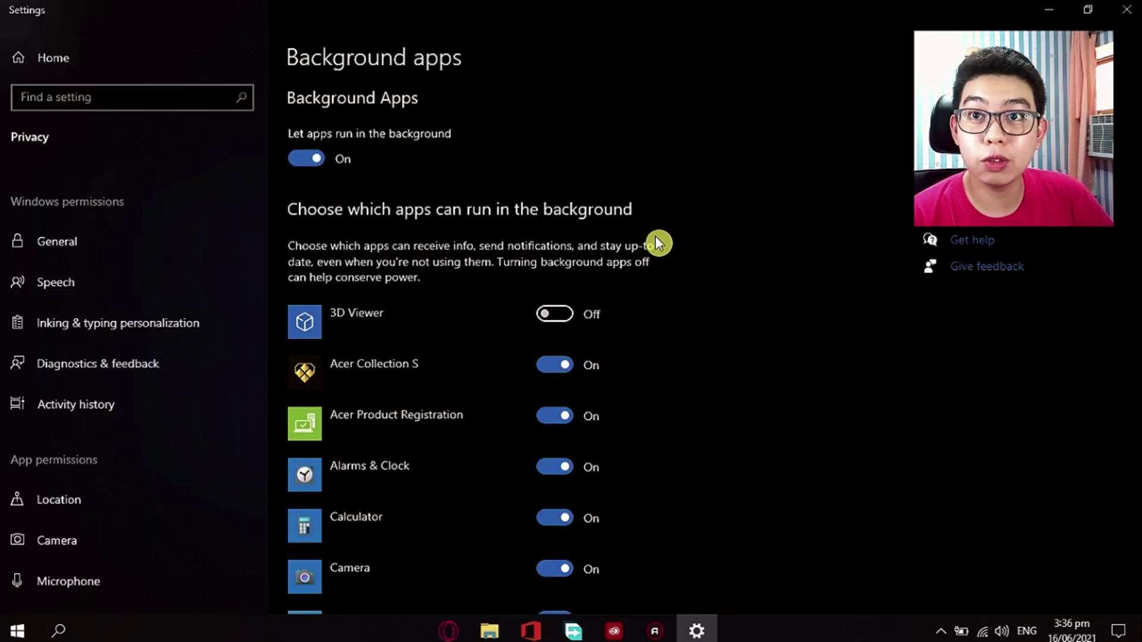
# Switch off background running for Alarms & Clock in the Background apps list.
pyautogui.scroll(-10, 696, 341)
pyautogui.scroll(10, 696, 341)
pyautogui.scroll(-20, 696, 341)
pyautogui.scroll(15, 697, 344)
pyautogui.scroll(-1, 697, 344)
pyautogui.scroll(1, 697, 344)
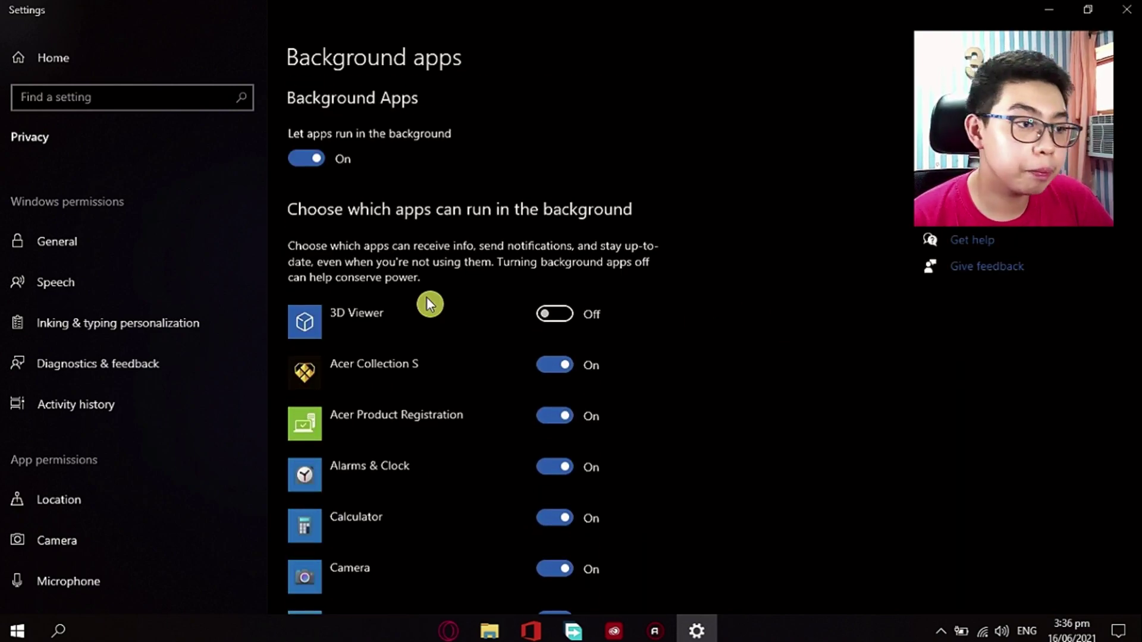
pyautogui.scroll(-15, 766, 342)
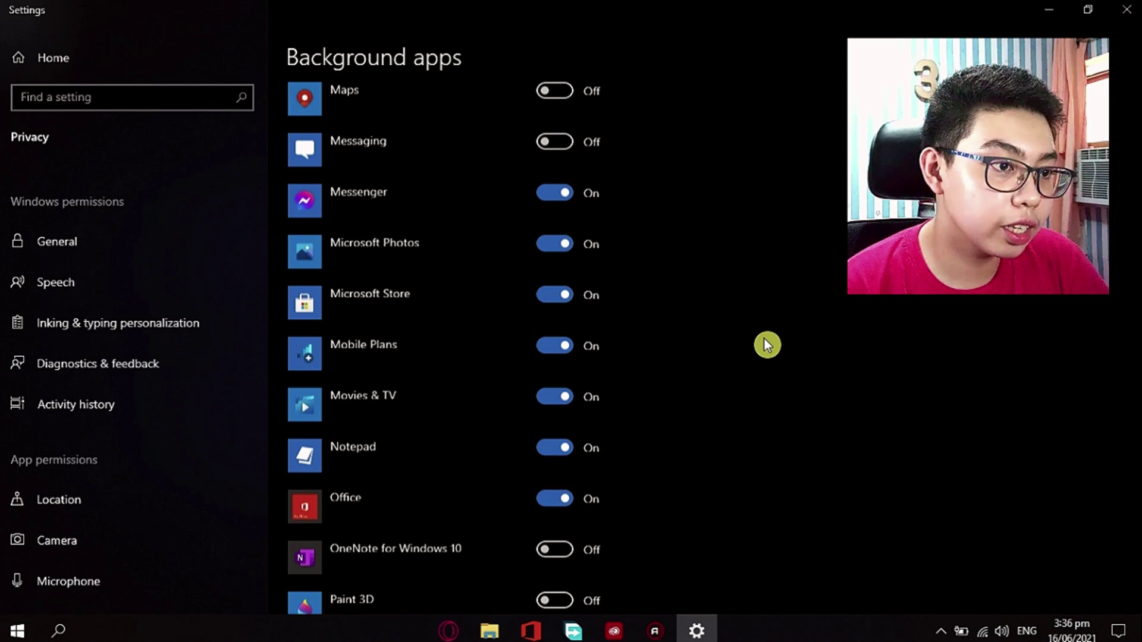
pyautogui.scroll(-7, 766, 344)
pyautogui.scroll(4, 766, 343)
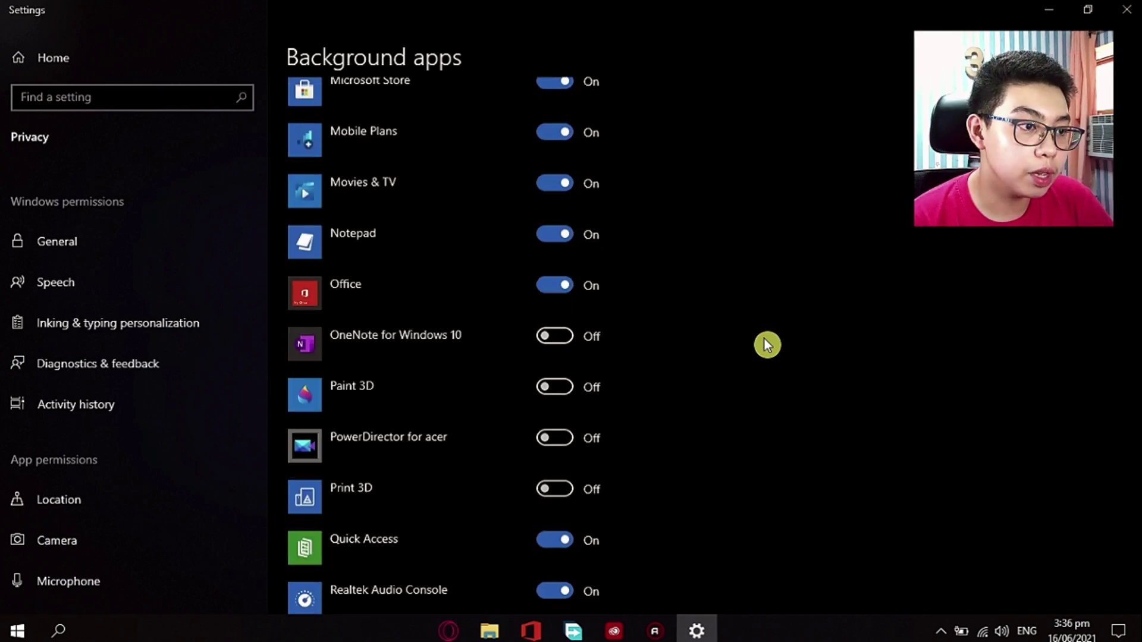
pyautogui.scroll(8, 766, 344)
pyautogui.scroll(8, 546, 373)
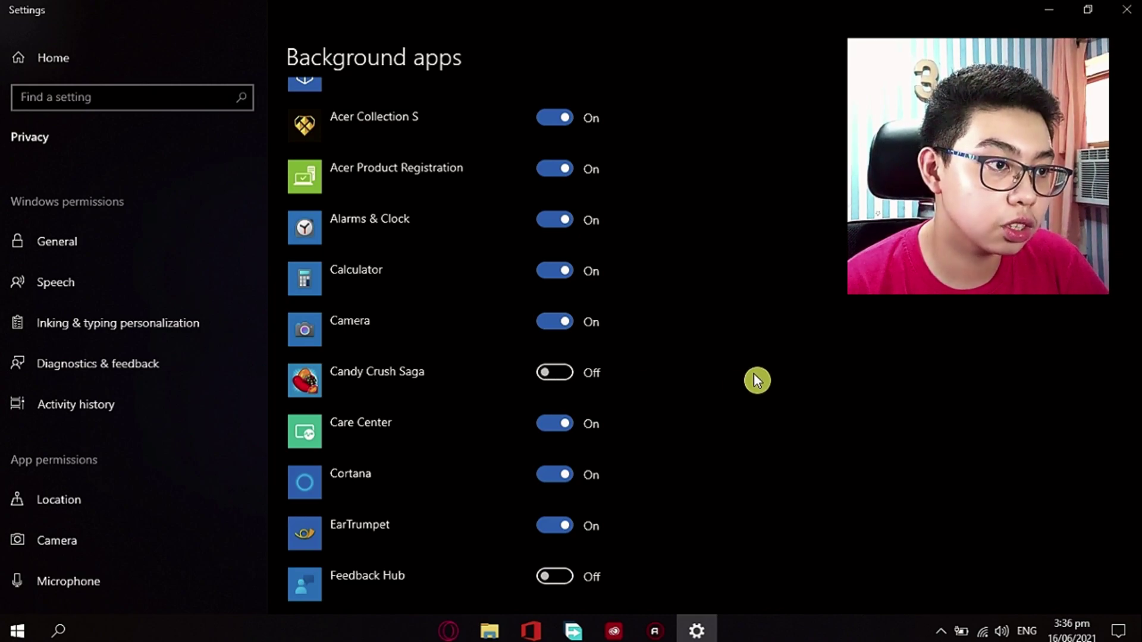
pyautogui.scroll(5, 730, 381)
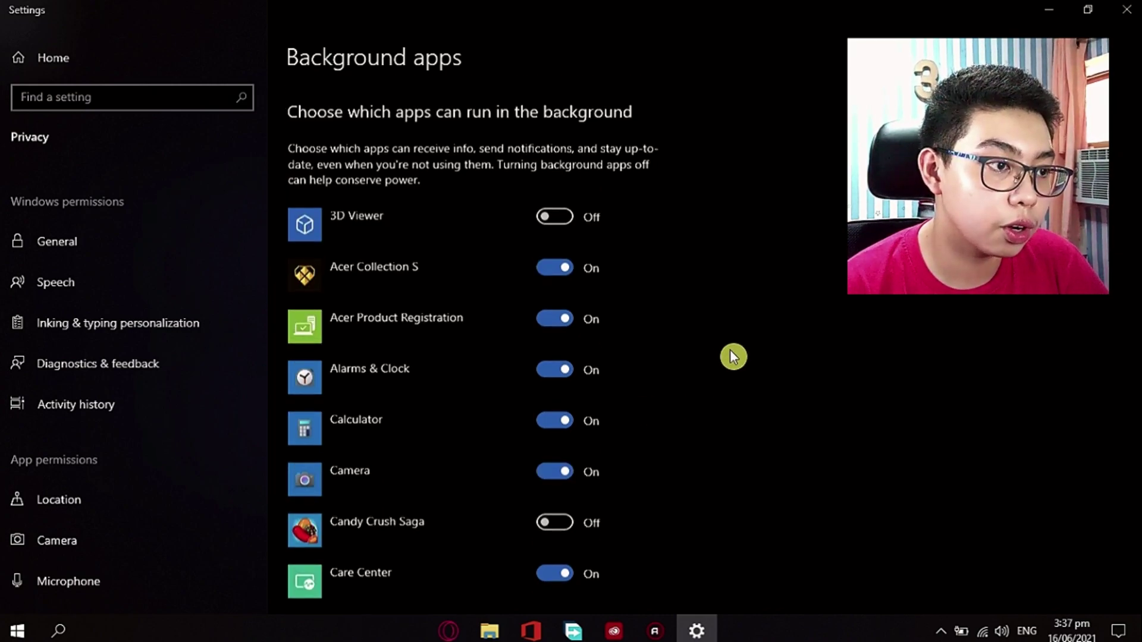
pyautogui.click(565, 465)
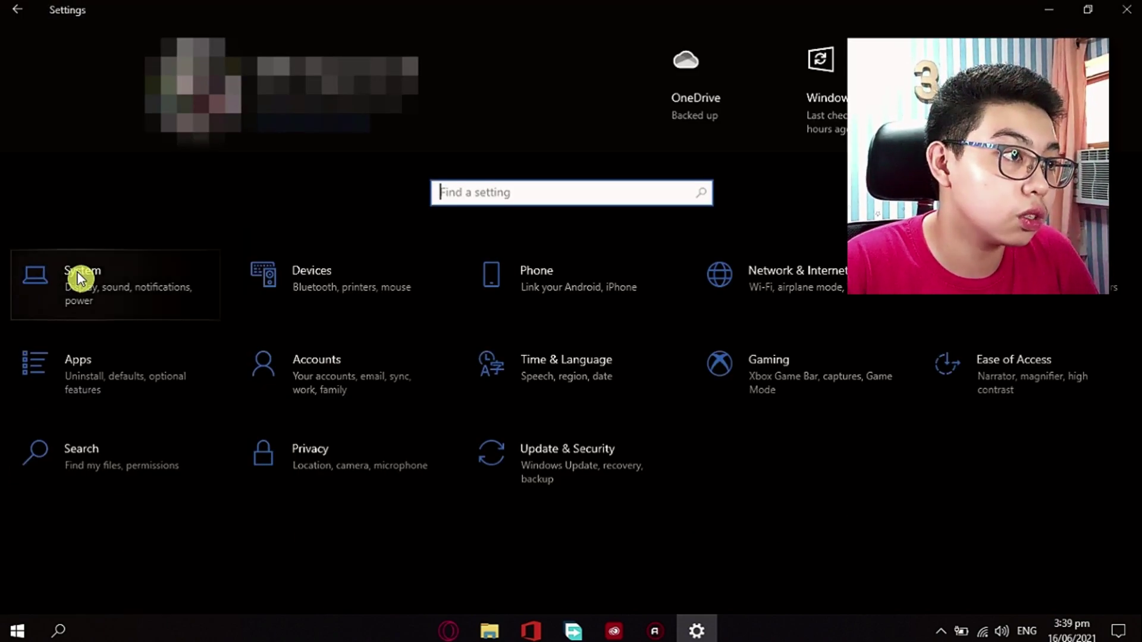
pyautogui.click(118, 295)
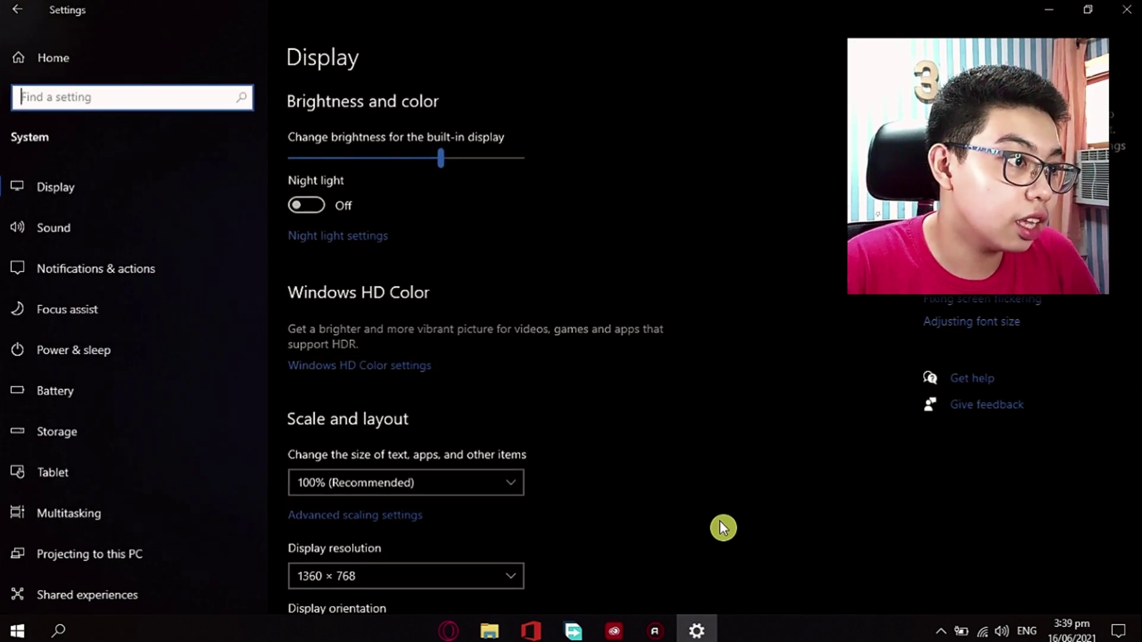
pyautogui.click(109, 275)
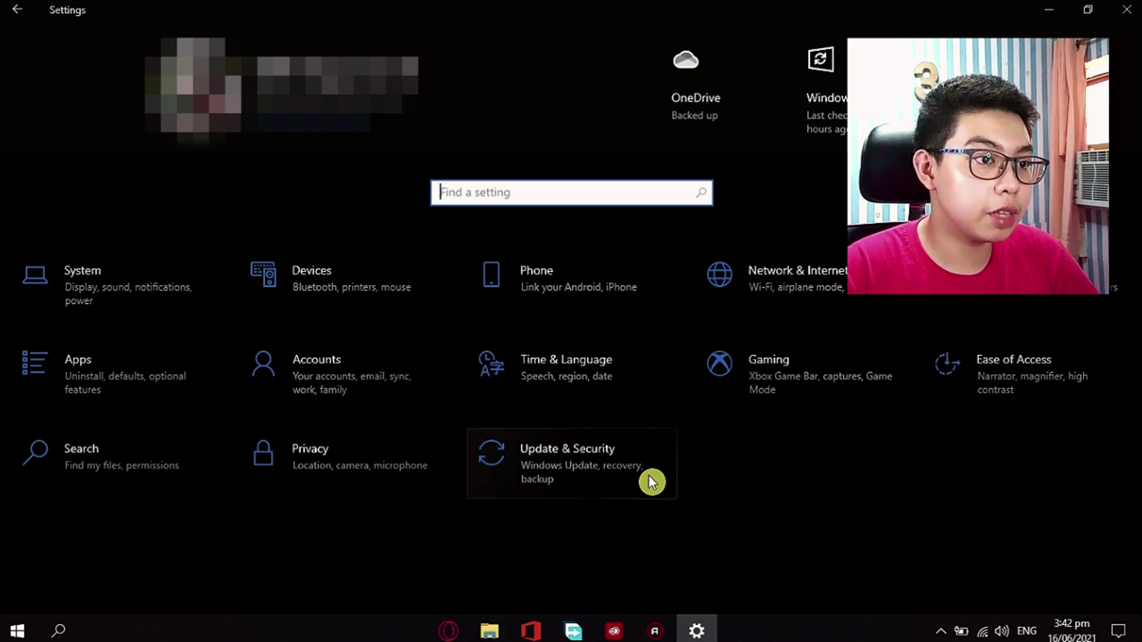
# Turn 'Allow downloads from other PCs' Off under Update & Security > Delivery Optimization.
pyautogui.click(559, 462)
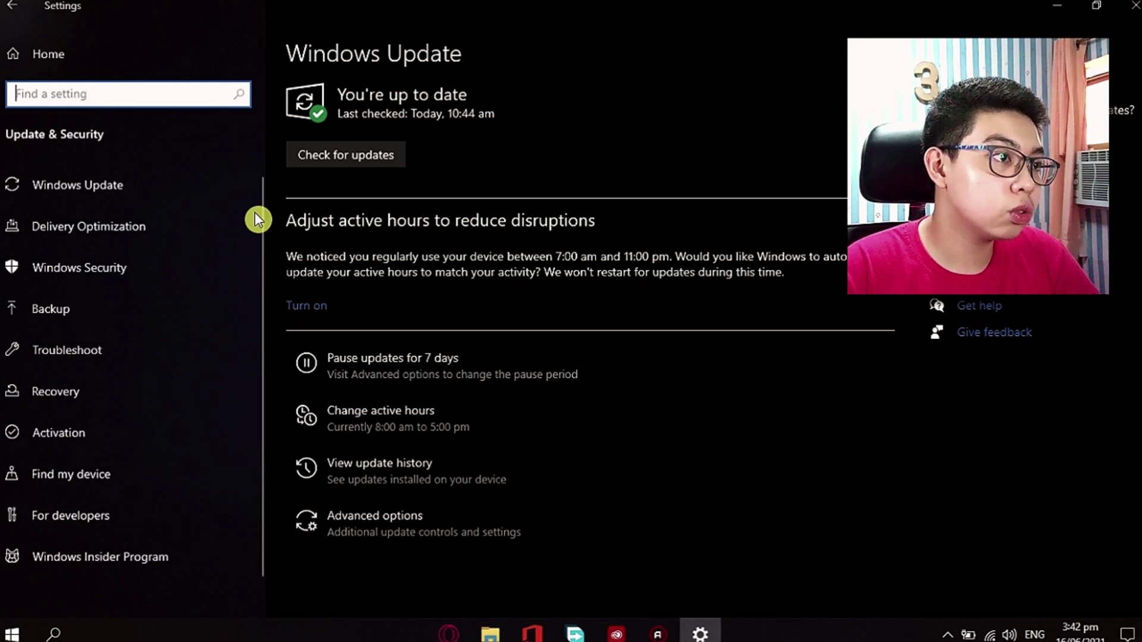
pyautogui.click(98, 228)
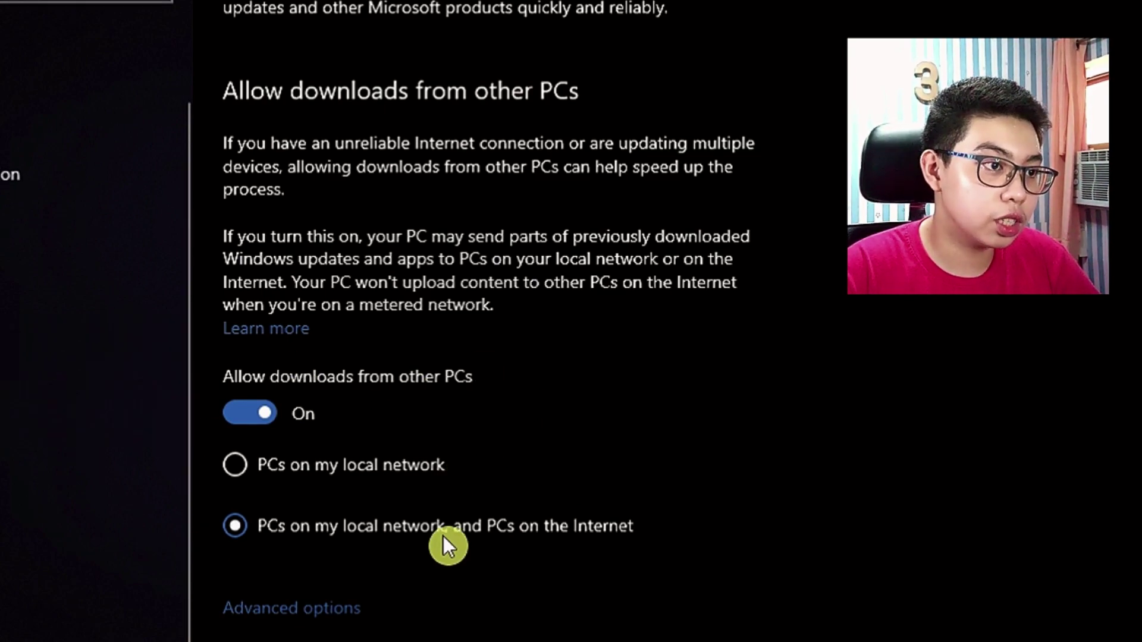
pyautogui.click(258, 415)
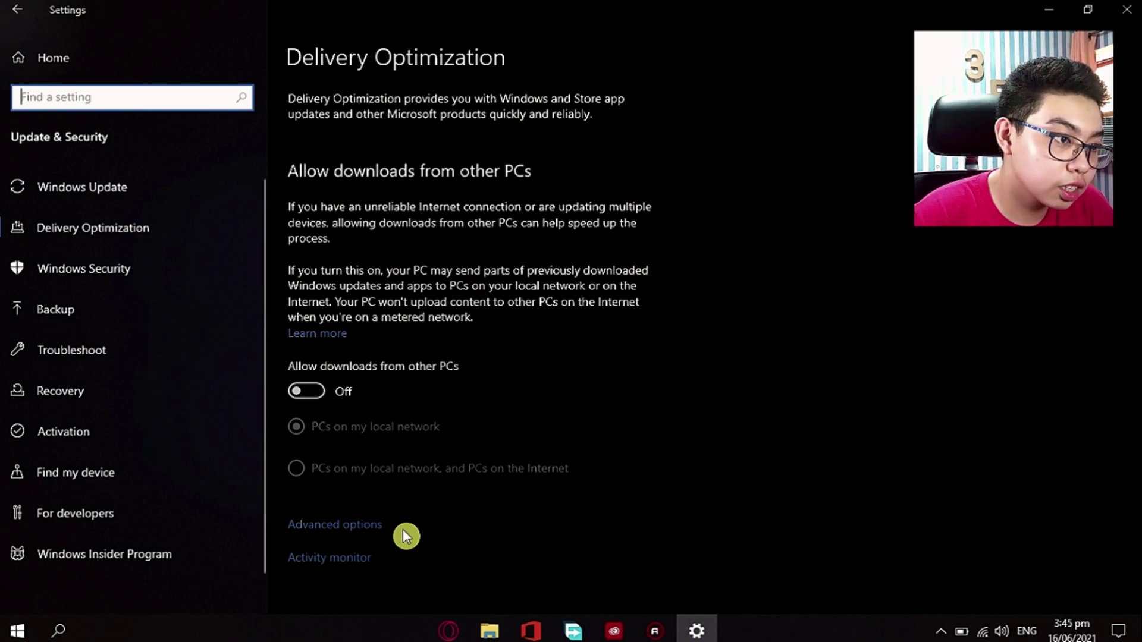
# Limit download bandwidth by percentage of measured bandwidth, with the background limit at 55%.
pyautogui.click(336, 527)
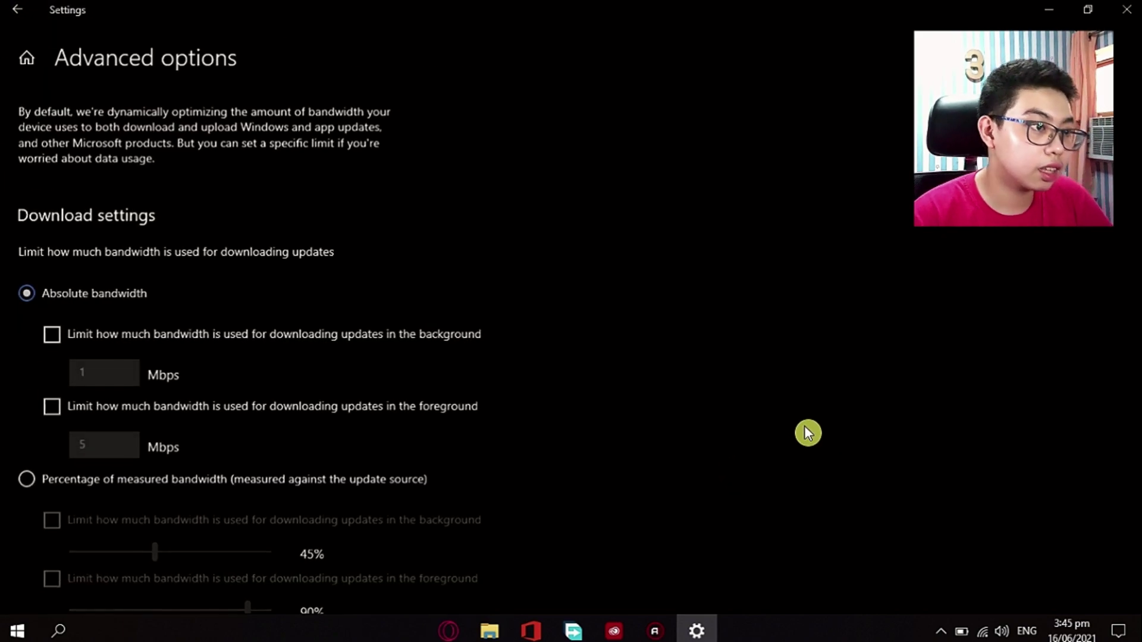
pyautogui.scroll(-4, 546, 309)
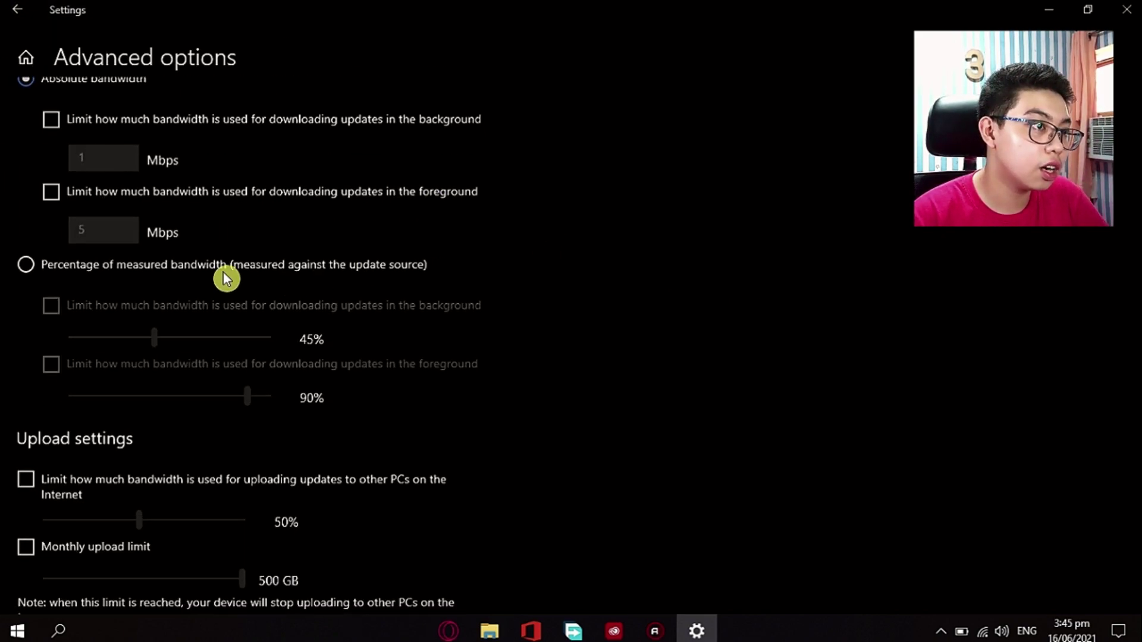
pyautogui.scroll(4, 227, 275)
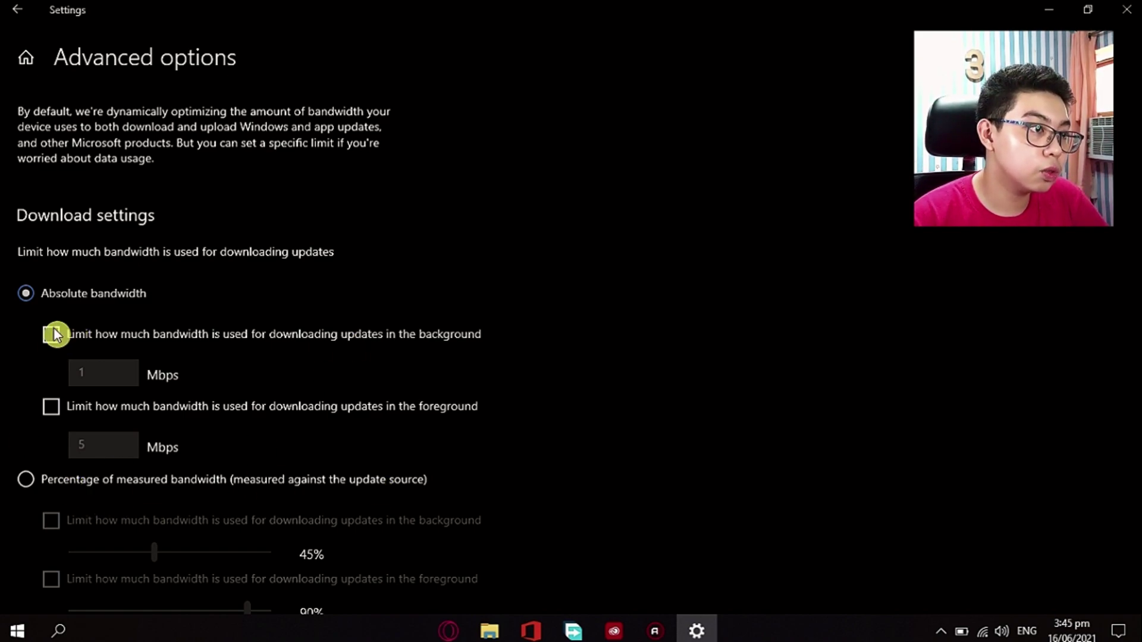
pyautogui.scroll(-4, 5, 458)
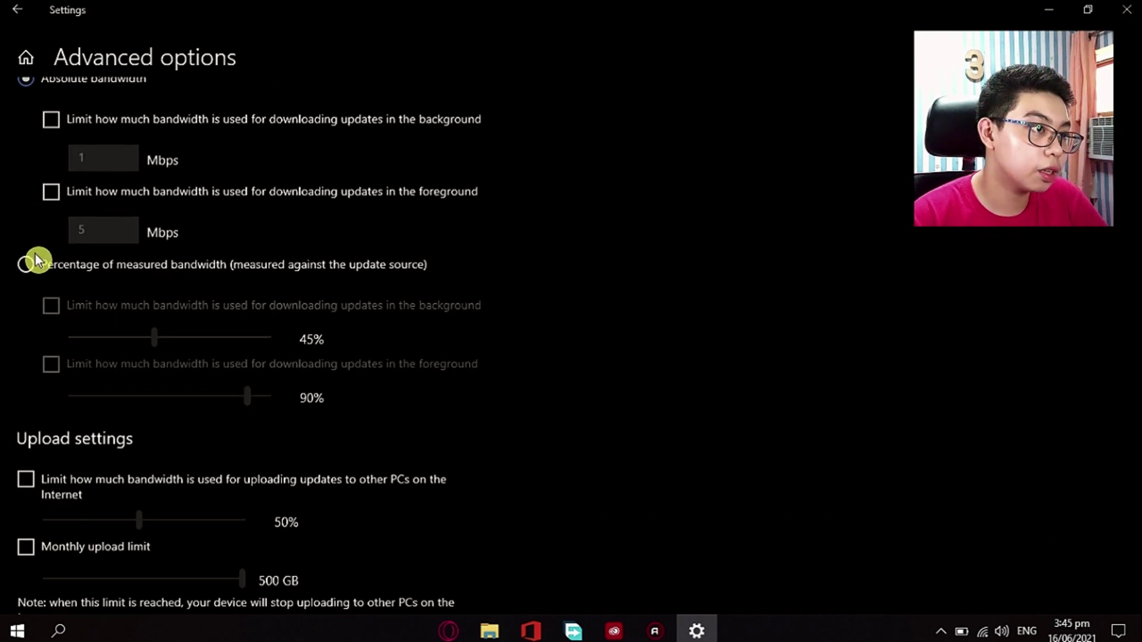
pyautogui.click(33, 256)
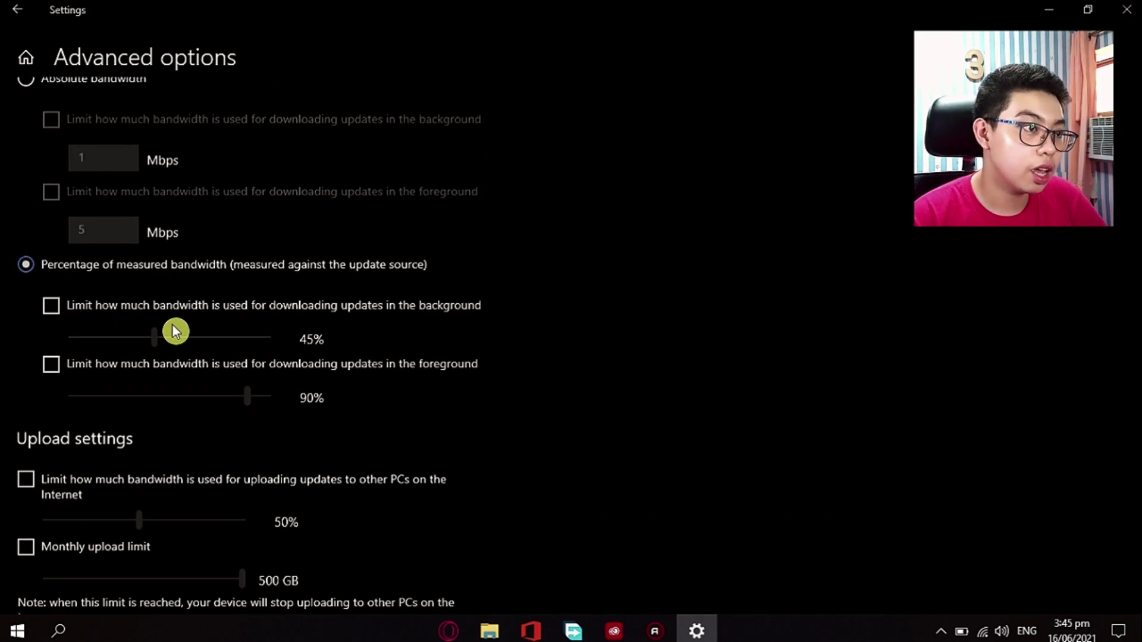
pyautogui.press('Right')
pyautogui.press('Right')
pyautogui.press('Right')
pyautogui.press('Right')
pyautogui.press('Right')
pyautogui.press('Right')
pyautogui.press('Right')
pyautogui.press('Right')
pyautogui.press('Right')
pyautogui.press('Right')
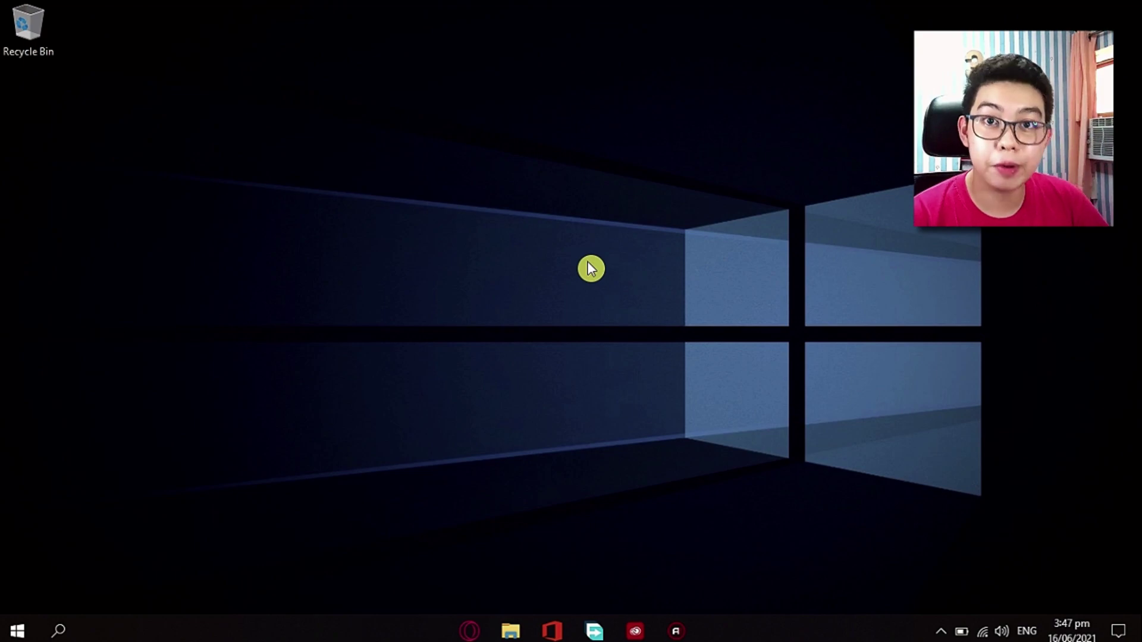
# Open Performance Options via an 'appea' search and select Adjust for best performance.
pyautogui.click(59, 630)
pyautogui.write('appea')
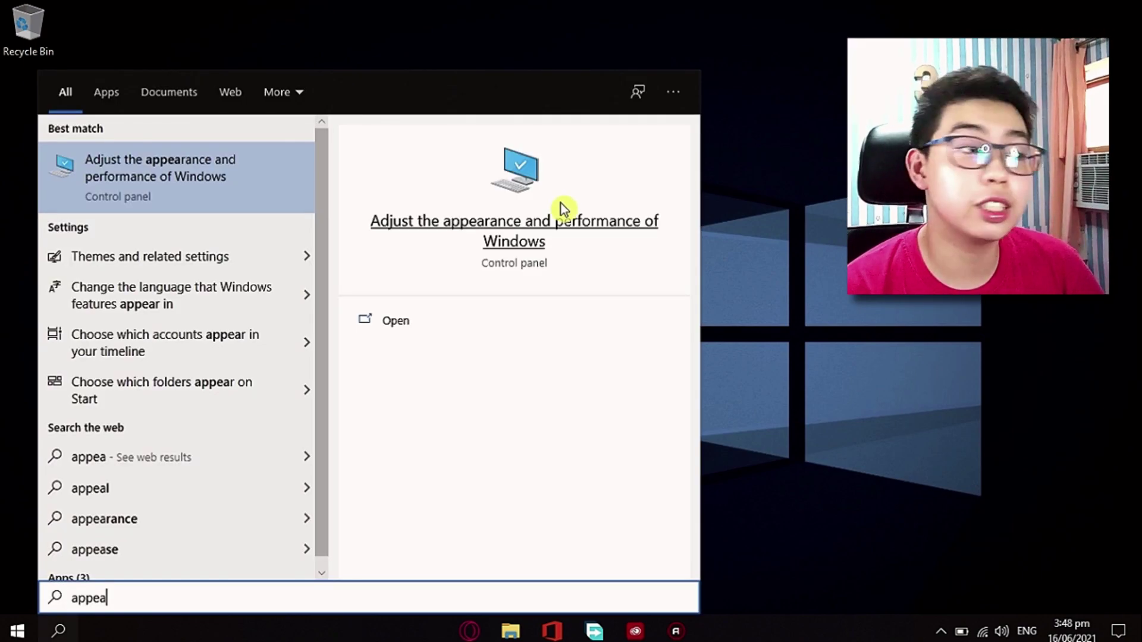
pyautogui.click(173, 169)
pyautogui.moveTo(331, 113); pyautogui.dragTo(536, 78)
pyautogui.click(341, 168)
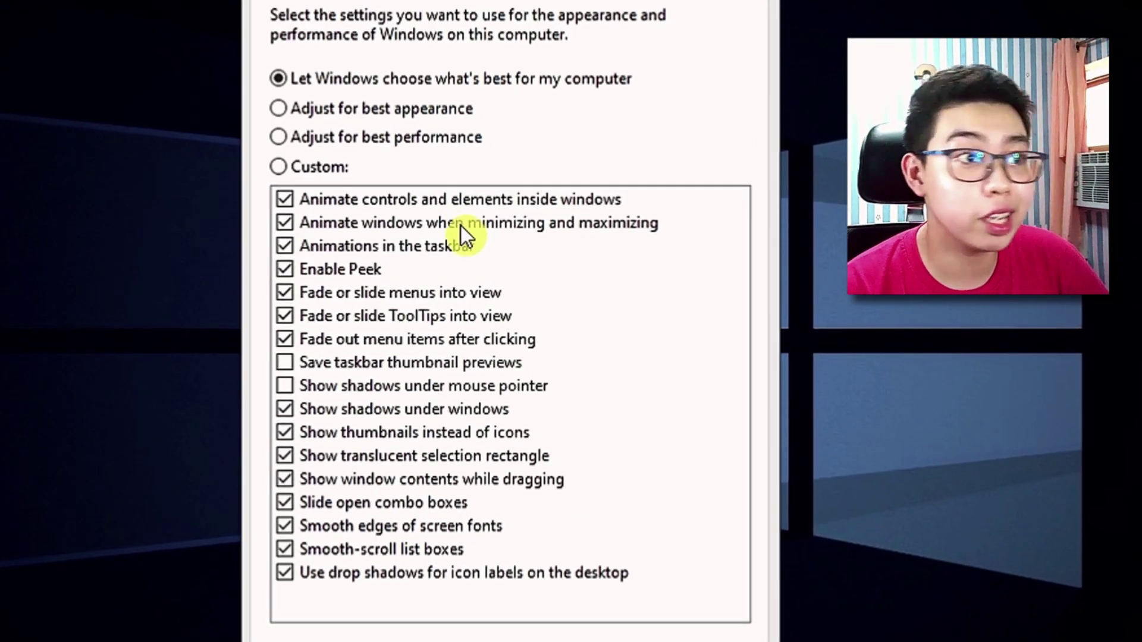
pyautogui.click(313, 141)
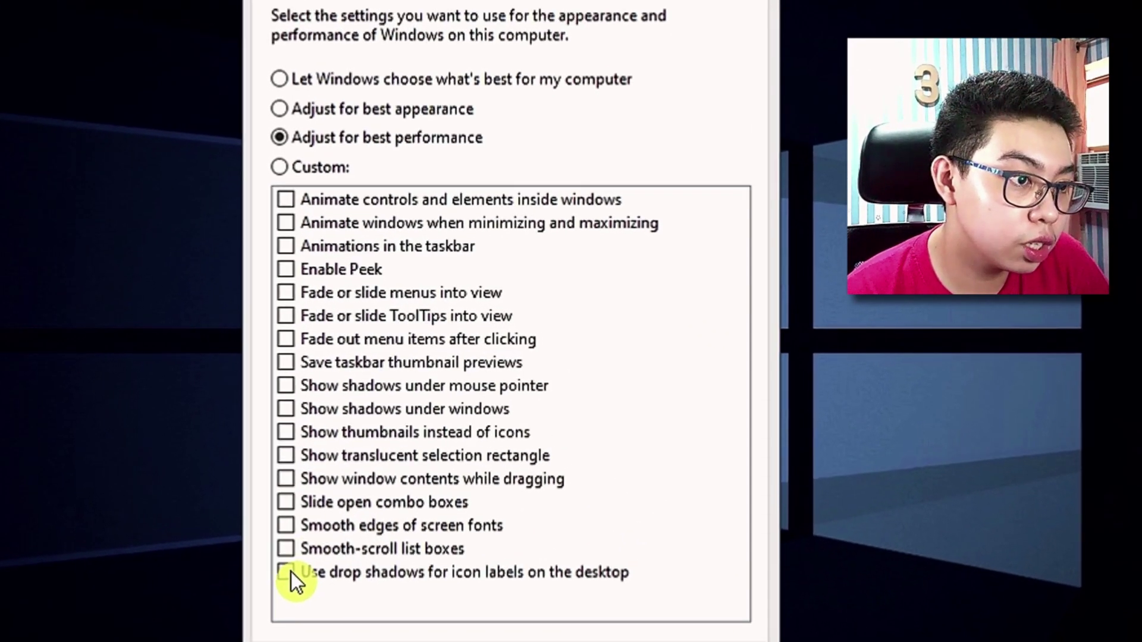
# Re-enable icon-label shadows, smooth fonts, translucent selection and thumbnails, then apply.
pyautogui.click(291, 572)
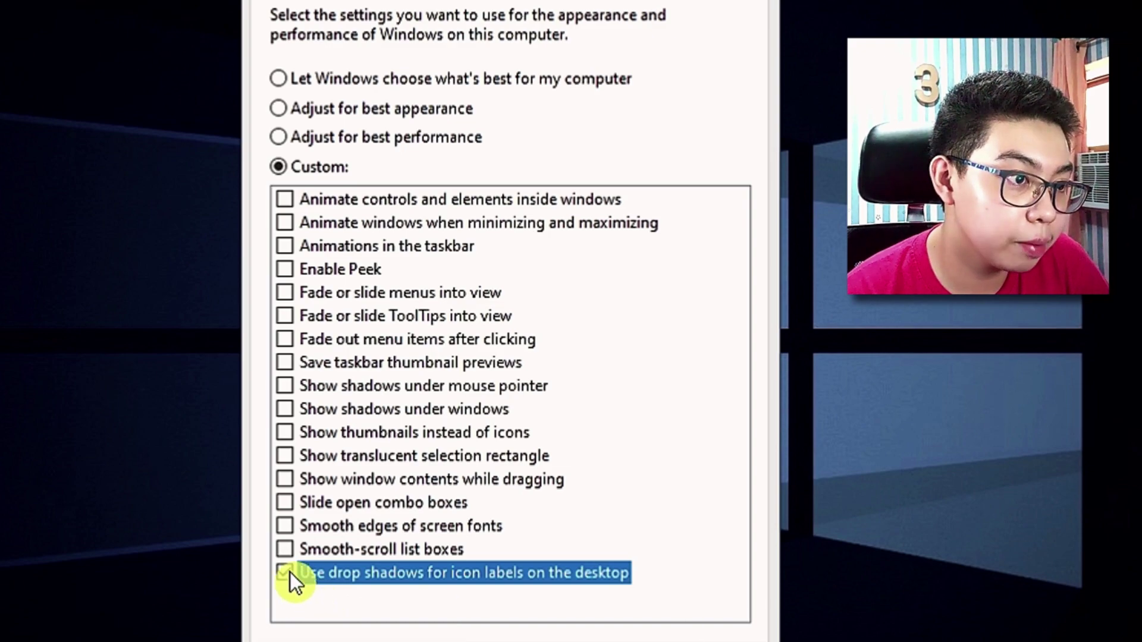
pyautogui.click(285, 516)
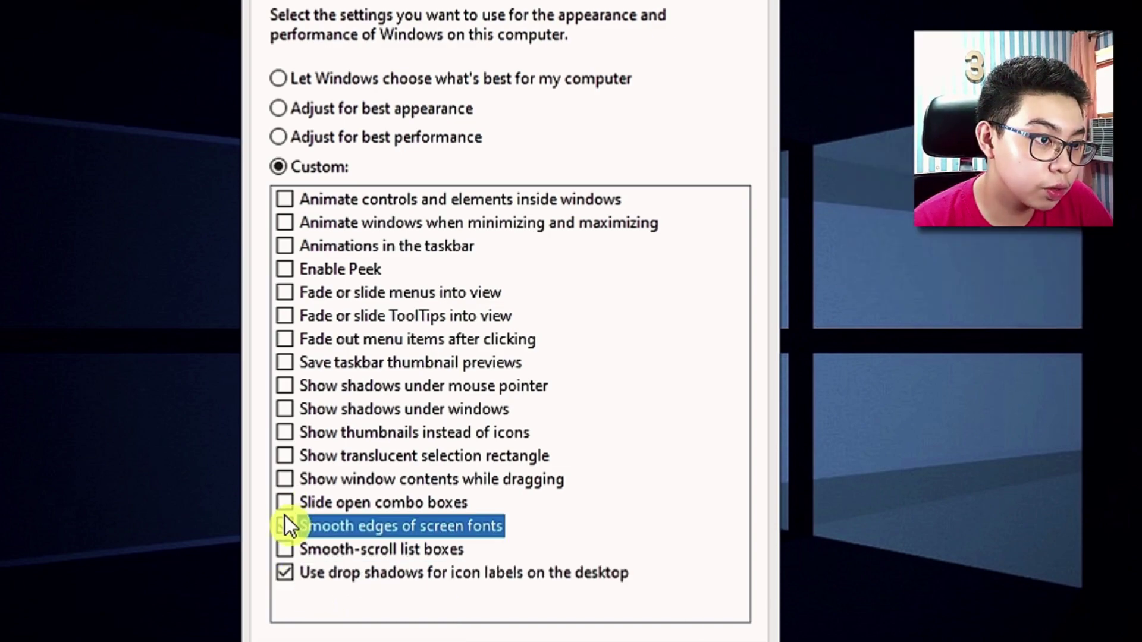
pyautogui.click(295, 455)
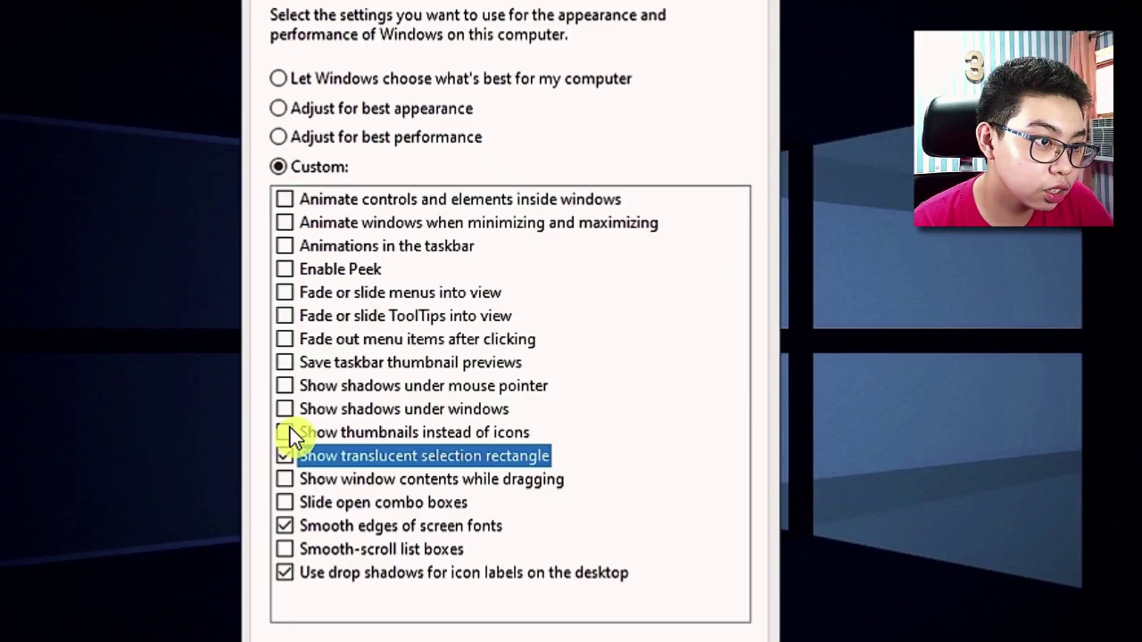
pyautogui.click(285, 432)
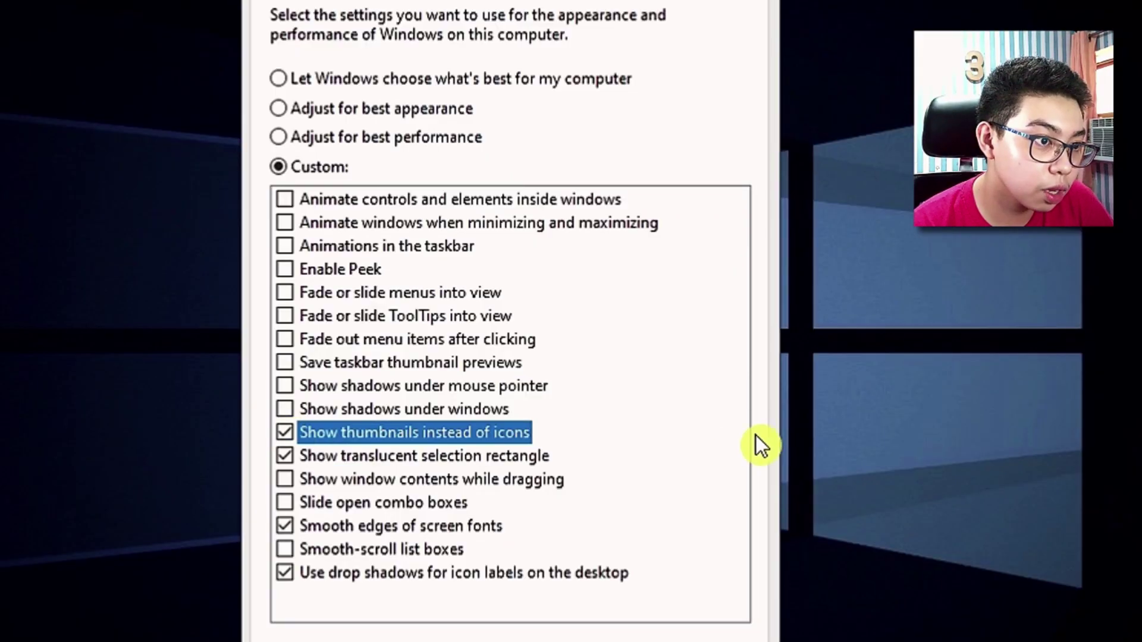
pyautogui.click(416, 199)
pyautogui.click(285, 222)
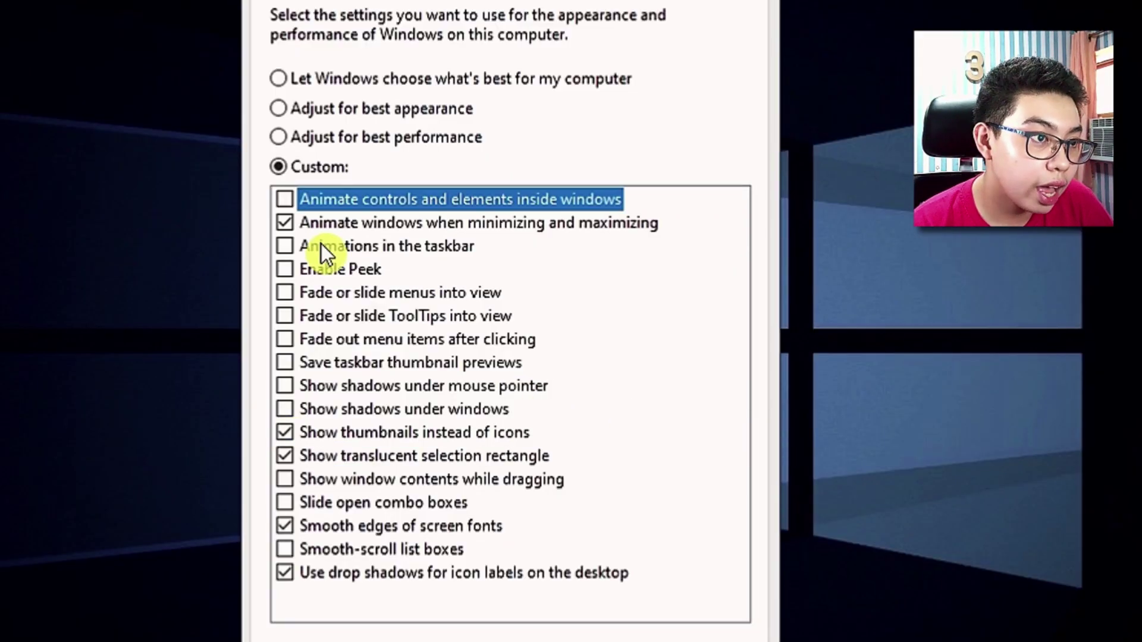
pyautogui.click(647, 229)
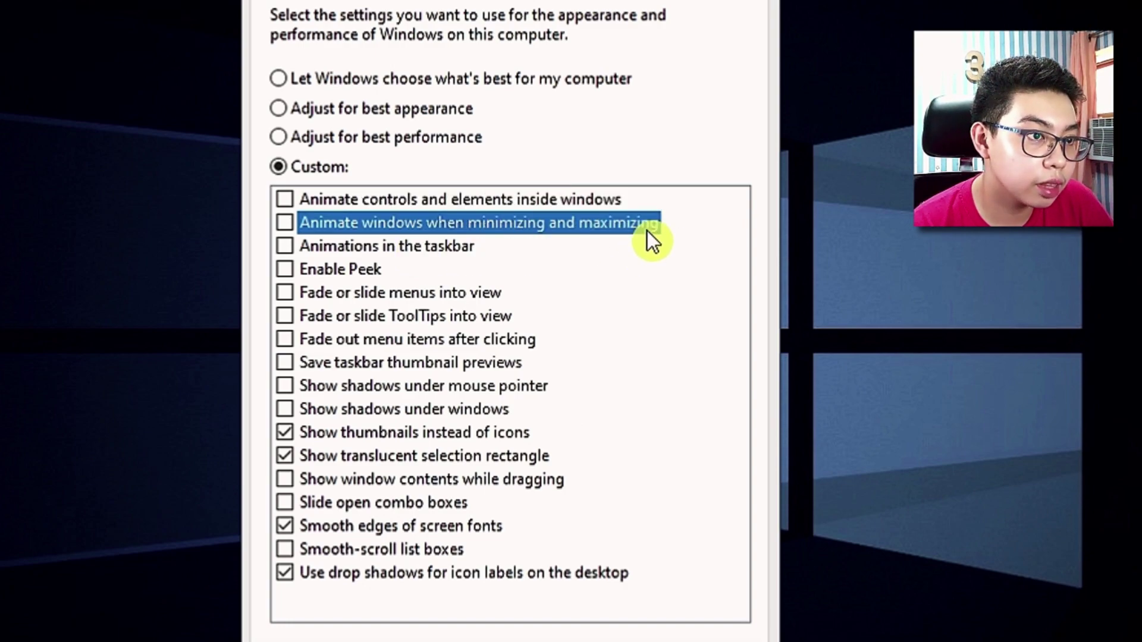
pyautogui.click(279, 203)
pyautogui.click(285, 223)
pyautogui.click(743, 599)
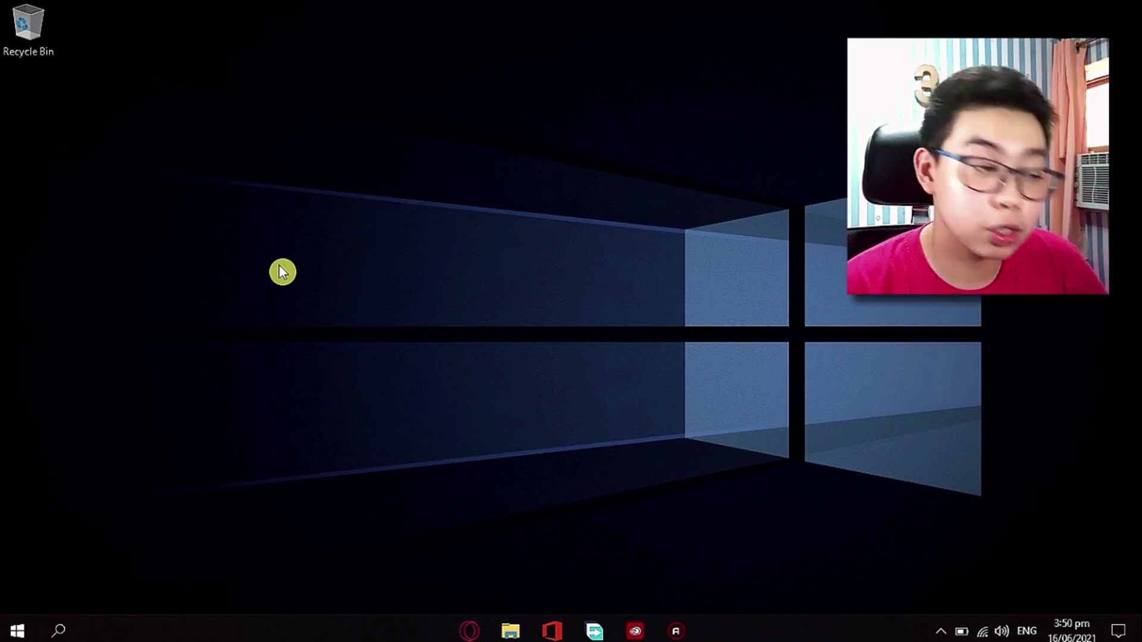
# Open Control Panel through a 'contr' Start search.
pyautogui.click(68, 630)
pyautogui.write('contr')
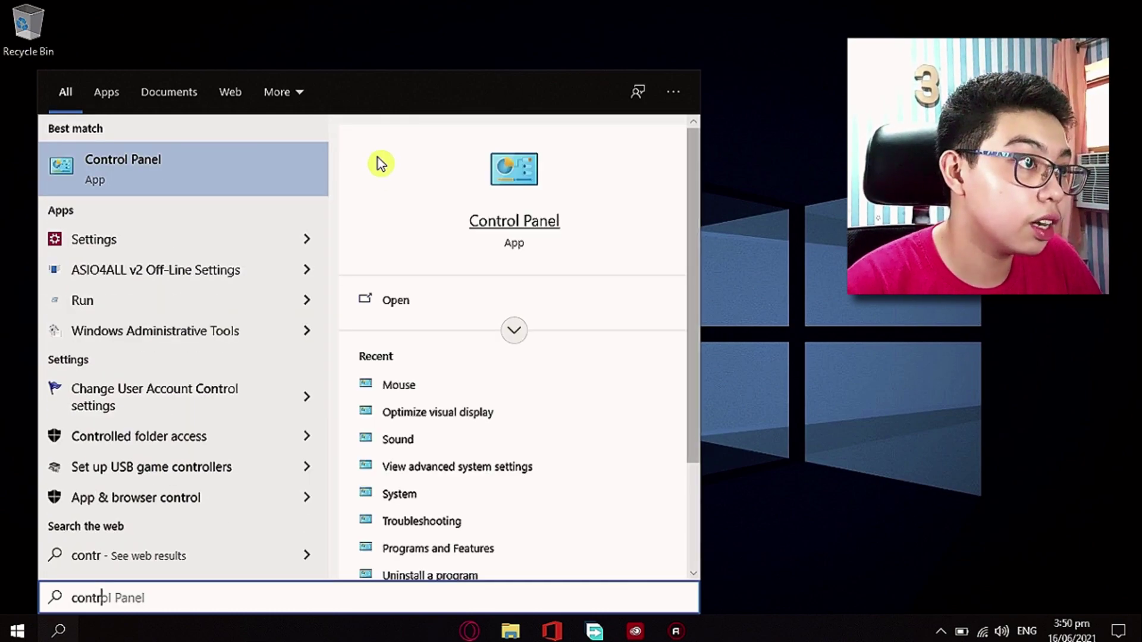
pyautogui.click(136, 164)
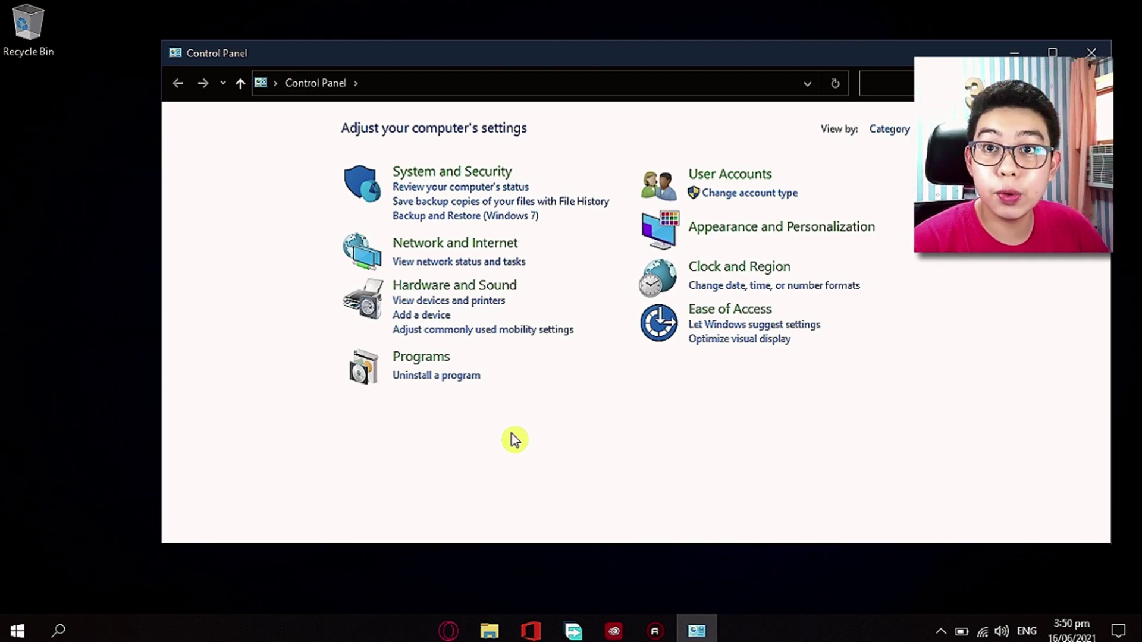
# Run the System Maintenance task from Troubleshooting, then close the window.
pyautogui.click(1013, 79)
pyautogui.write('troublesh')
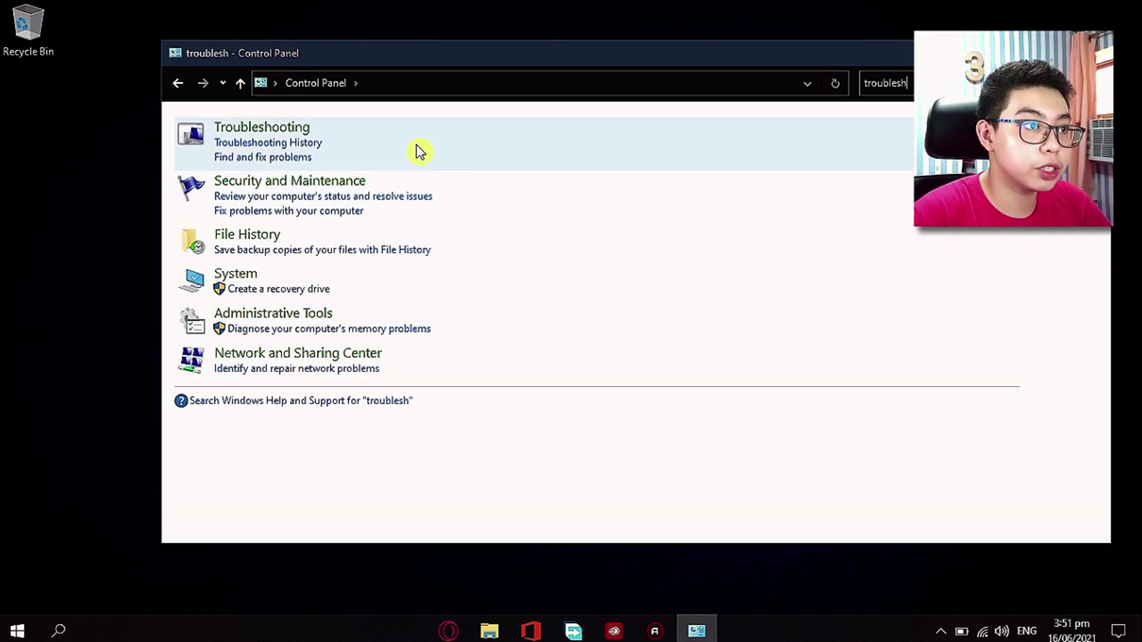
pyautogui.click(268, 127)
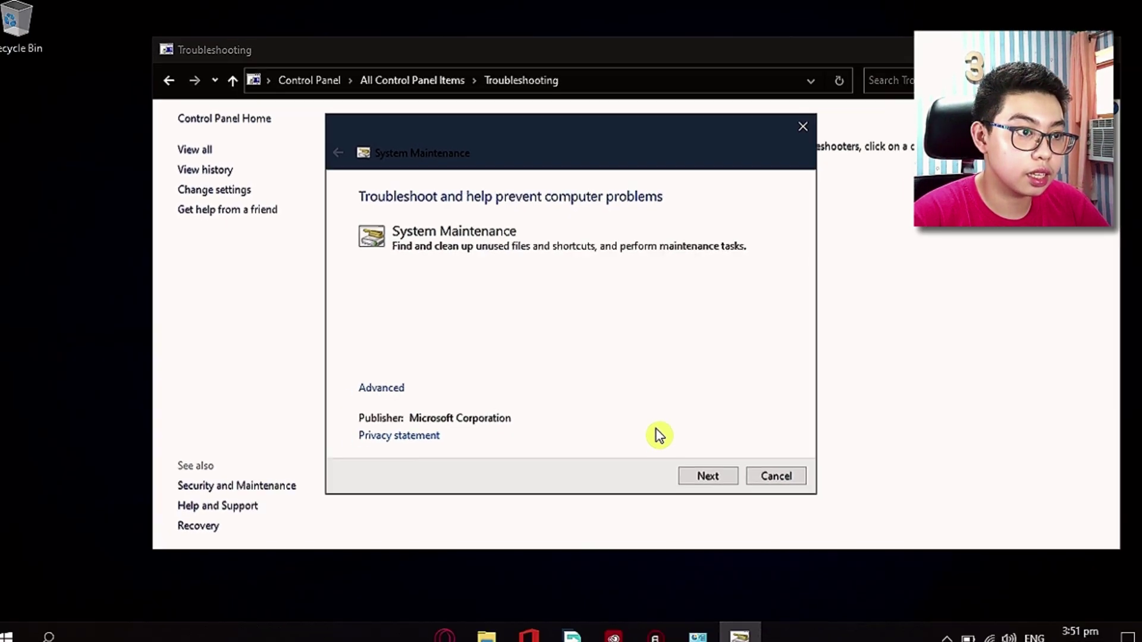
pyautogui.click(708, 468)
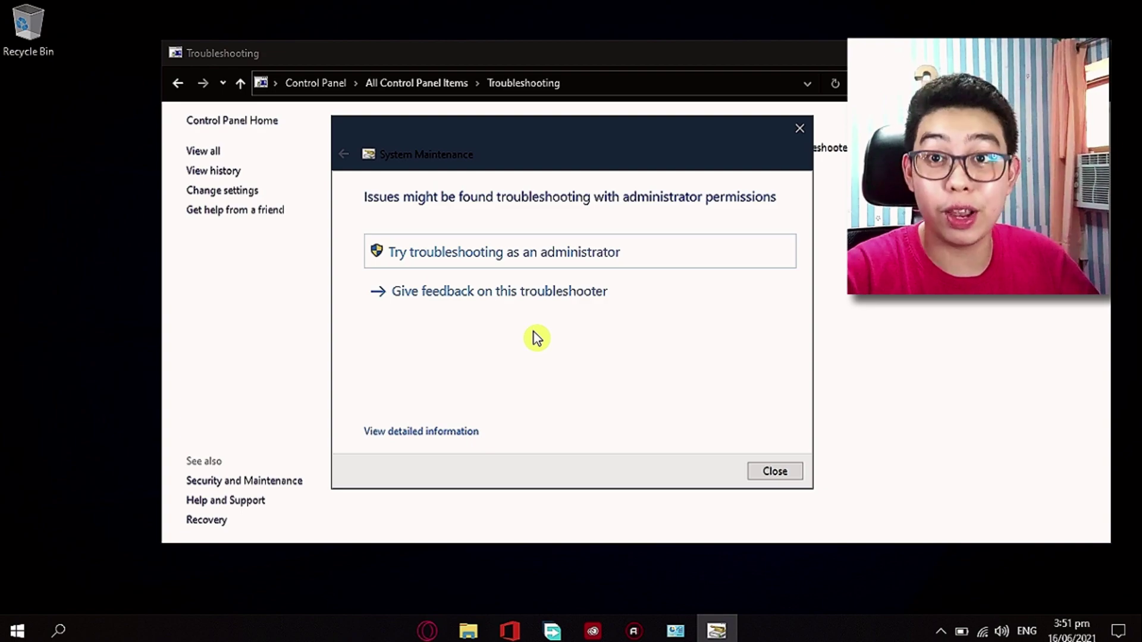
pyautogui.click(762, 470)
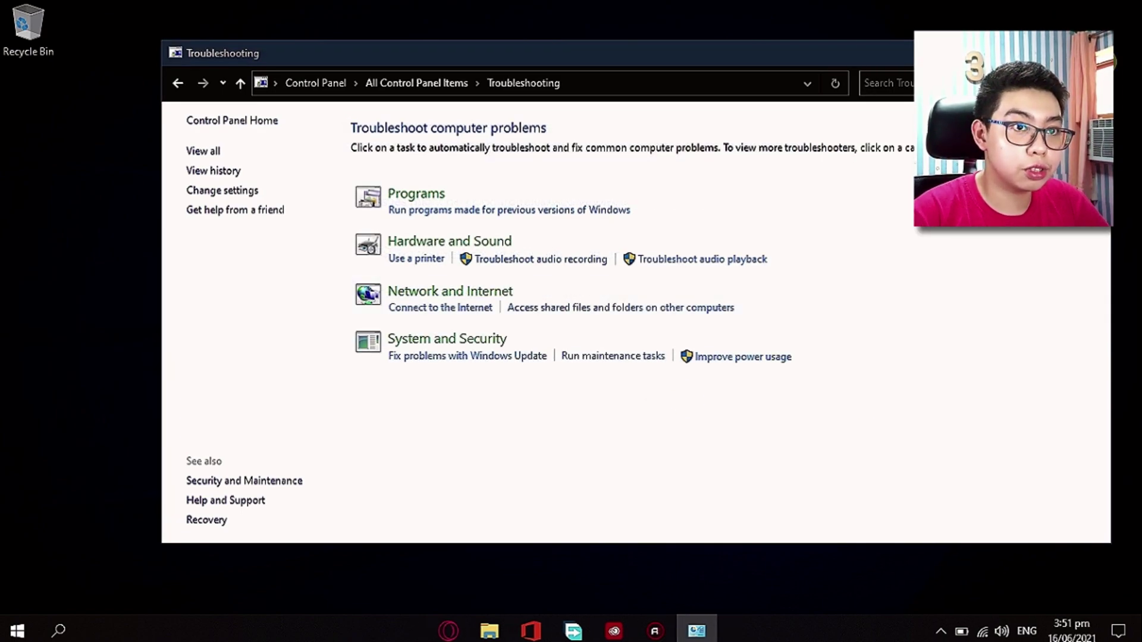
pyautogui.click(1096, 53)
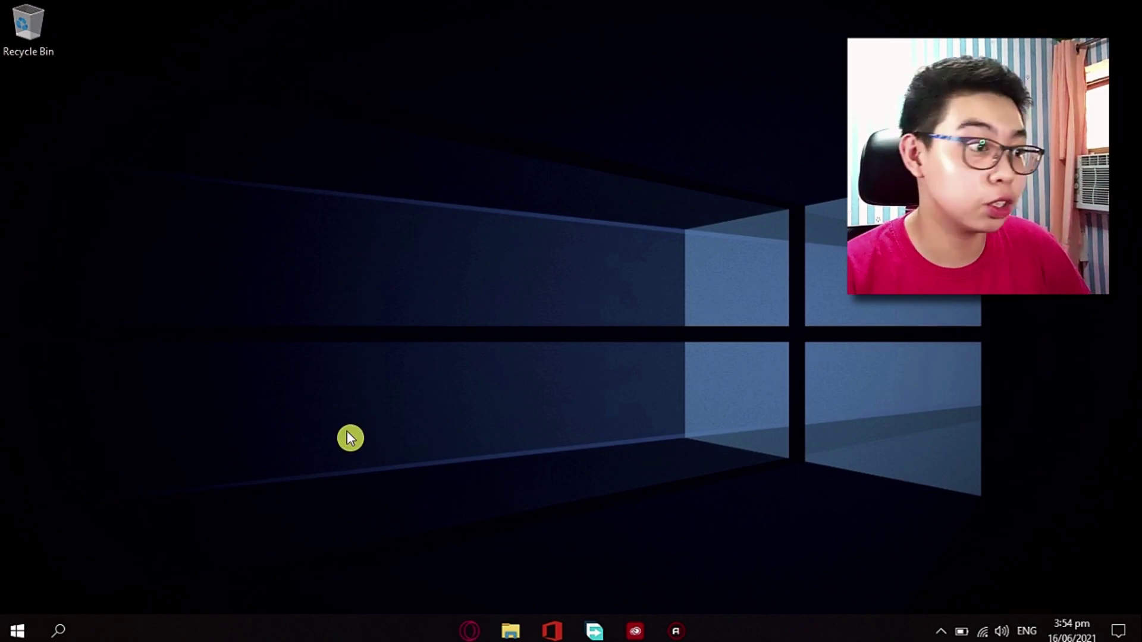
# Switch 'Record in the background' and 'Record audio when I record a game' Off in Gaming > Captures.
pyautogui.click(17, 630)
pyautogui.press('super+i')
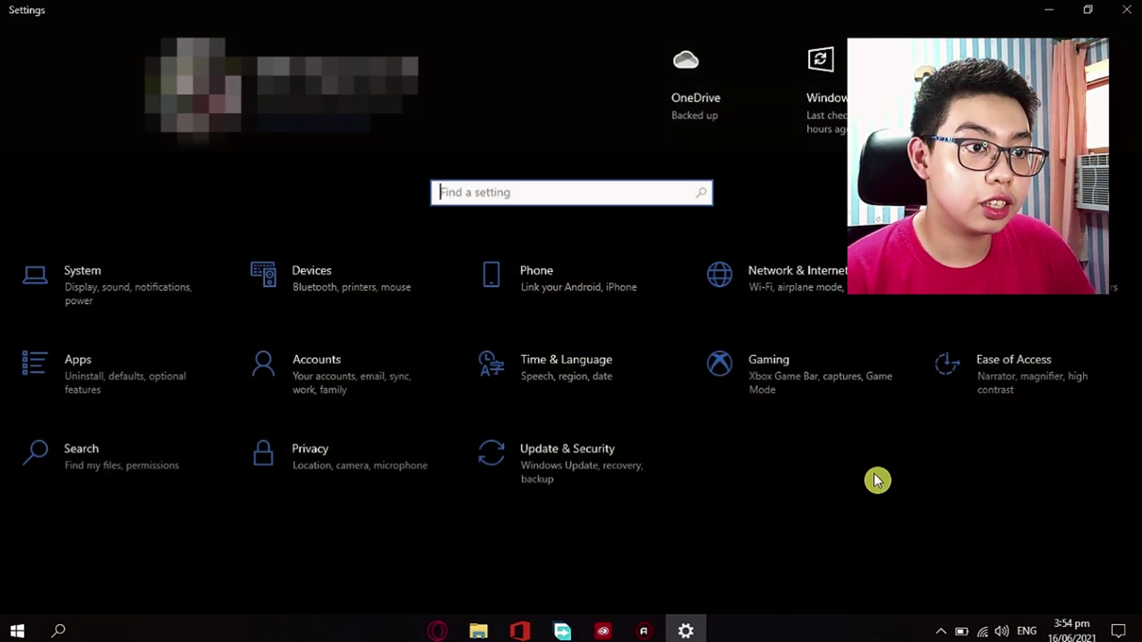
pyautogui.click(804, 371)
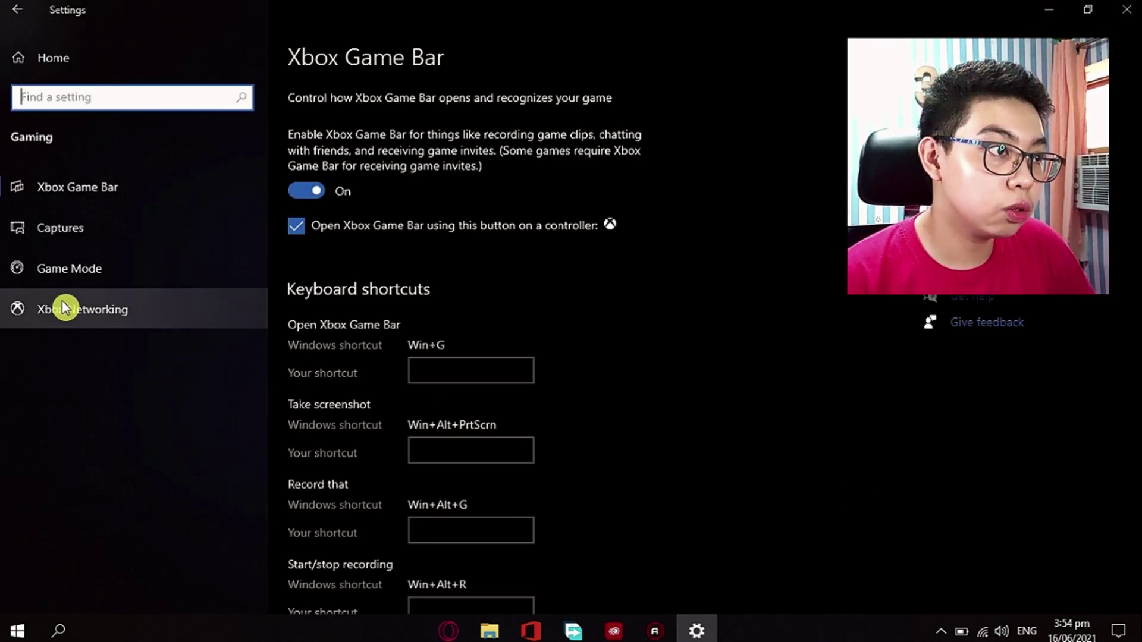
pyautogui.click(87, 228)
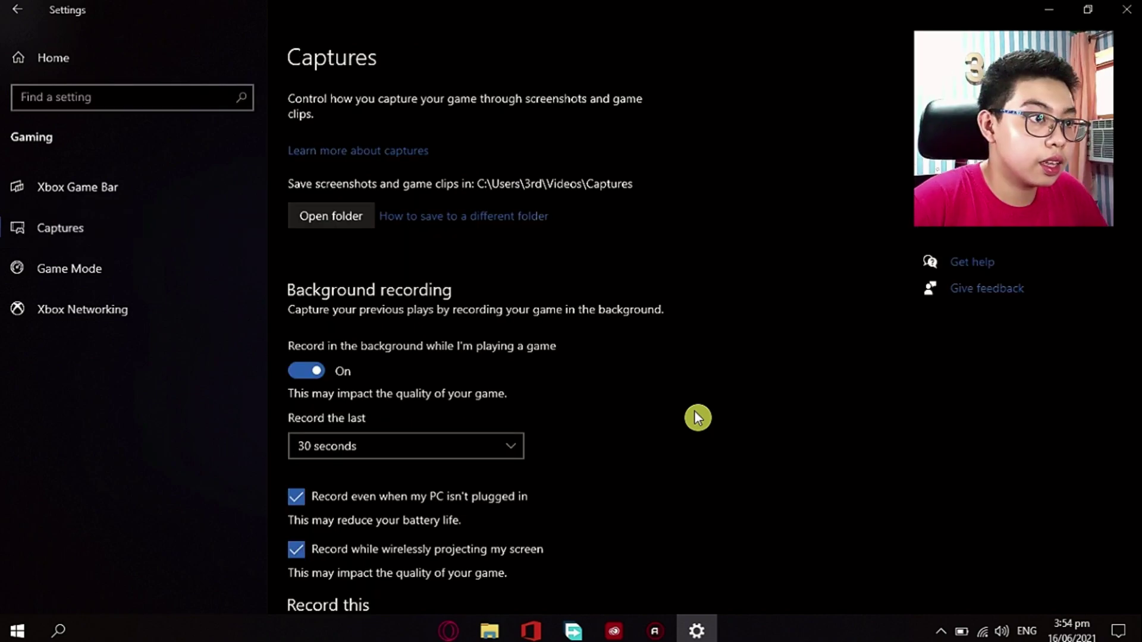
pyautogui.scroll(-8, 625, 301)
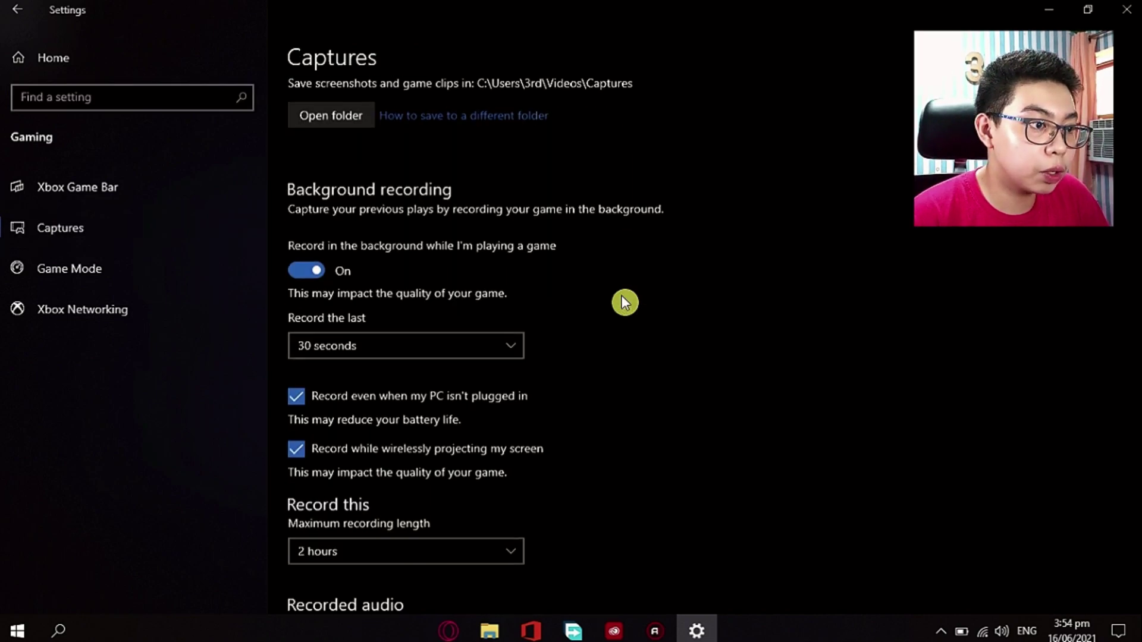
pyautogui.scroll(8, 759, 290)
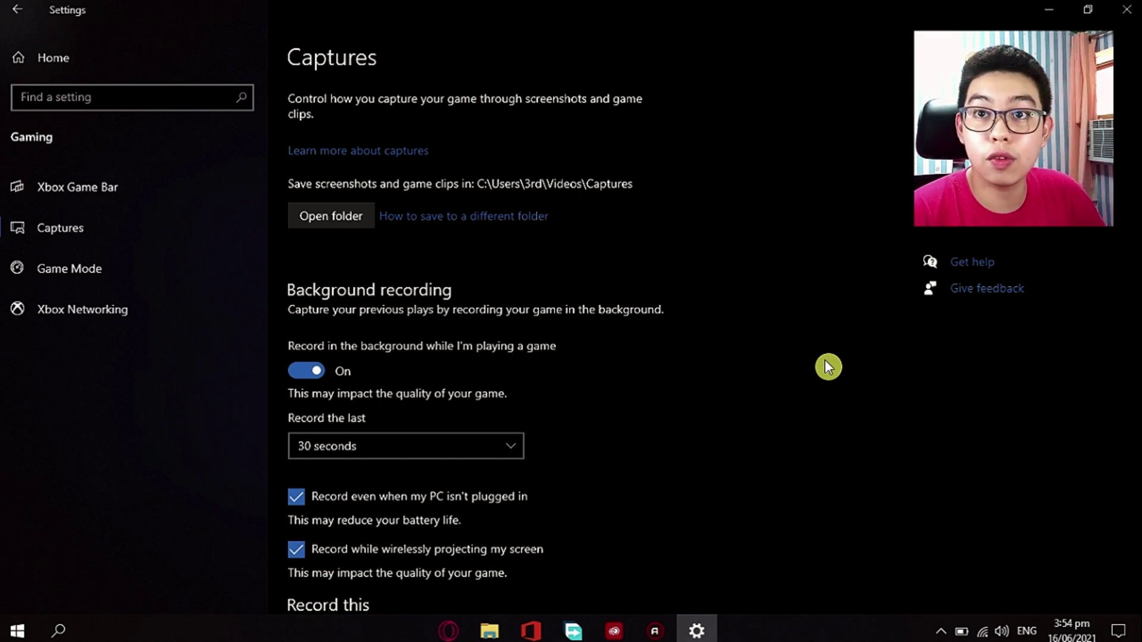
pyautogui.click(306, 369)
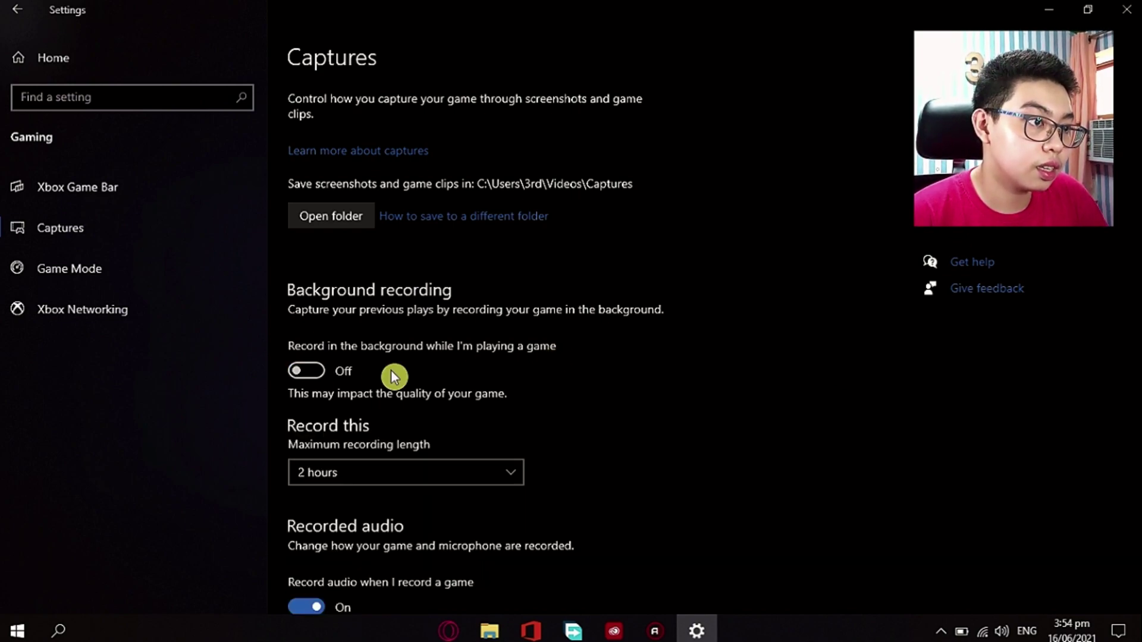
pyautogui.scroll(-4, 619, 376)
pyautogui.scroll(-3, 594, 369)
pyautogui.scroll(3, 333, 250)
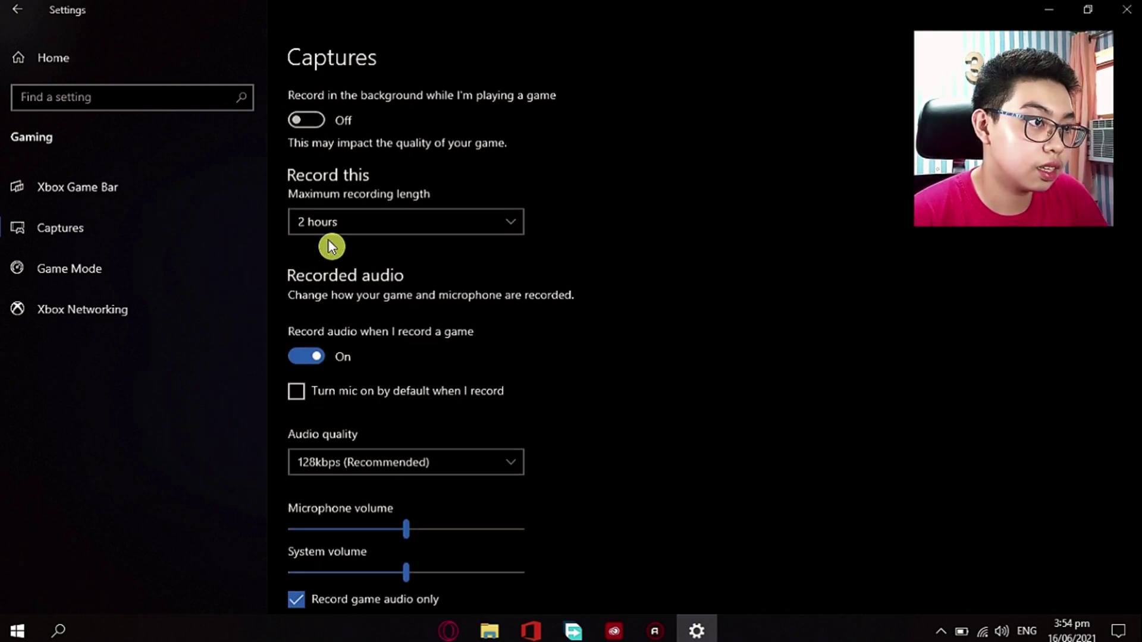
pyautogui.click(304, 359)
pyautogui.scroll(-1, 805, 348)
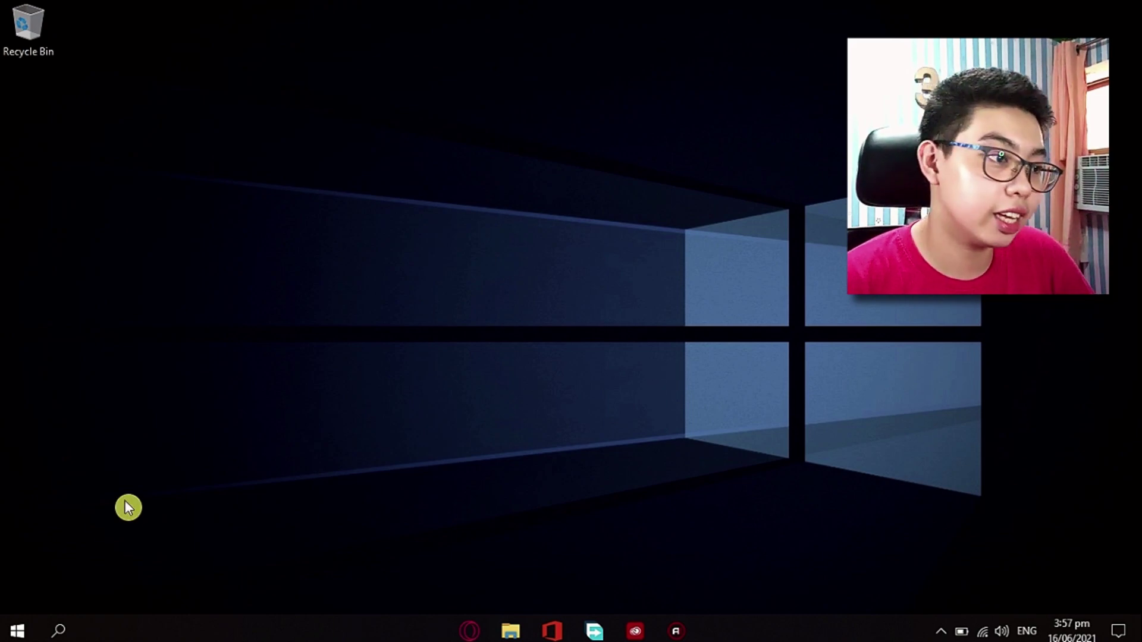
# Open Power Options from a 'battery' Control Panel search and show the additional power plans.
pyautogui.click(60, 630)
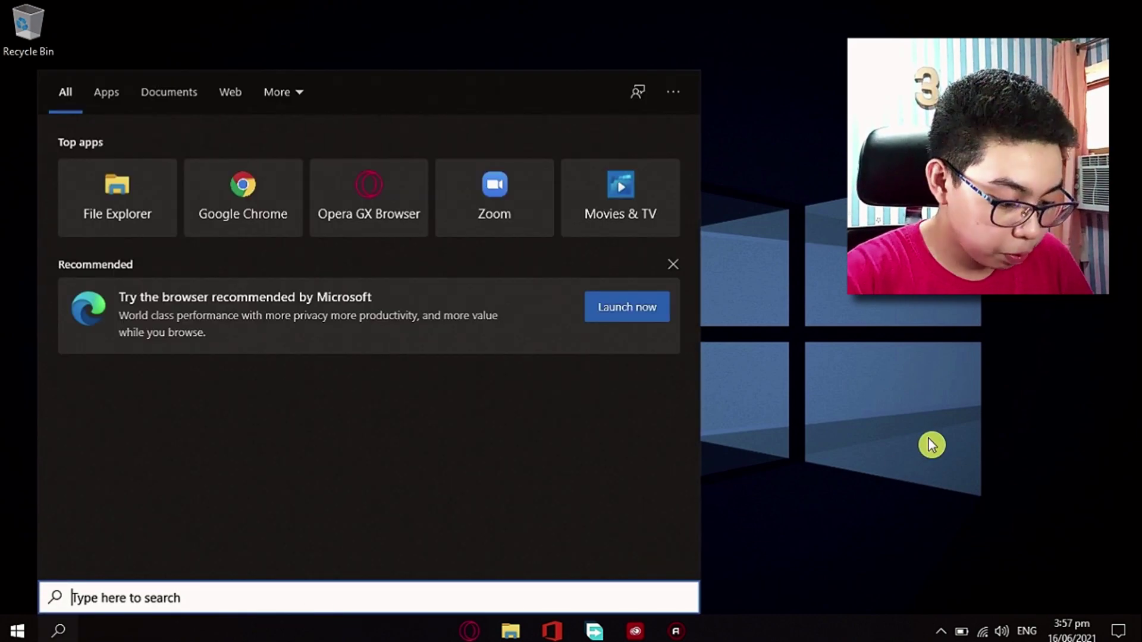
pyautogui.write('control')
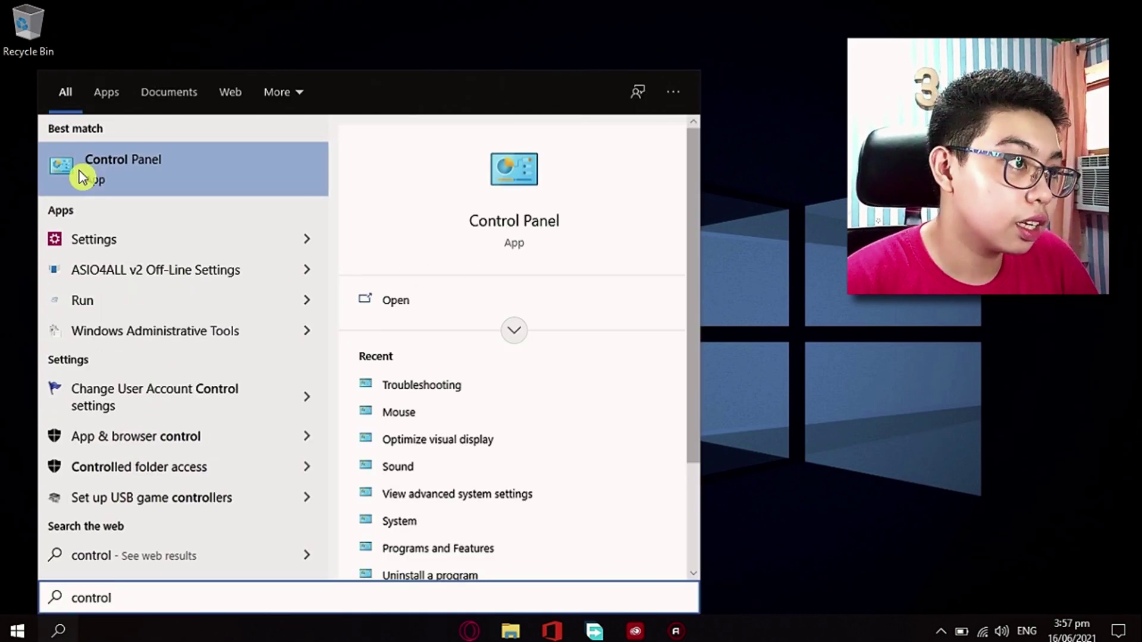
pyautogui.click(150, 182)
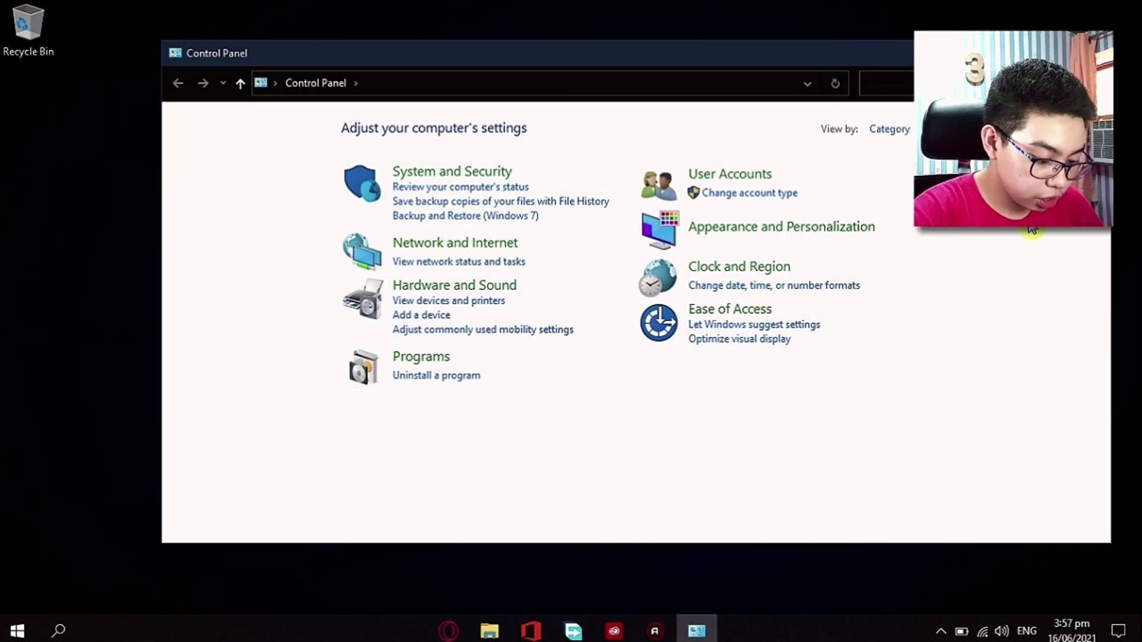
pyautogui.write('battery')
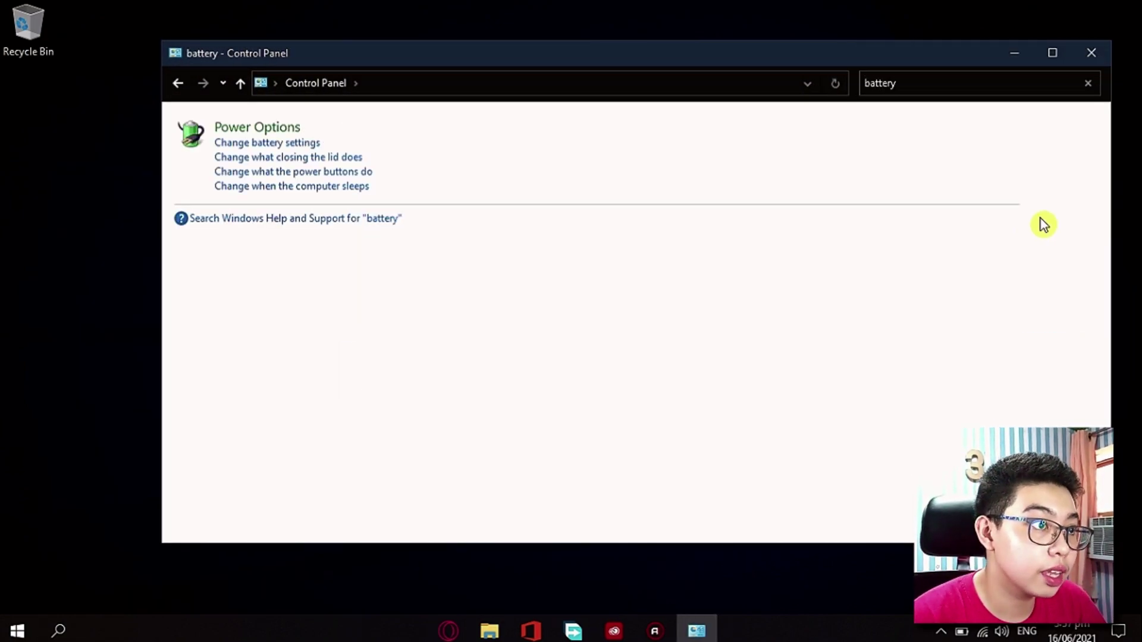
pyautogui.click(267, 130)
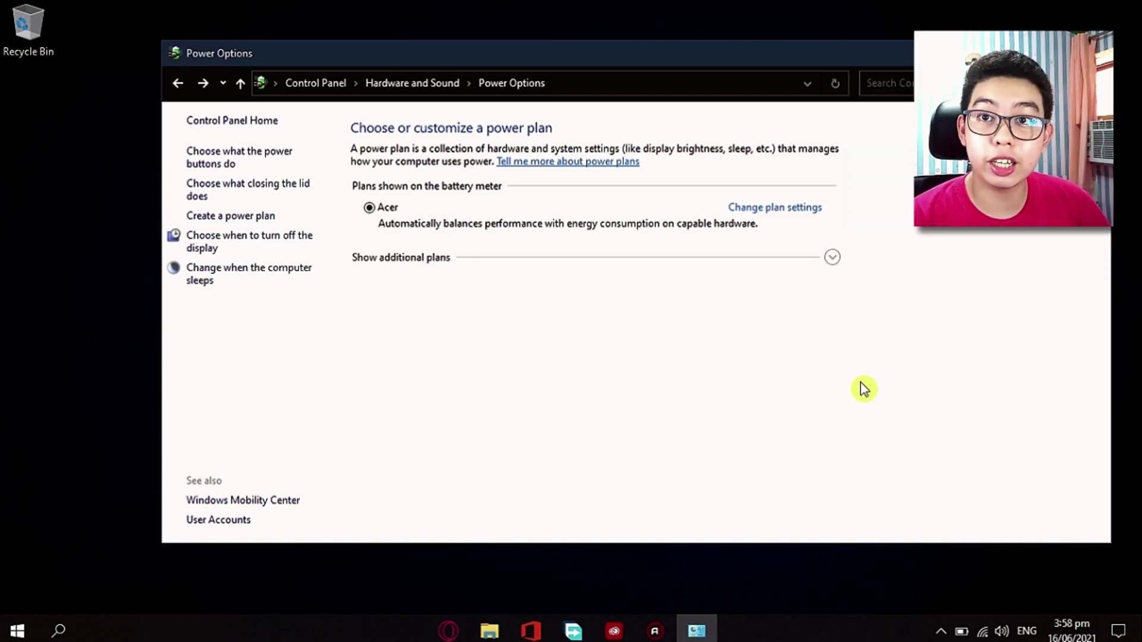
pyautogui.click(832, 256)
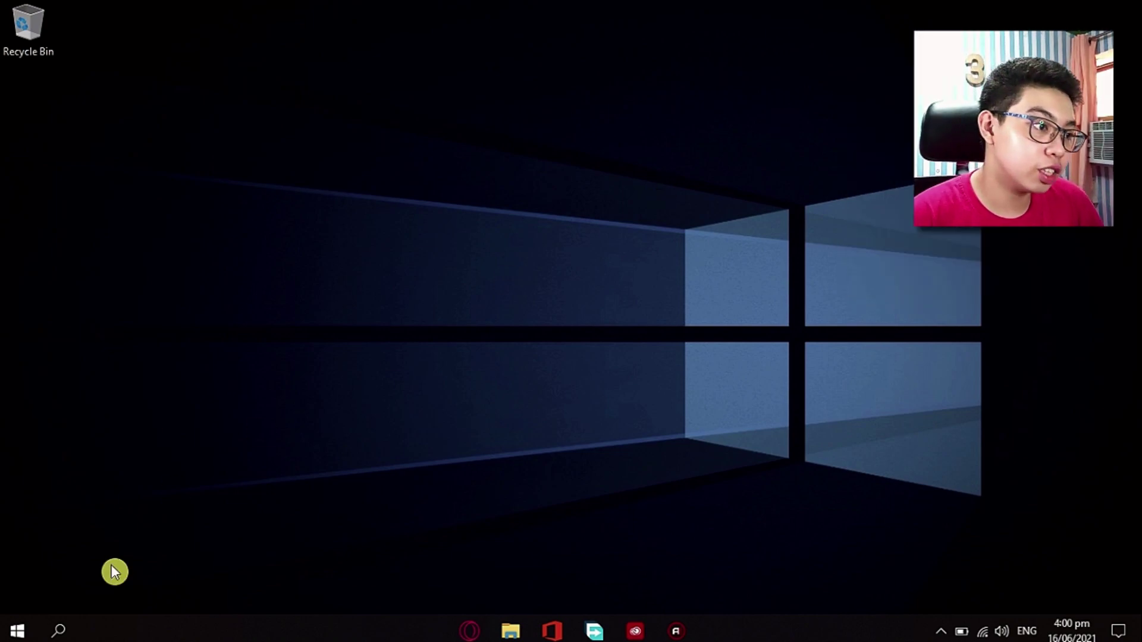
# Open Graphics settings from a 'graphics' search and browse for a desktop app.
pyautogui.click(59, 631)
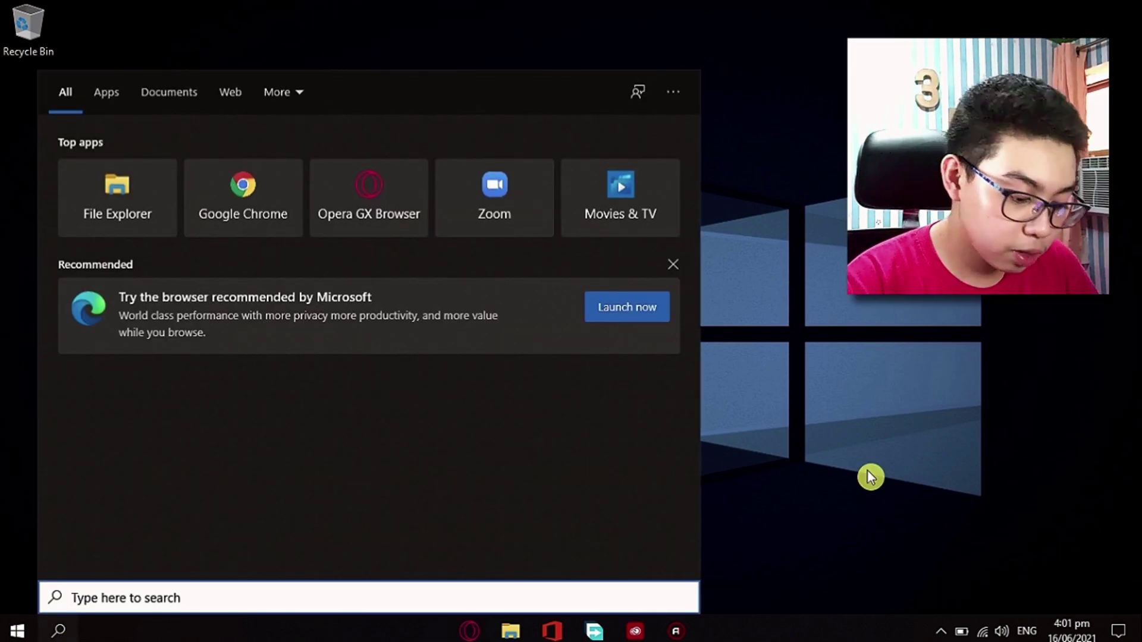
pyautogui.write('graphics')
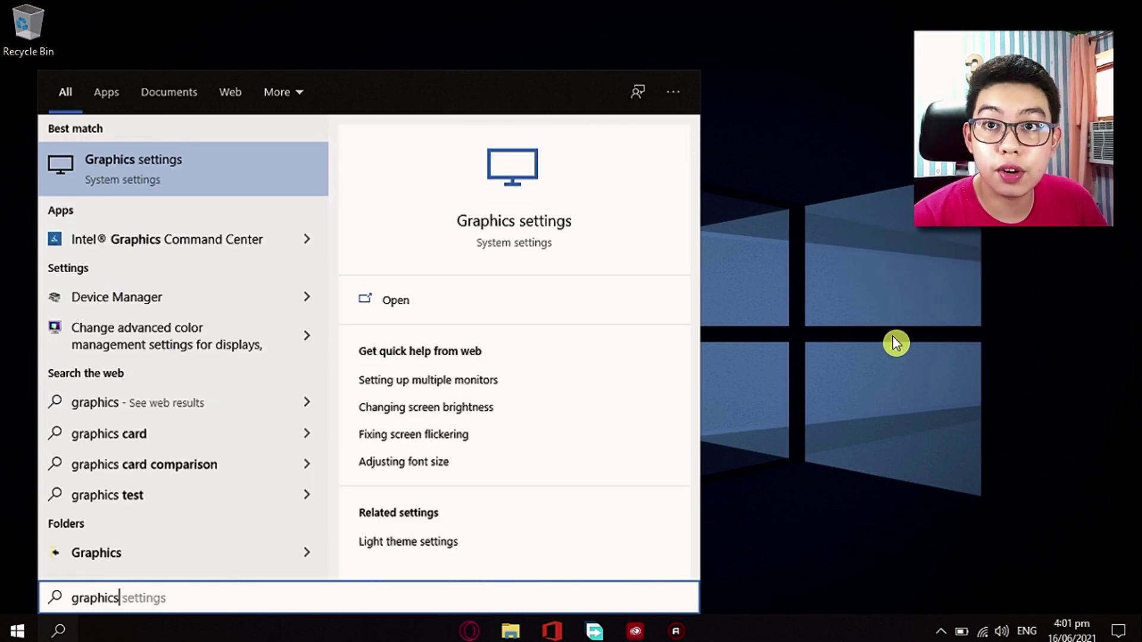
pyautogui.click(133, 166)
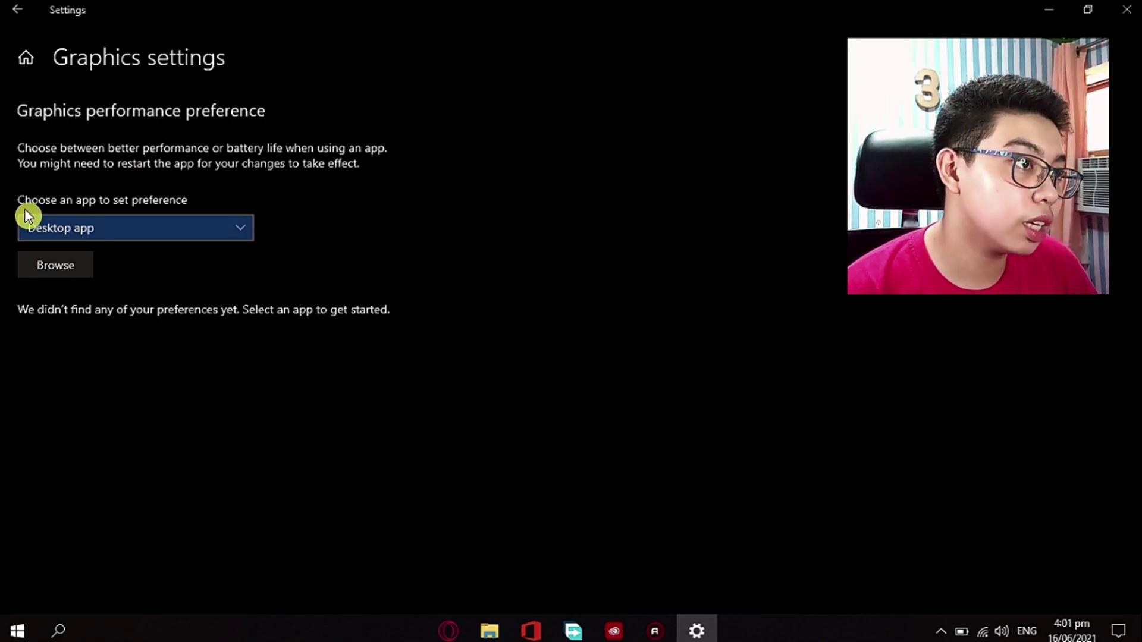
pyautogui.click(63, 266)
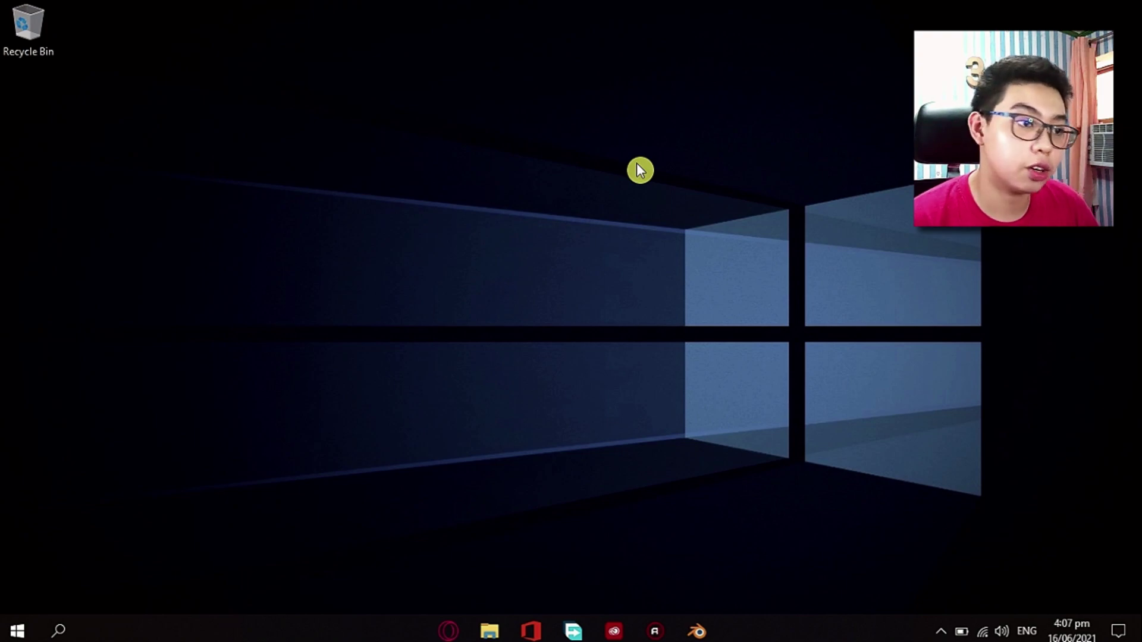
# With Blender's raptor scene up, open Task Manager in its detailed view.
pyautogui.click(697, 629)
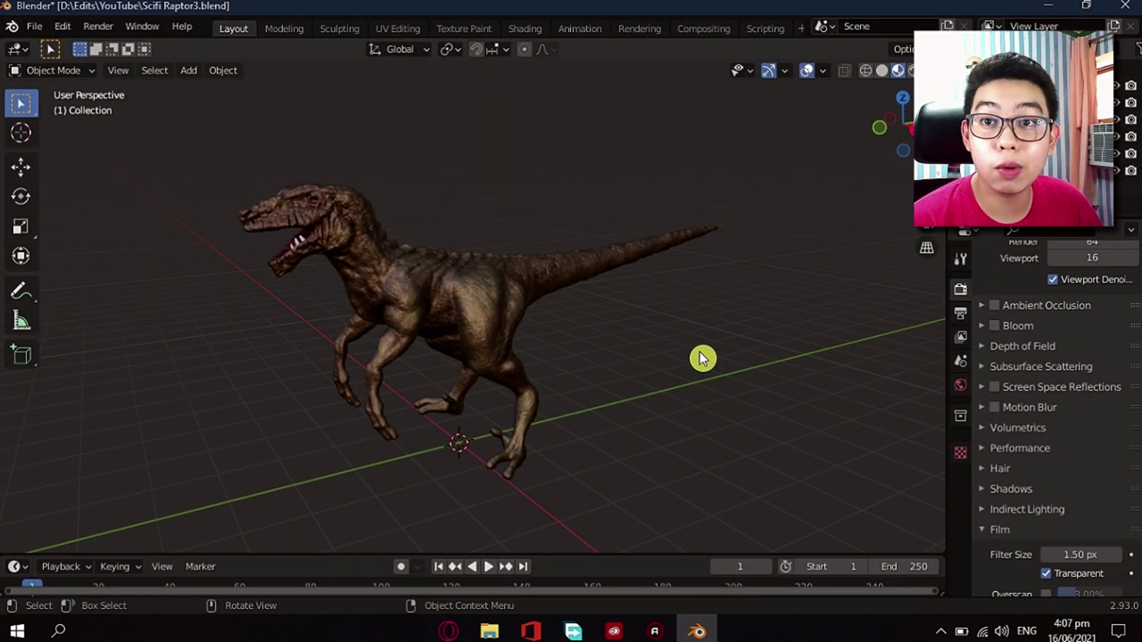
pyautogui.scroll(-5, 550, 333)
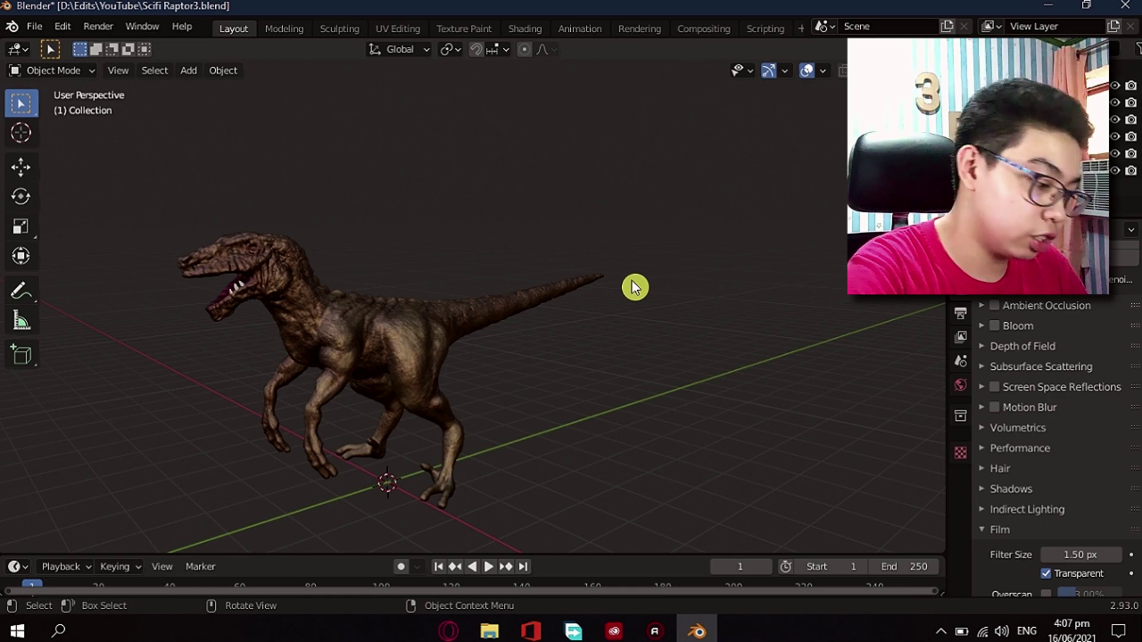
pyautogui.hotkey('ctrl', 'F12')
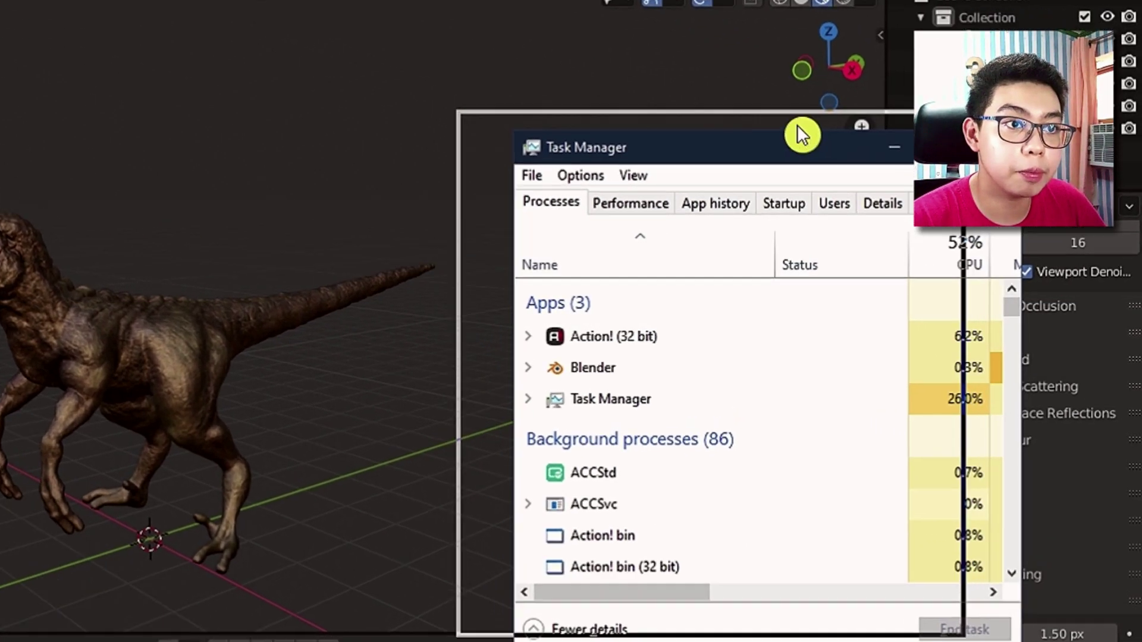
pyautogui.moveTo(797, 125); pyautogui.dragTo(751, 103)
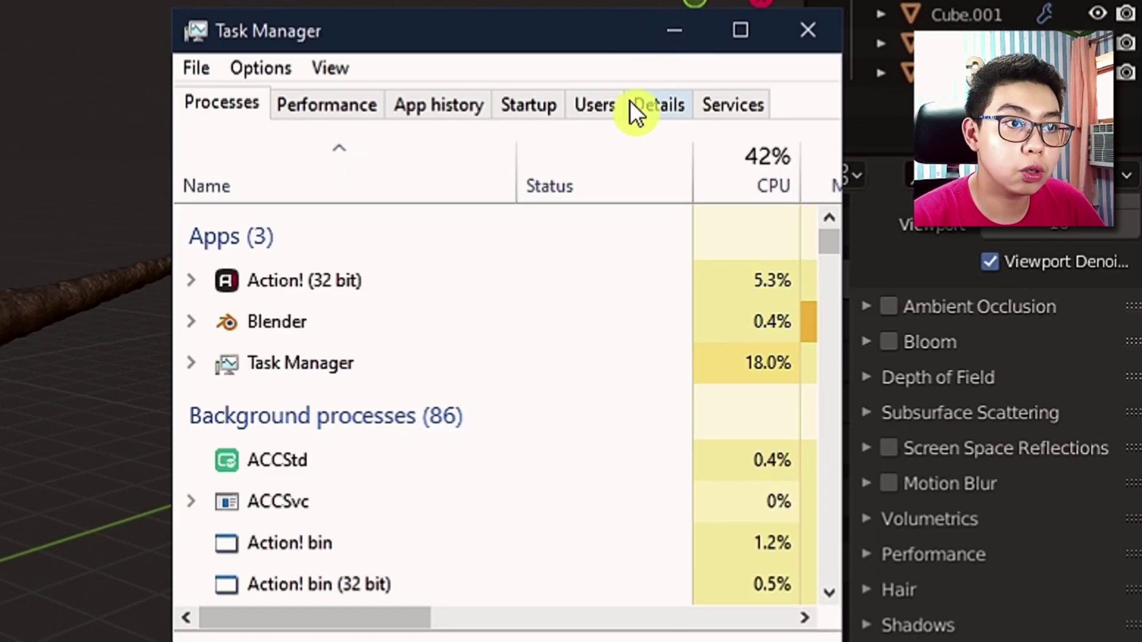
pyautogui.click(653, 102)
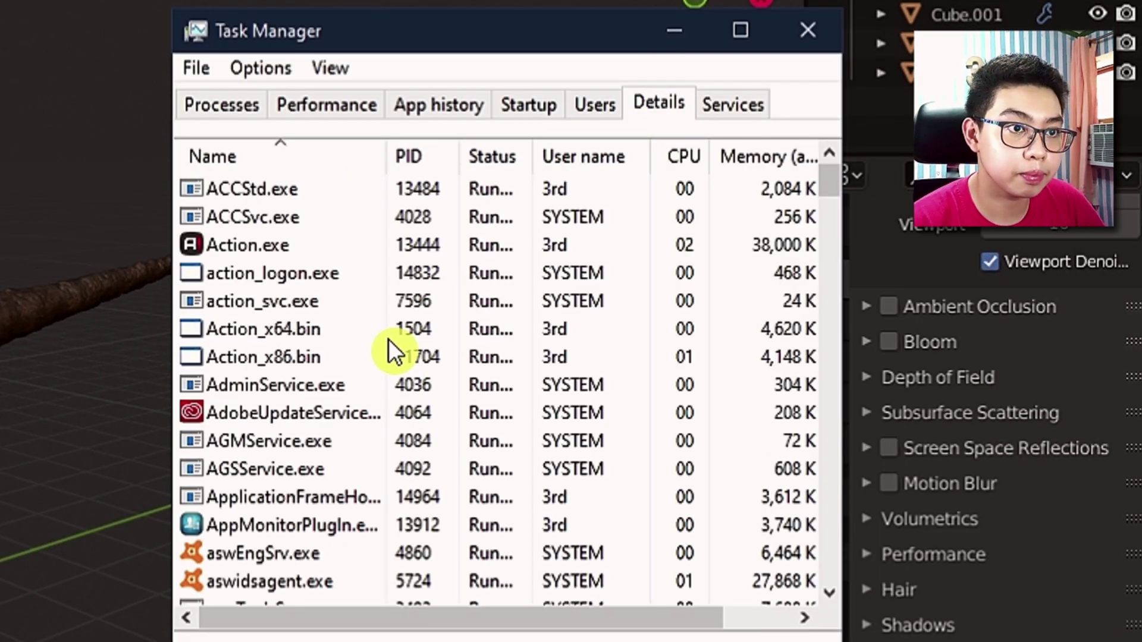
# Set the blender.exe process priority to High in the Details list.
pyautogui.scroll(-3, 509, 269)
pyautogui.scroll(3, 509, 269)
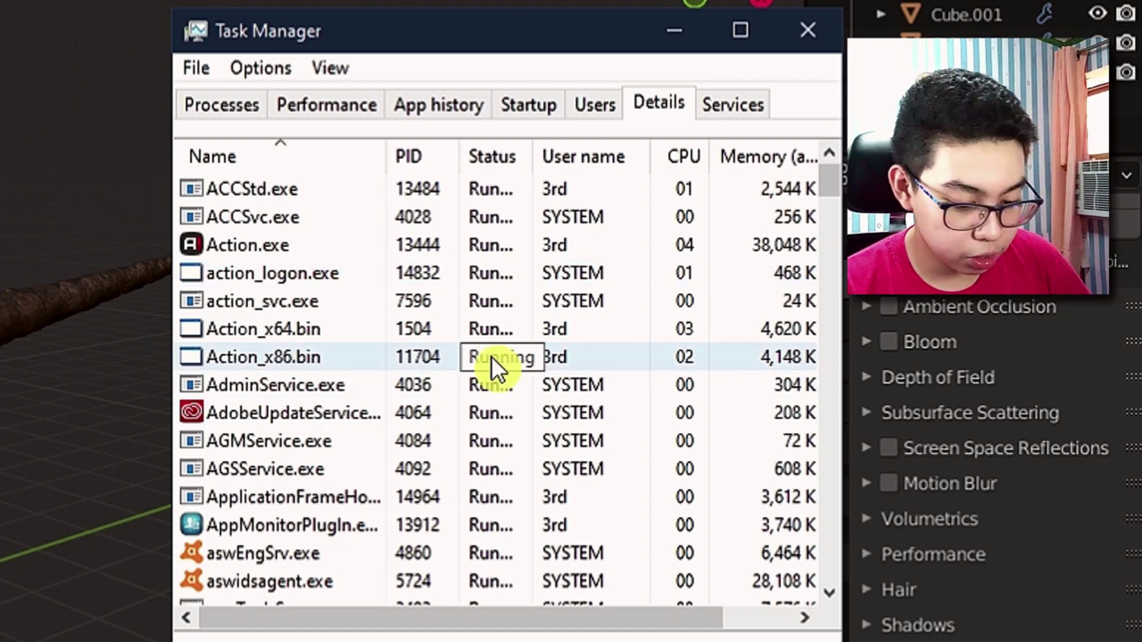
pyautogui.press('b')
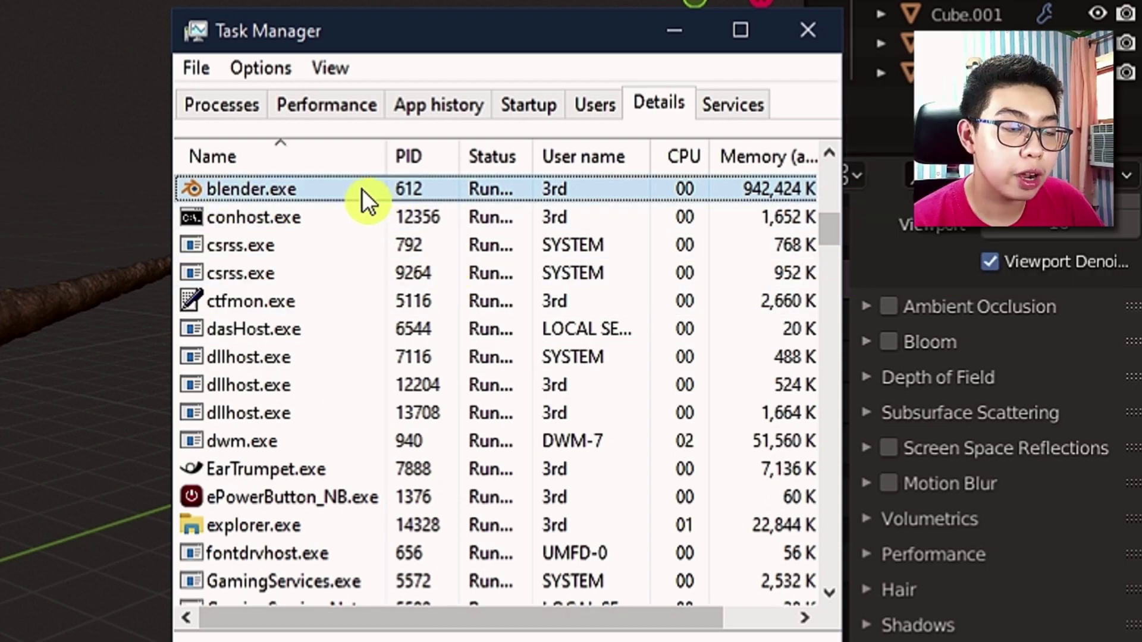
pyautogui.rightClick(341, 186)
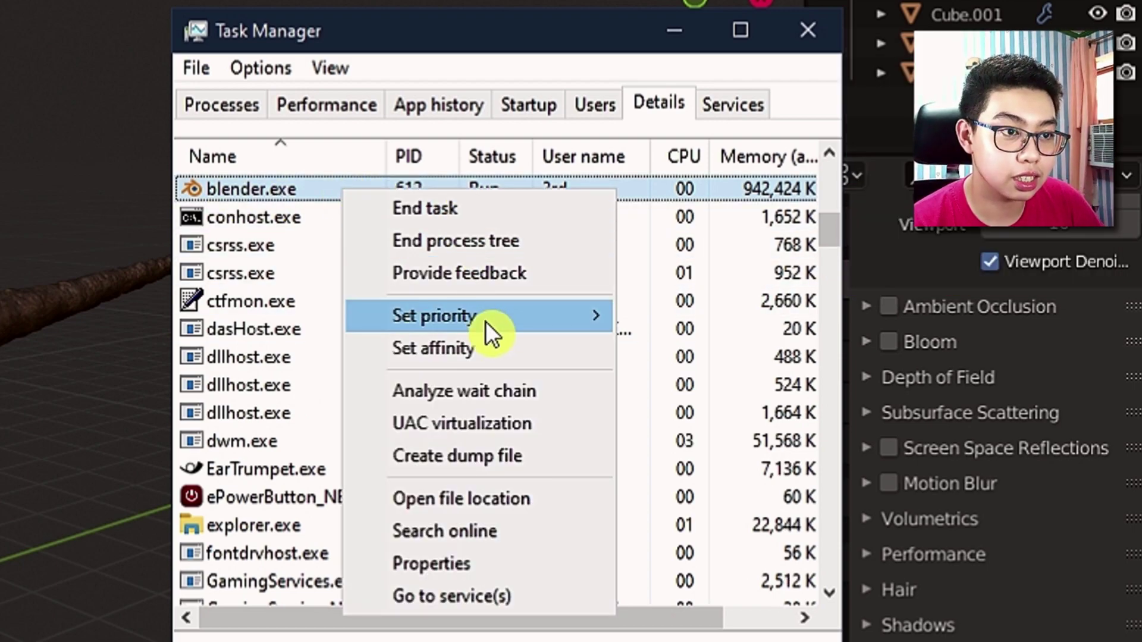
pyautogui.moveTo(485, 322)
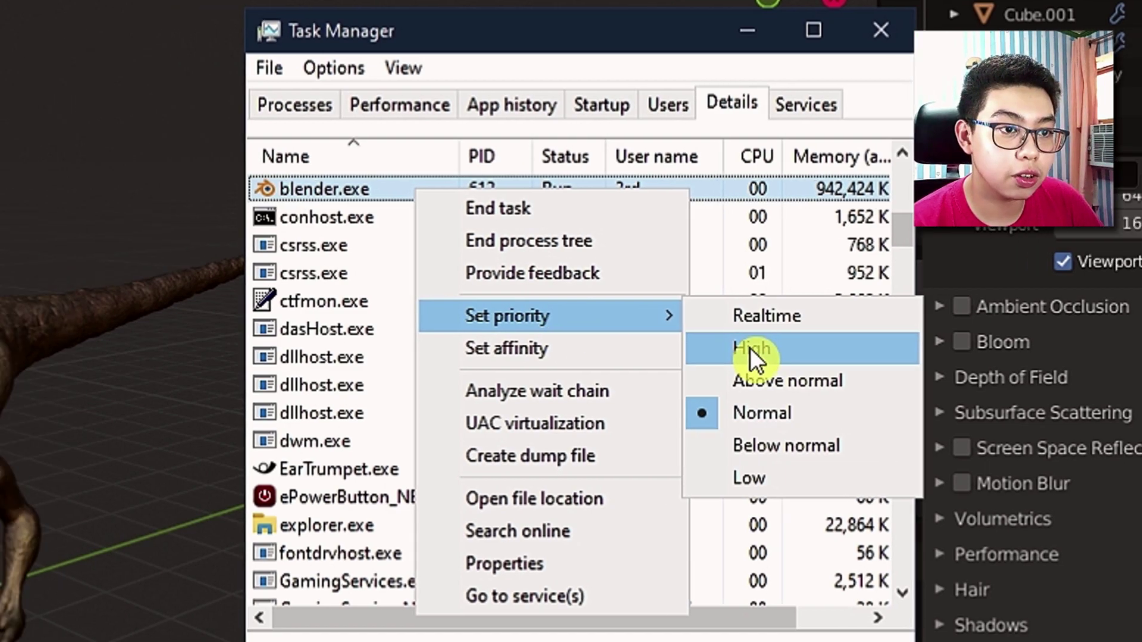
pyautogui.click(678, 349)
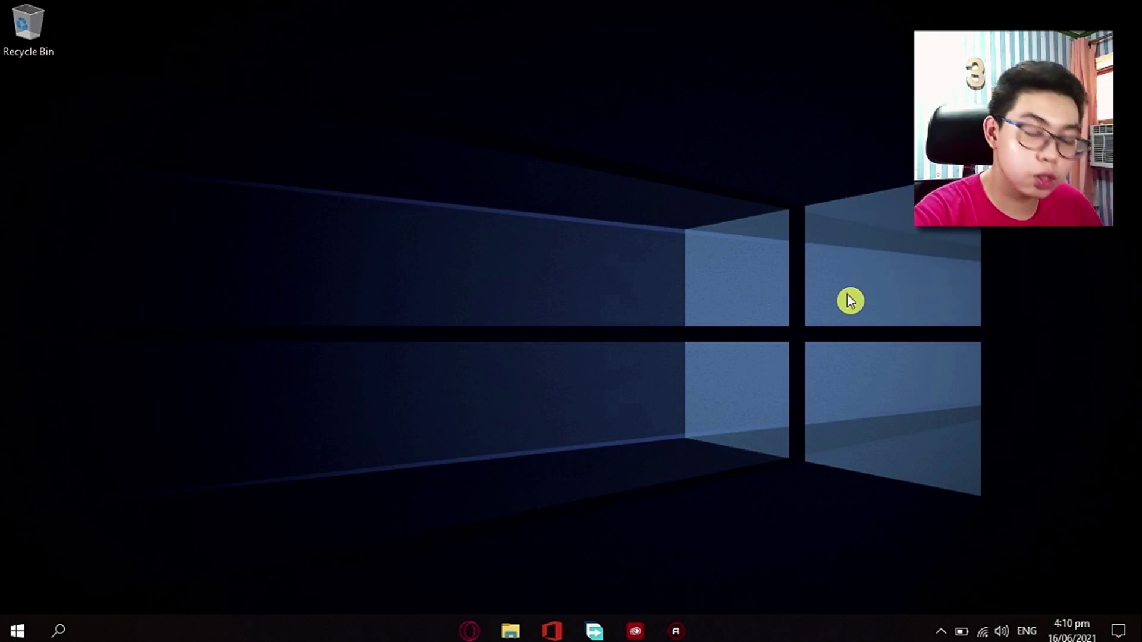
# Launch the System Configuration utility by running msconfig from the Run box.
pyautogui.press('super+r')
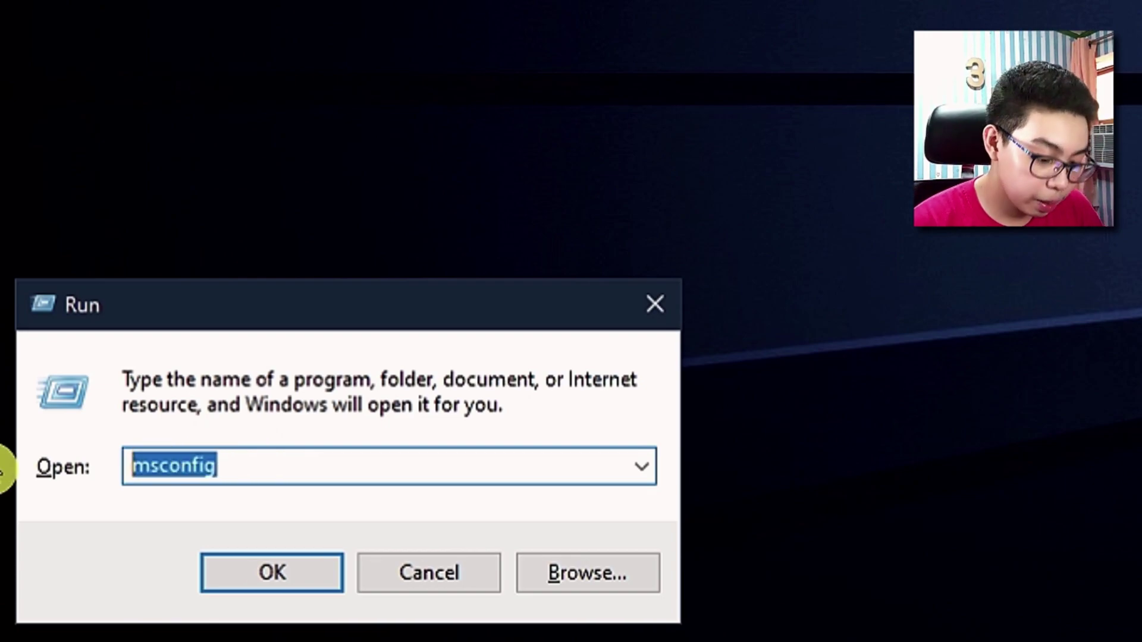
pyautogui.write('msconfi')
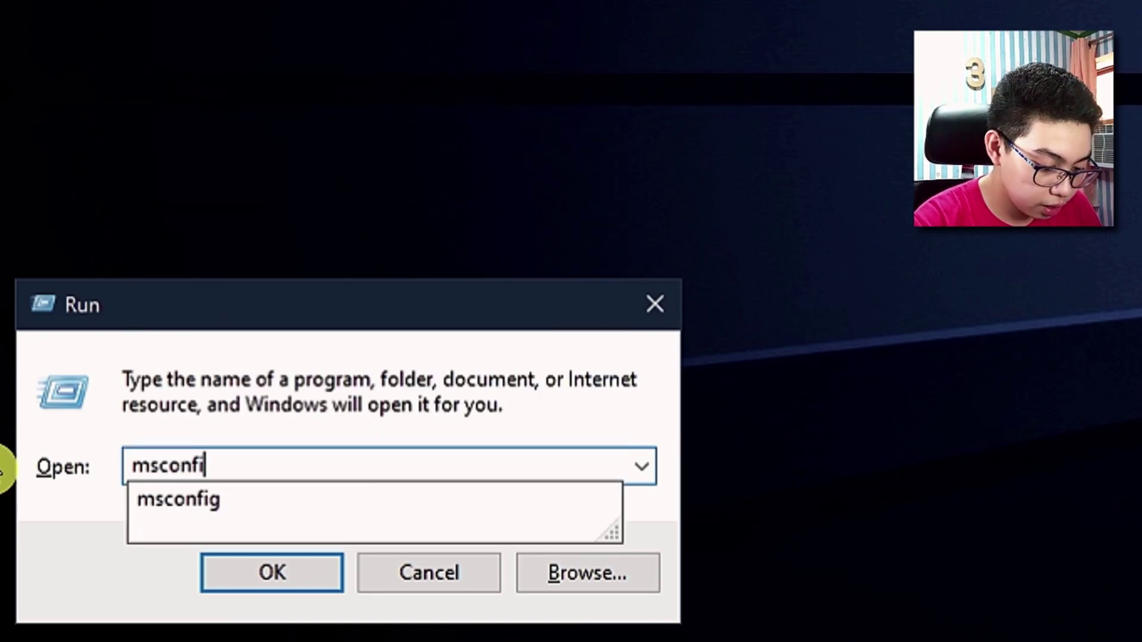
pyautogui.write('g')
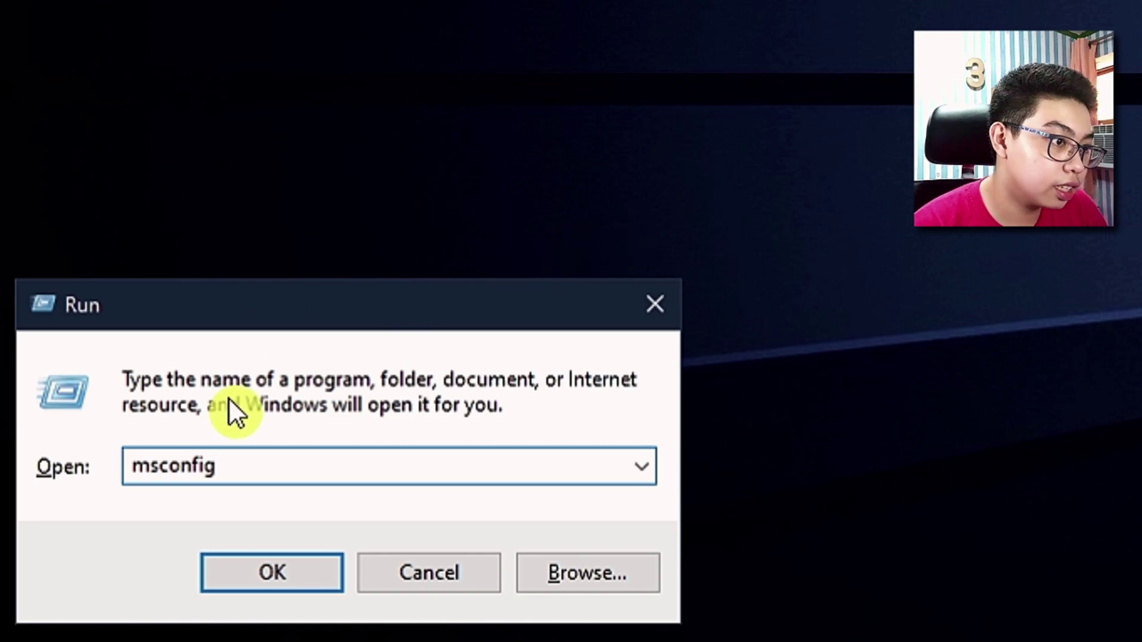
pyautogui.click(275, 580)
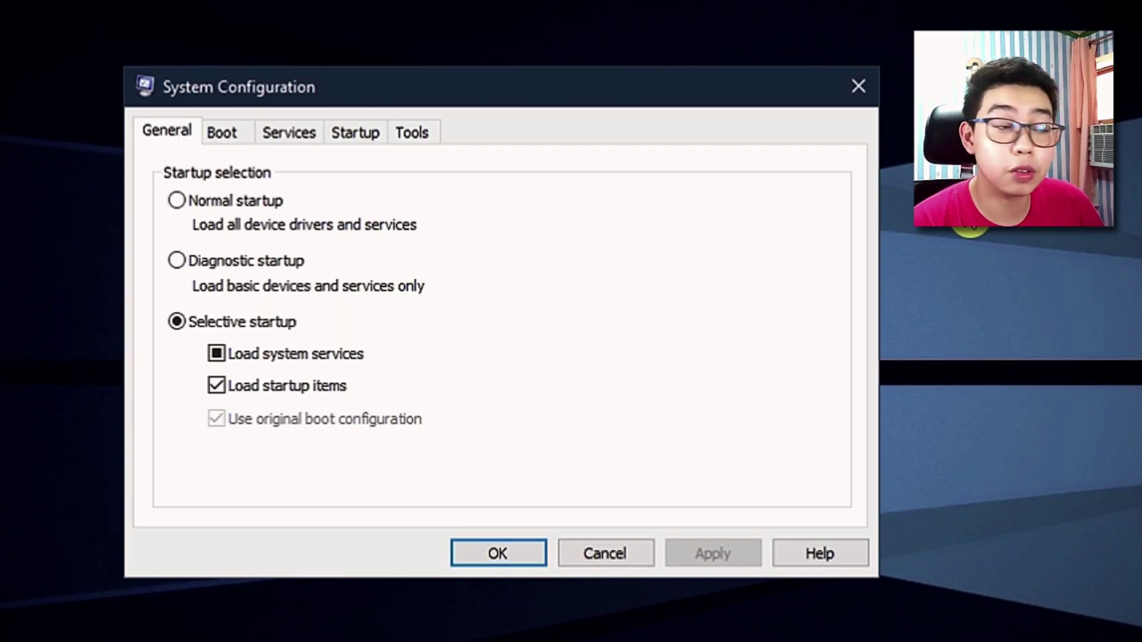
# In the Boot tab's advanced options, enable Number of processors and set it to 4.
pyautogui.click(218, 128)
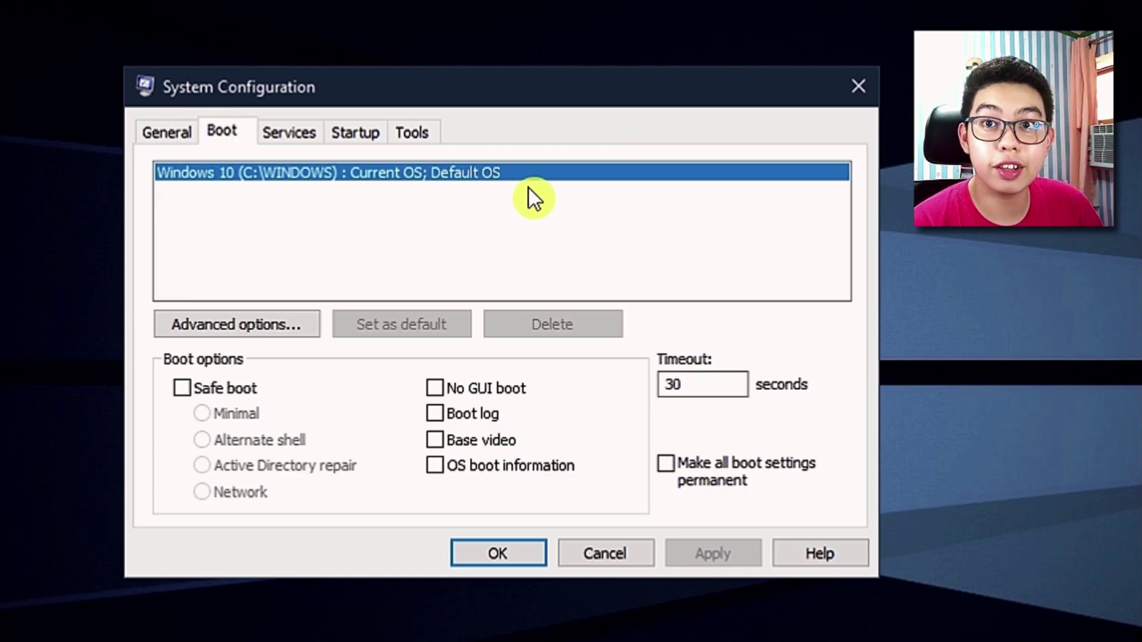
pyautogui.click(280, 330)
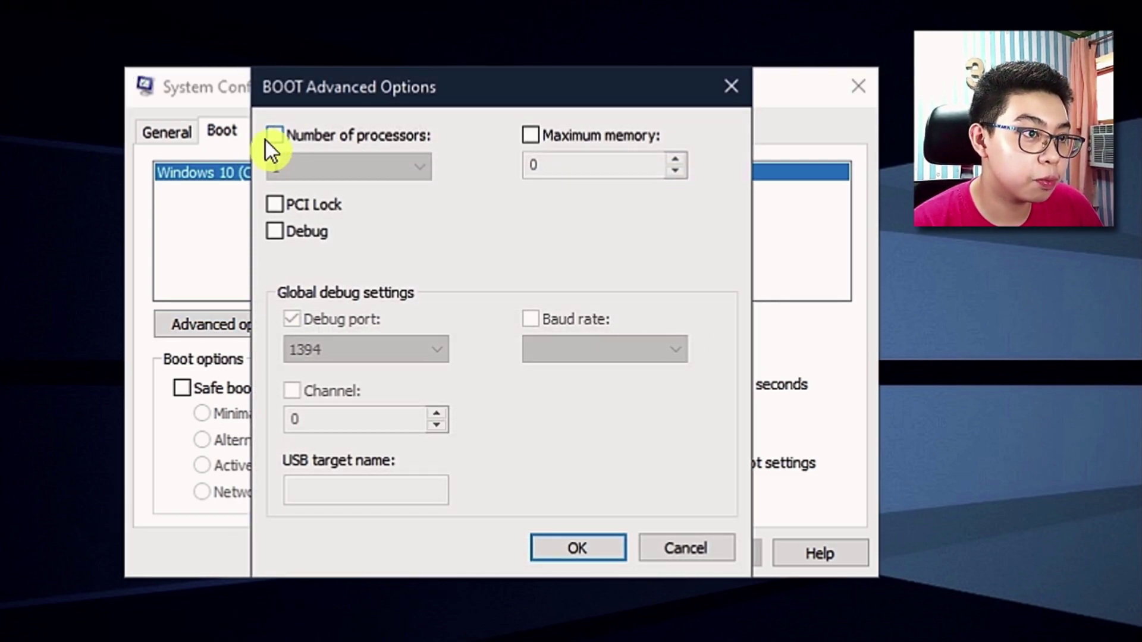
pyautogui.click(274, 136)
pyautogui.click(318, 170)
pyautogui.click(361, 166)
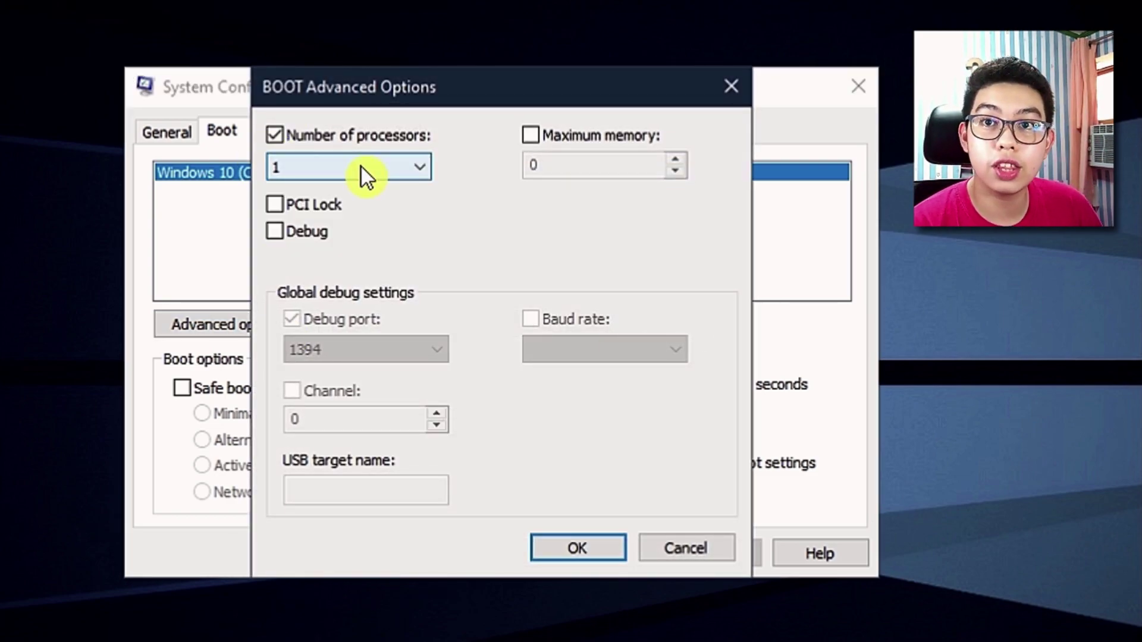
pyautogui.click(362, 167)
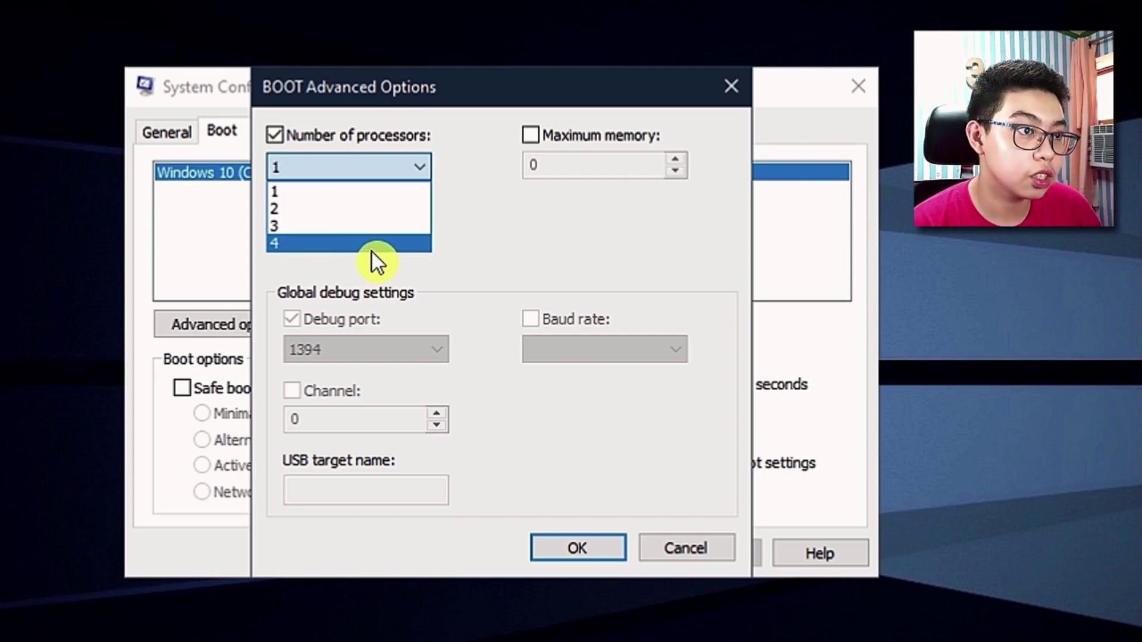
pyautogui.click(390, 243)
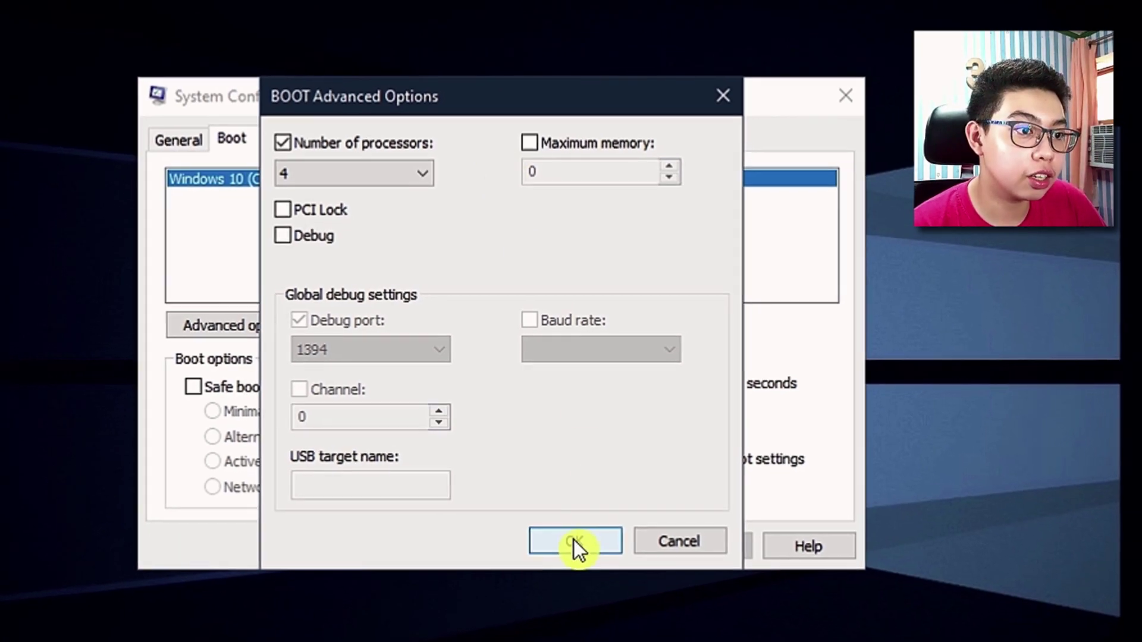
# Confirm the advanced boot options, apply the change and close System Configuration.
pyautogui.click(577, 548)
pyautogui.click(687, 531)
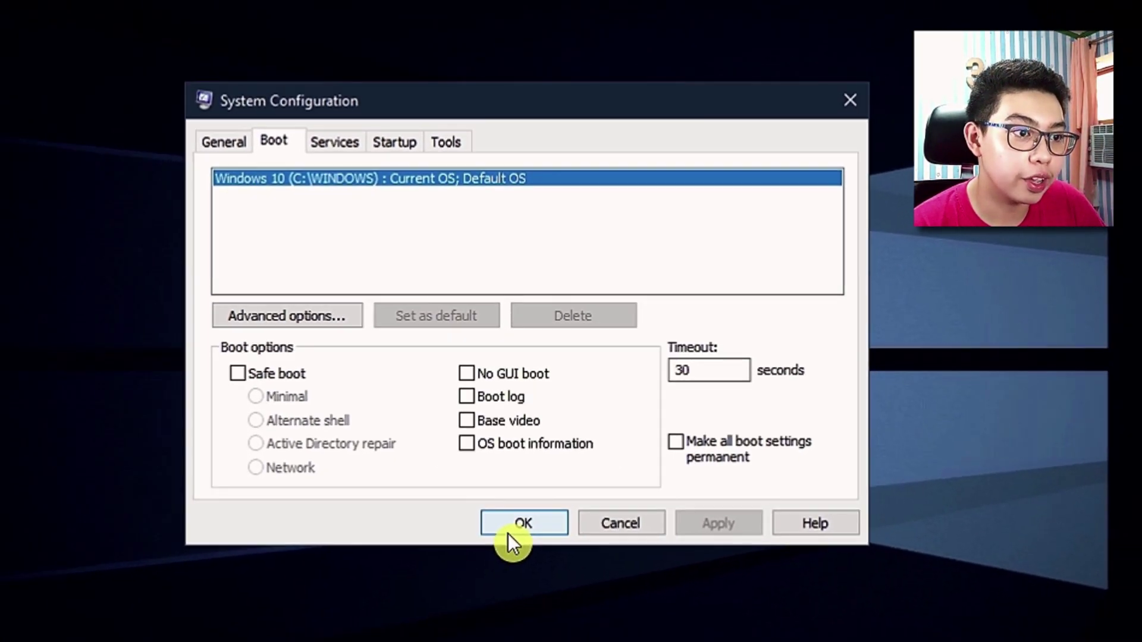
pyautogui.click(494, 557)
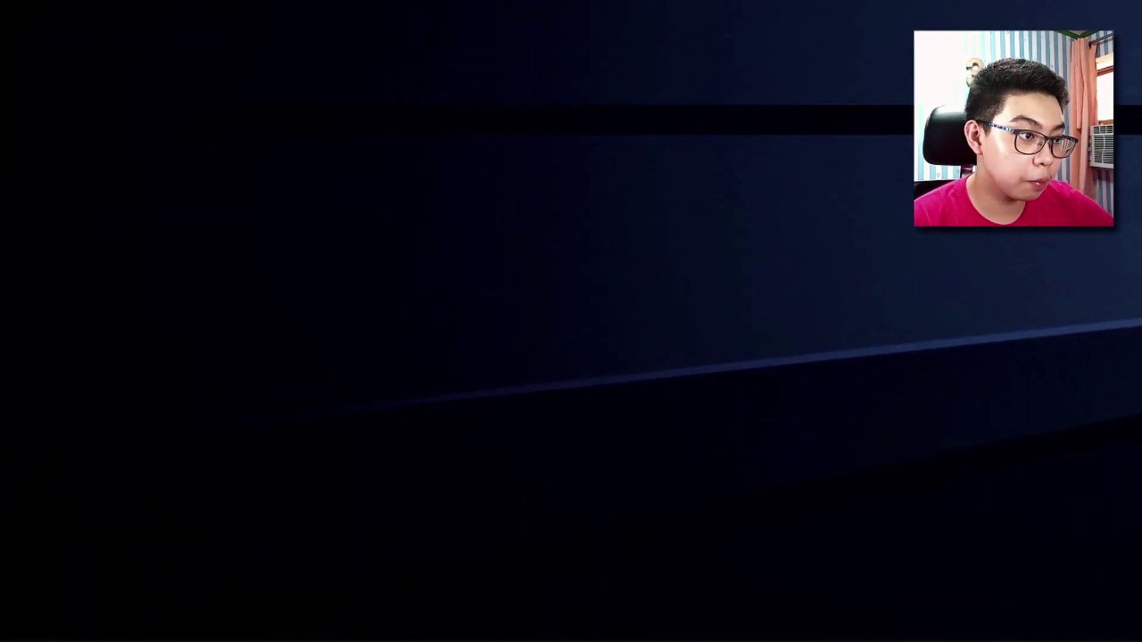
# Open the user Temp folder with %temp% from the Run box.
pyautogui.press('super+r')
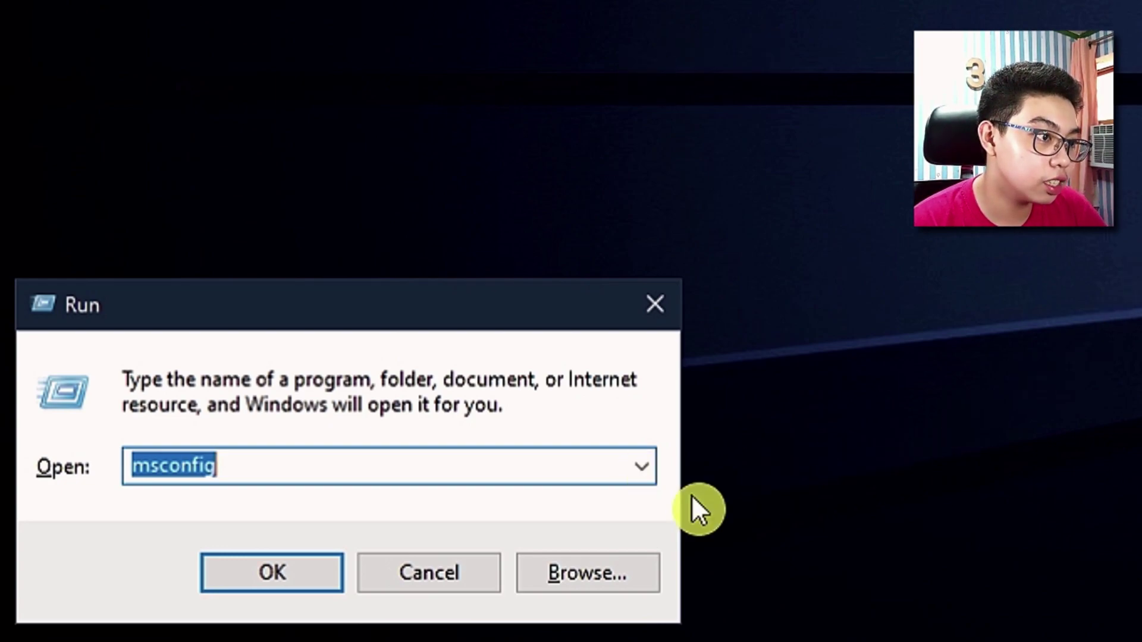
pyautogui.write('%temp')
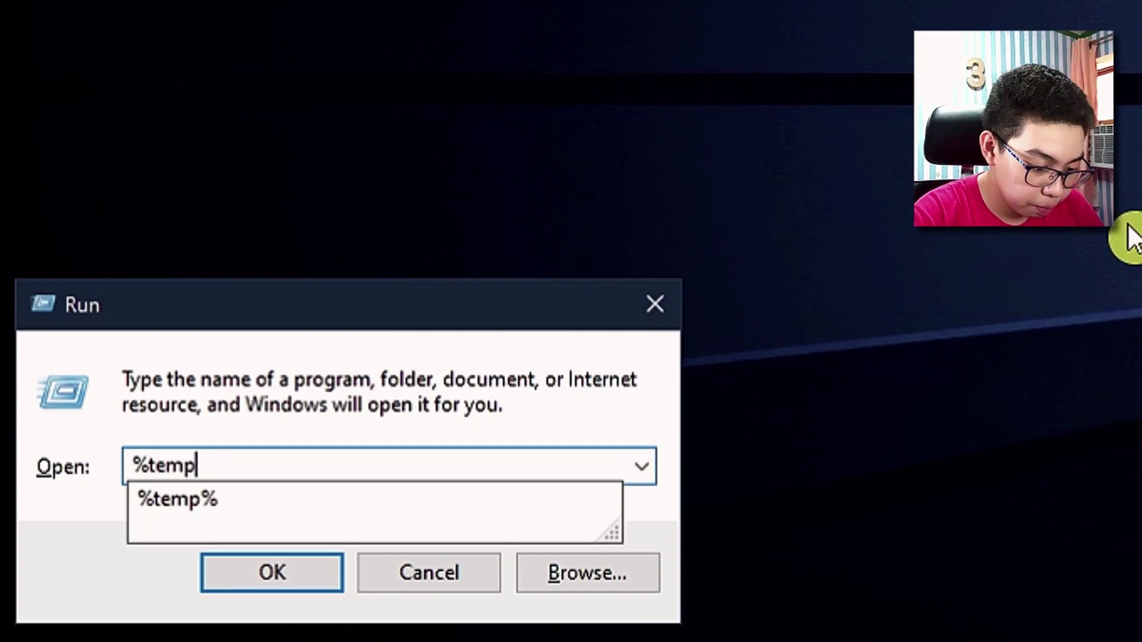
pyautogui.write('%')
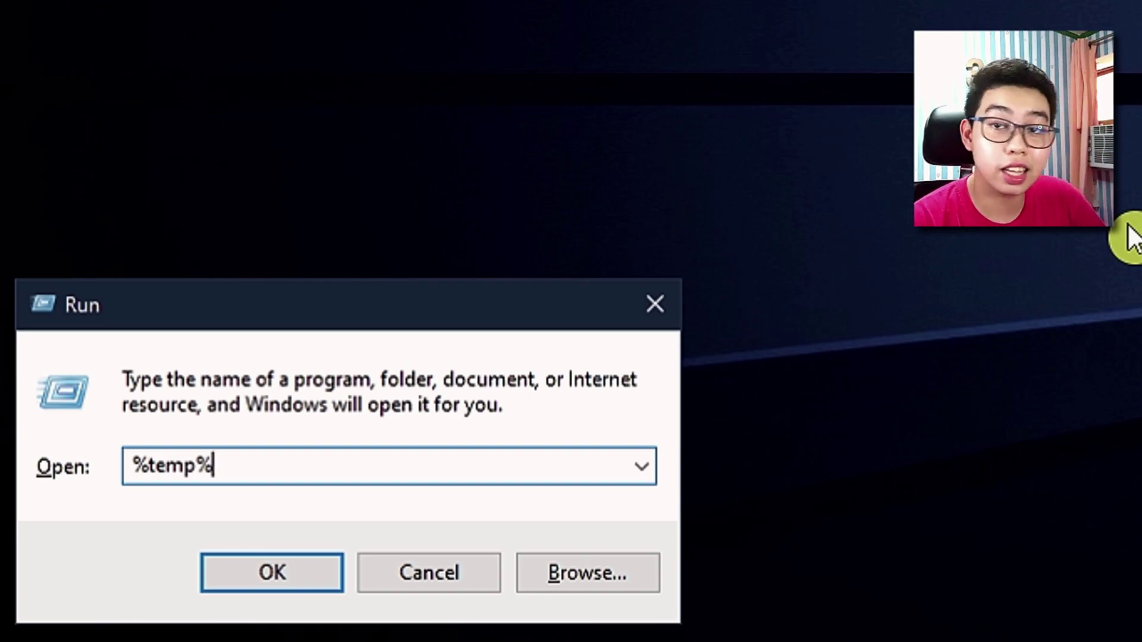
pyautogui.click(278, 570)
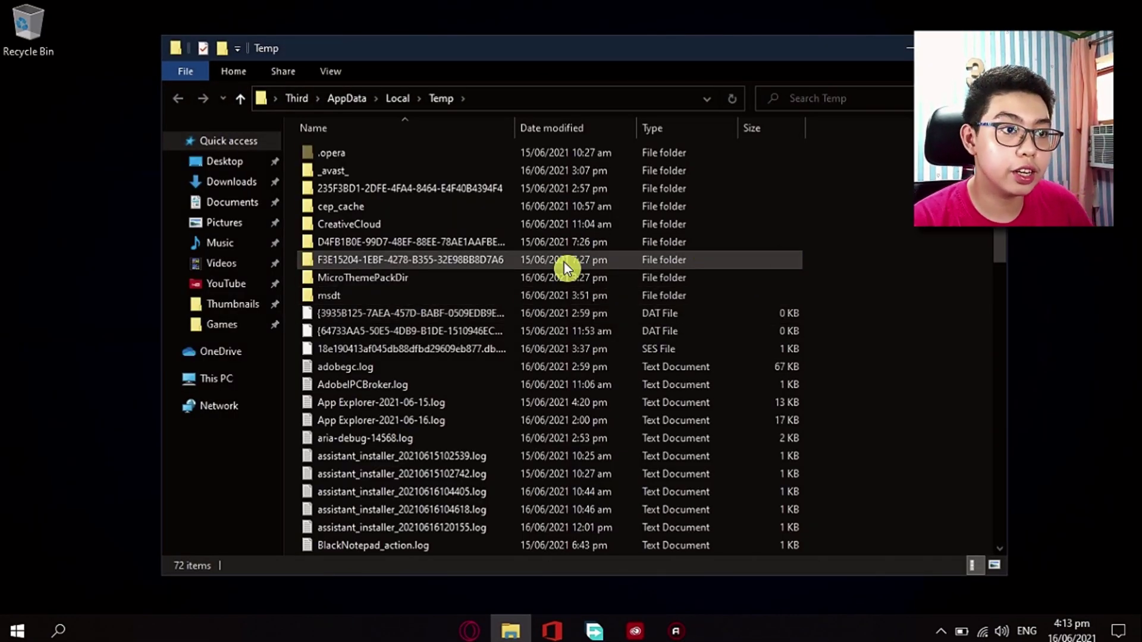
# Delete all Temp folder contents, skipping protected folders, then close the window.
pyautogui.click(563, 266)
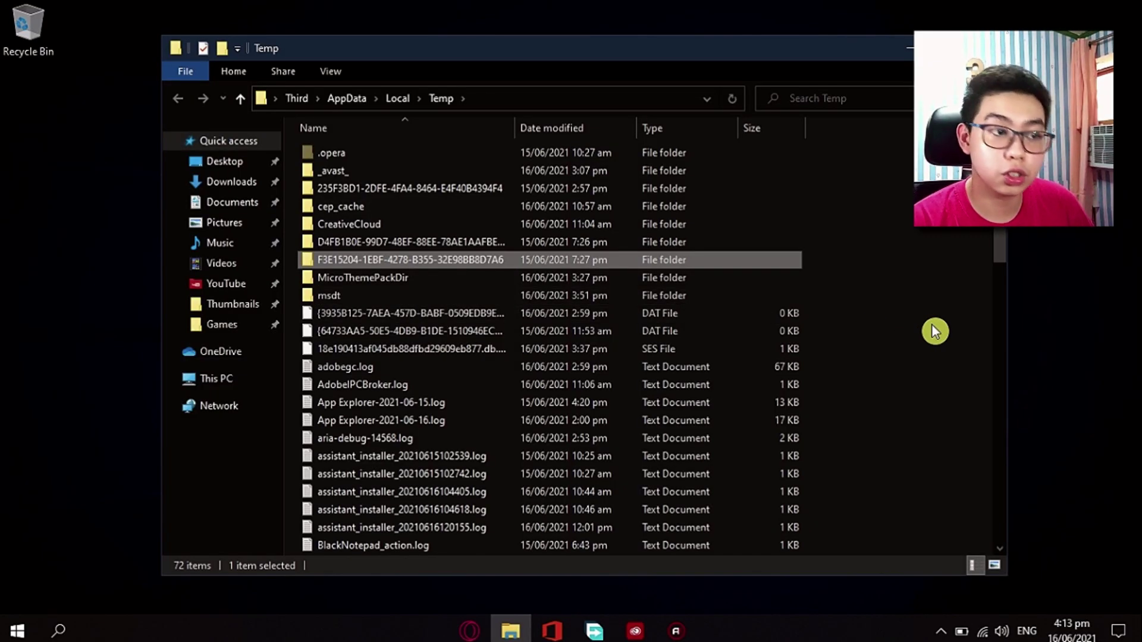
pyautogui.hotkey('ctrl', 'a')
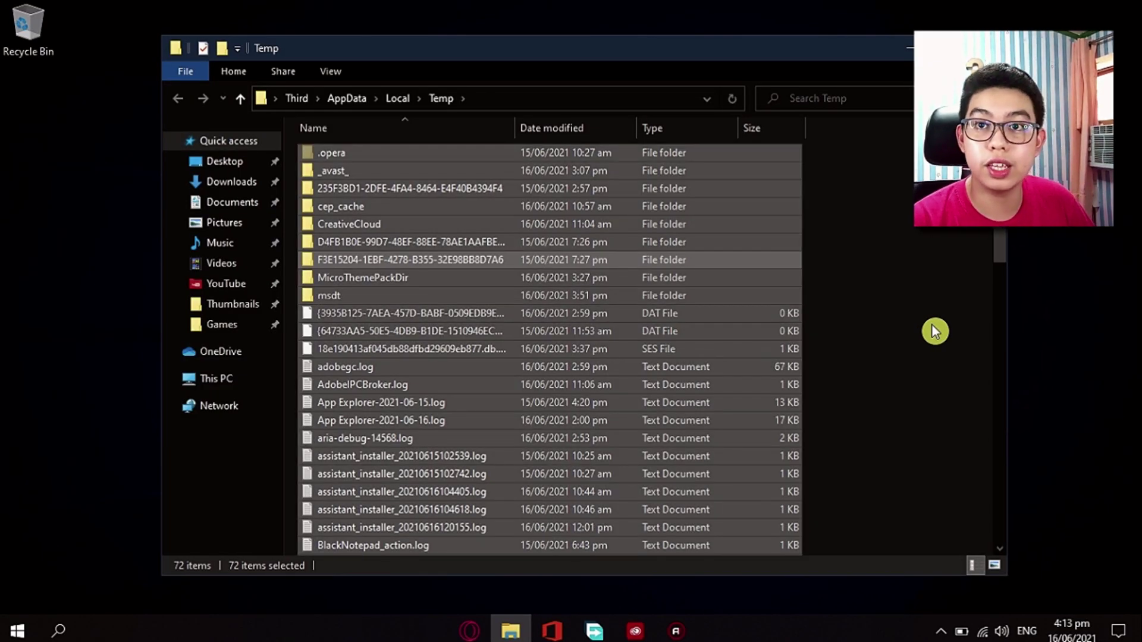
pyautogui.press('Delete')
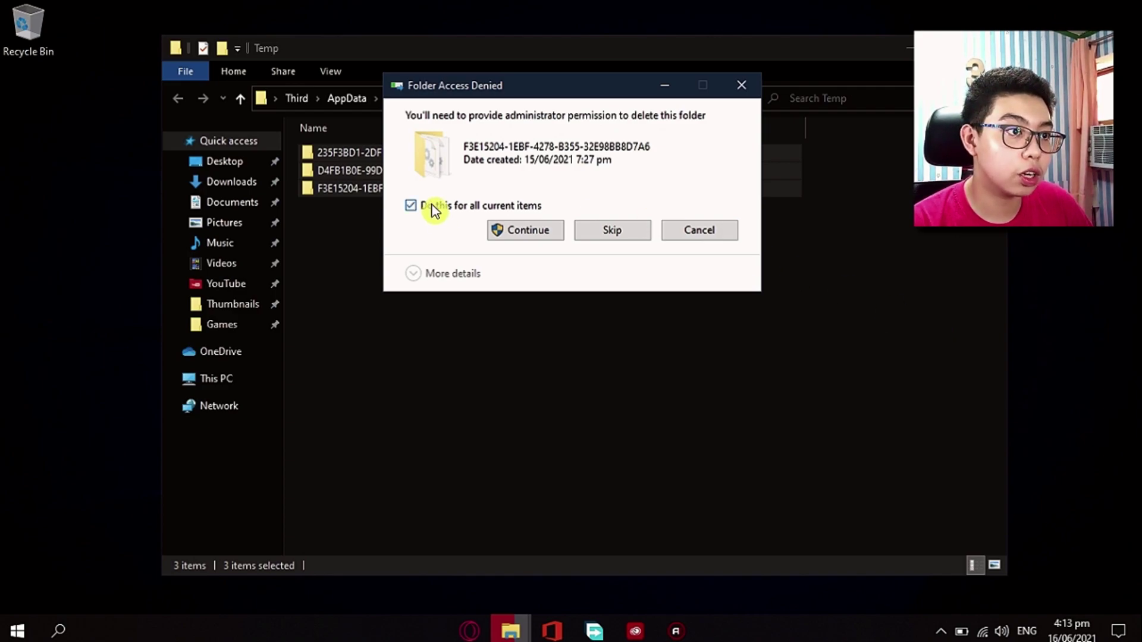
pyautogui.click(612, 230)
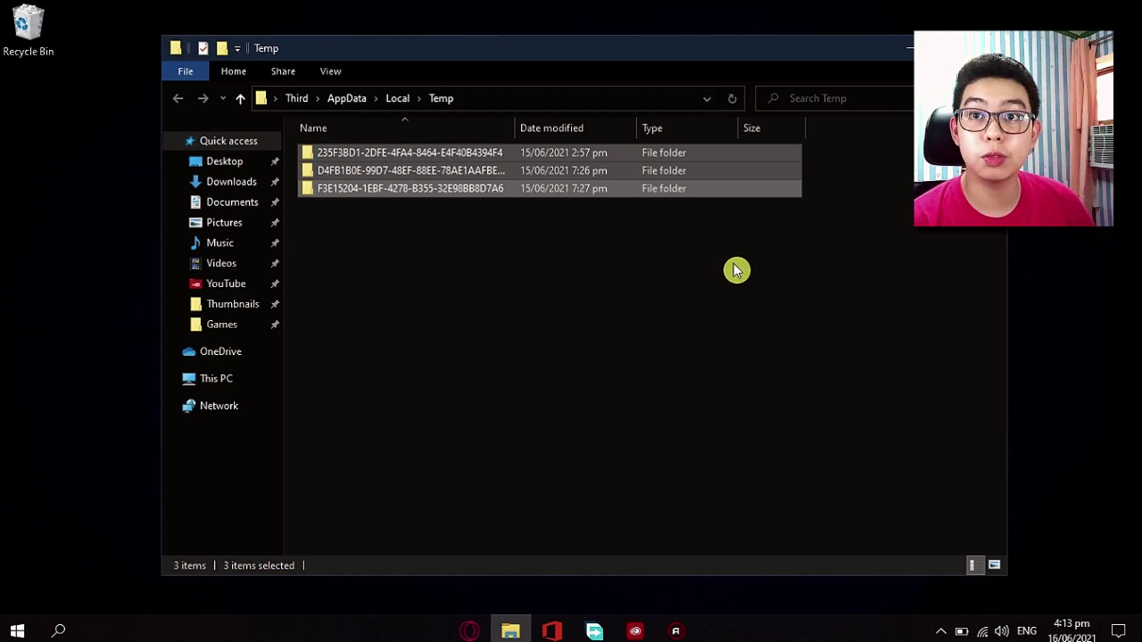
pyautogui.hotkey('alt', 'F4')
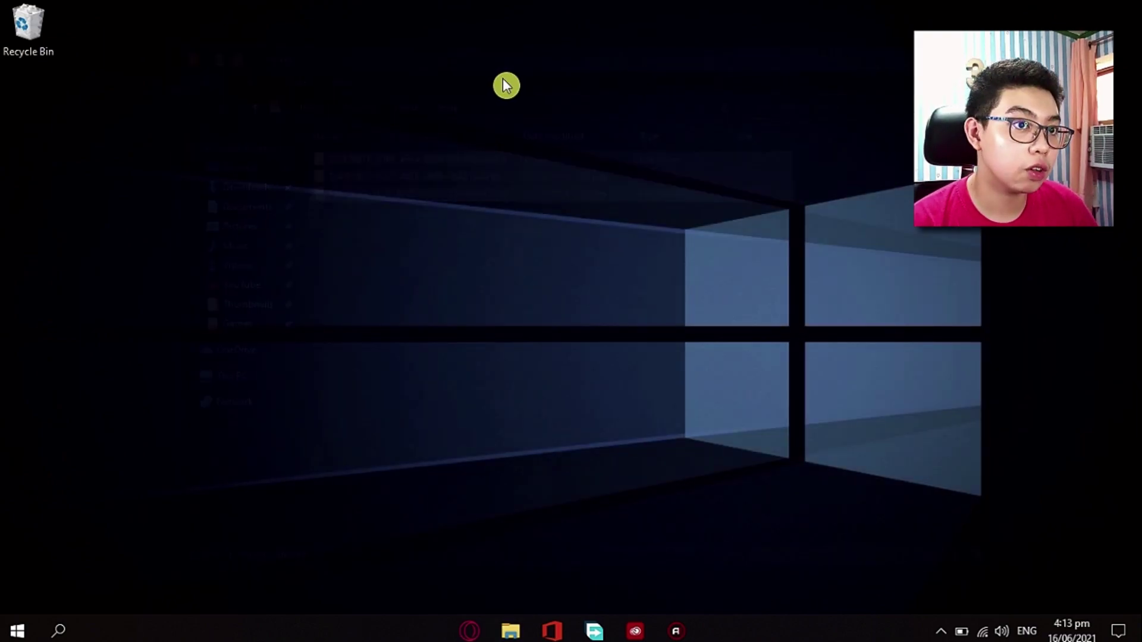
# Empty the Recycle Bin, confirming permanent deletion of its 69 items.
pyautogui.rightClick(38, 24)
pyautogui.click(135, 55)
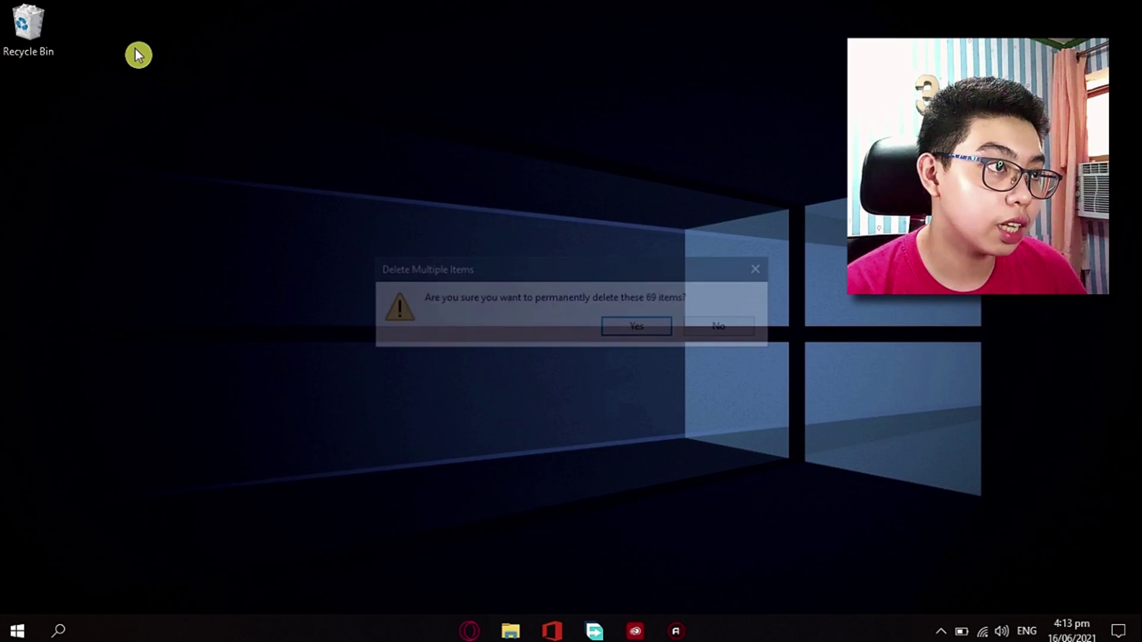
pyautogui.click(650, 327)
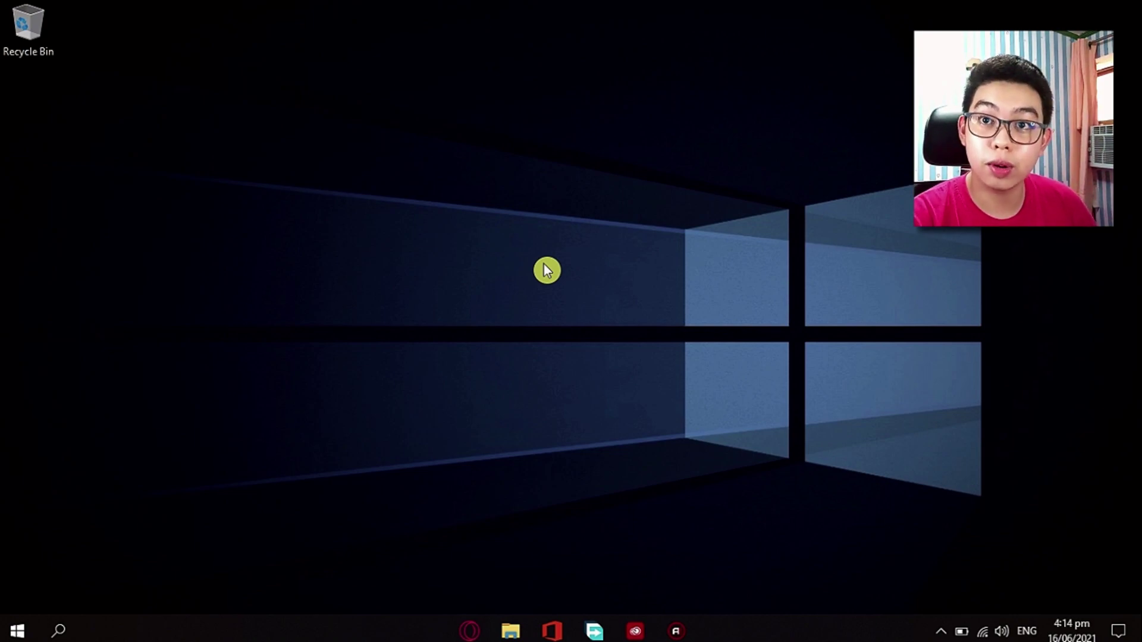
# Open the C:\Windows\Temp folder by running temp from the Run box.
pyautogui.press('super+r')
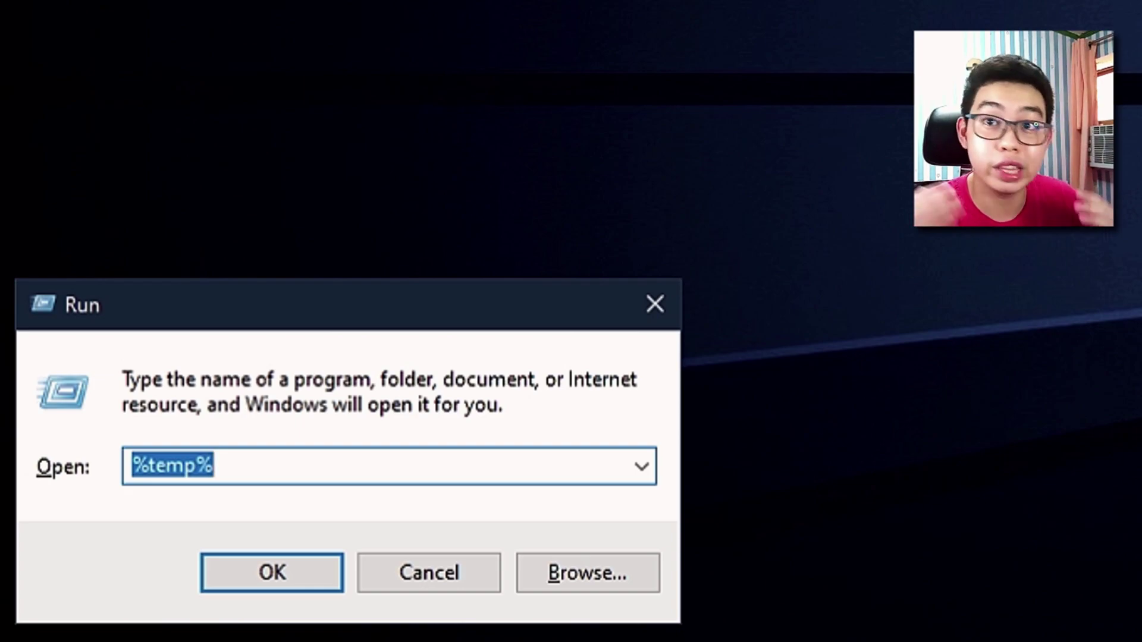
pyautogui.write('temp')
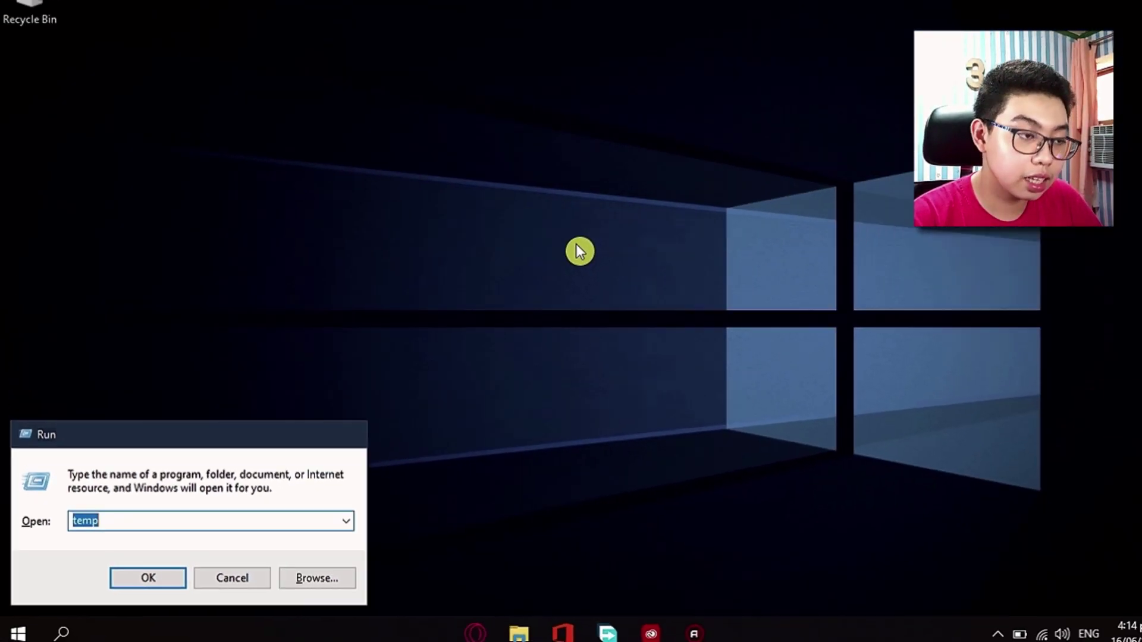
pyautogui.press('Return')
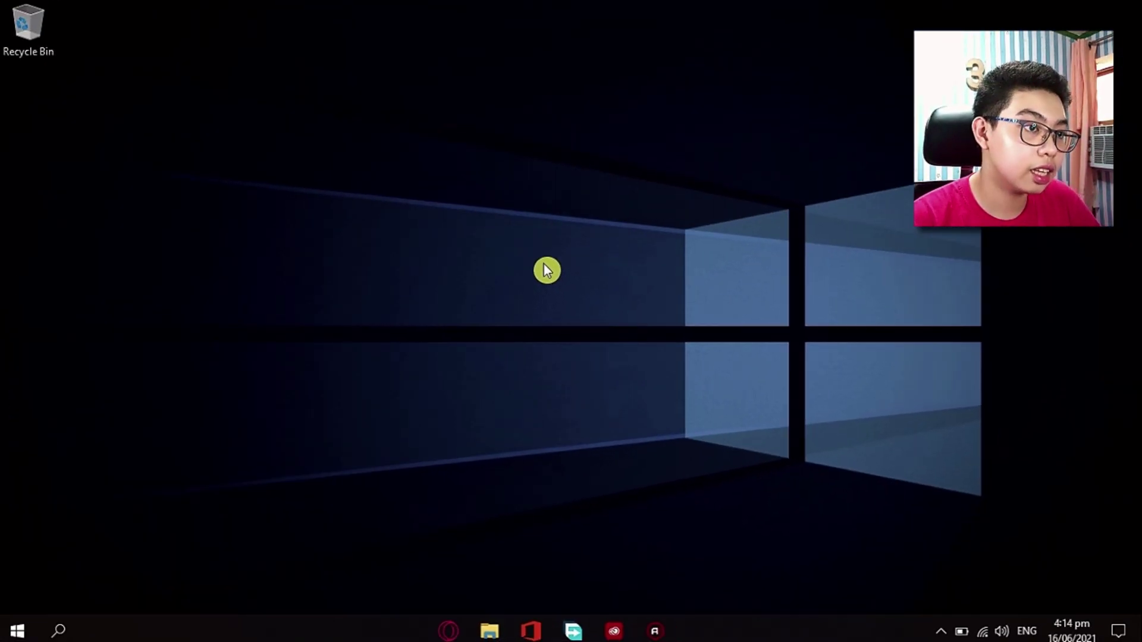
# Select everything in Windows Temp and delete it, skipping items still in use.
pyautogui.click(544, 263)
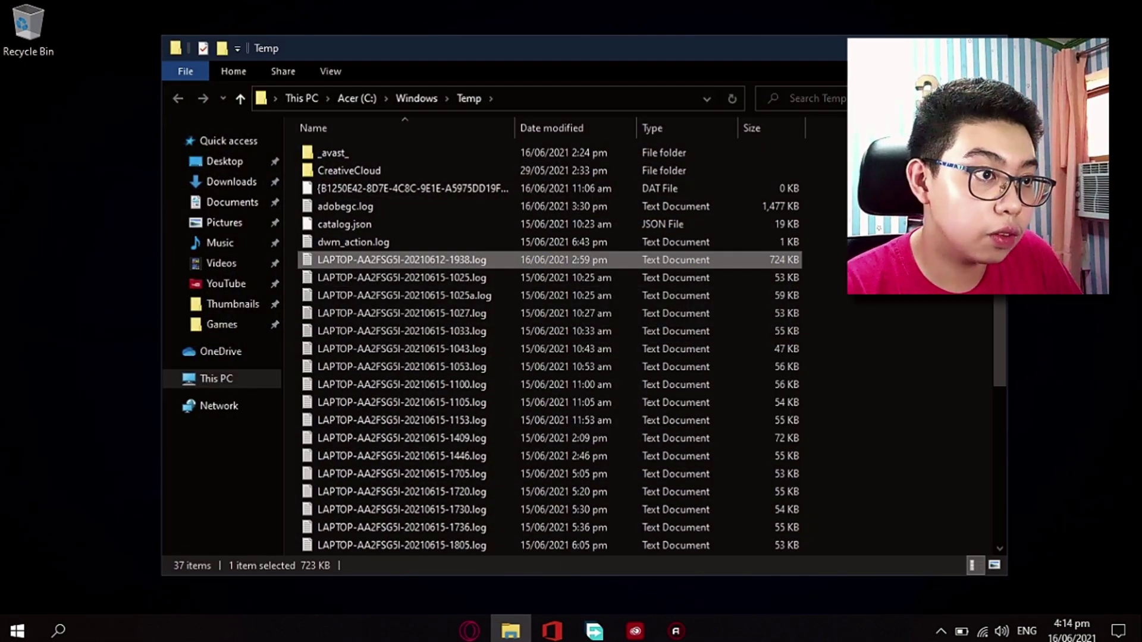
pyautogui.moveTo(455, 546); pyautogui.dragTo(722, 364)
pyautogui.click(841, 346)
pyautogui.scroll(5, 843, 347)
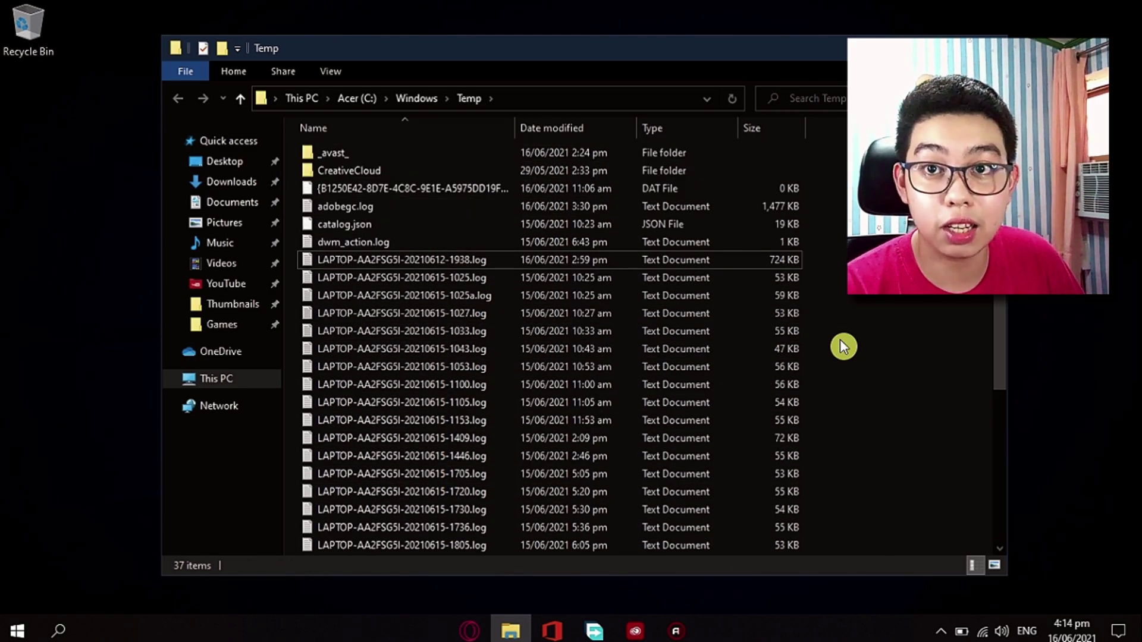
pyautogui.hotkey('ctrl', 'a')
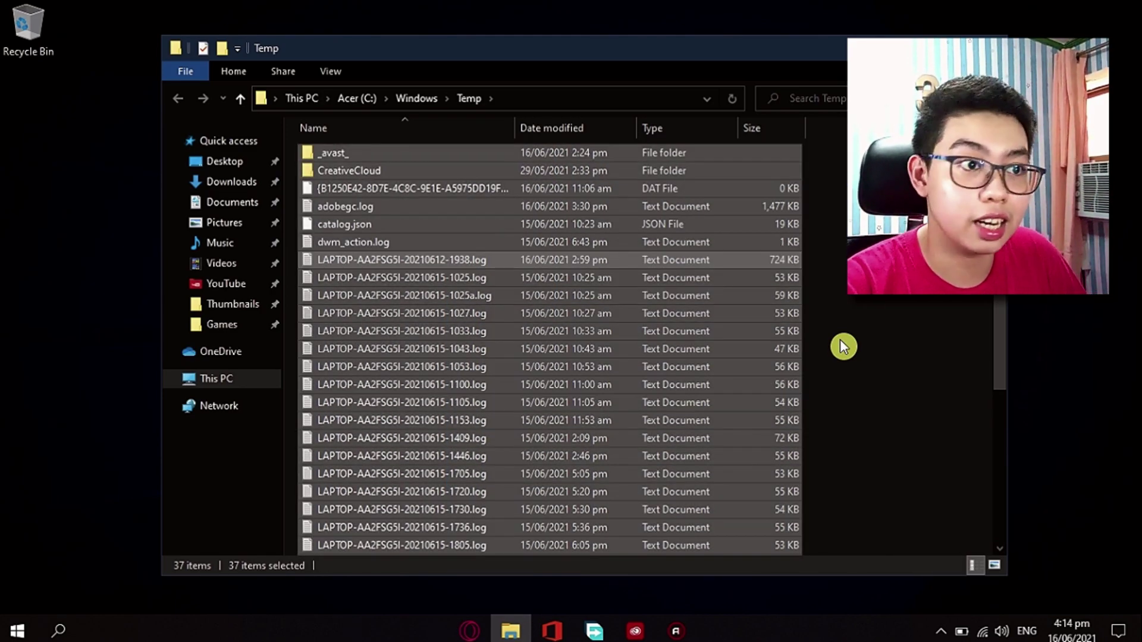
pyautogui.press('Delete')
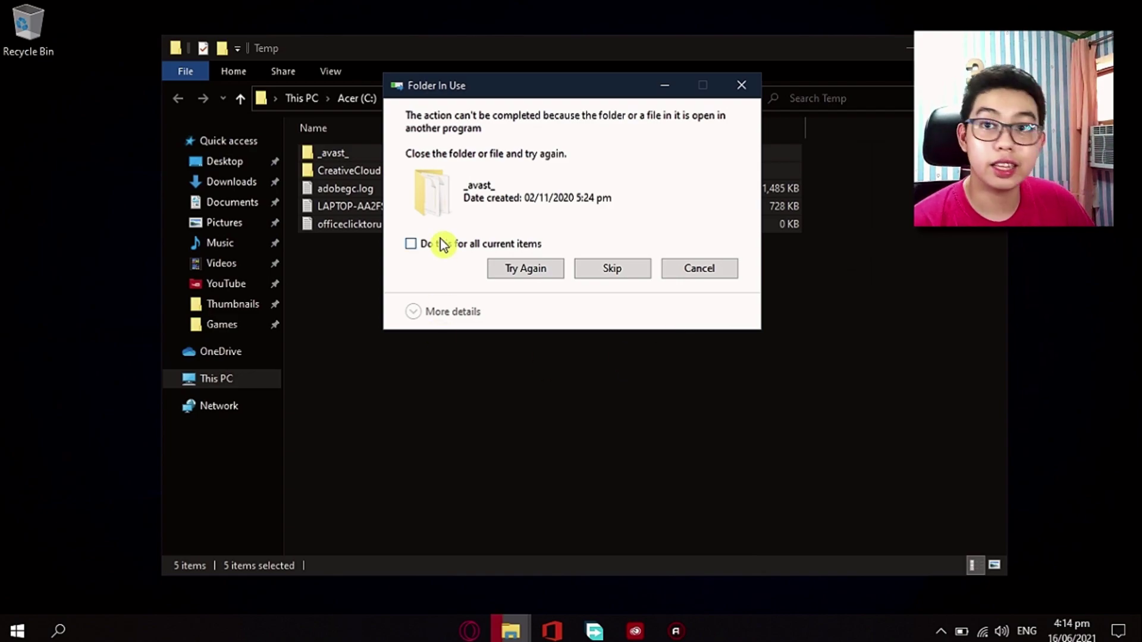
pyautogui.click(613, 271)
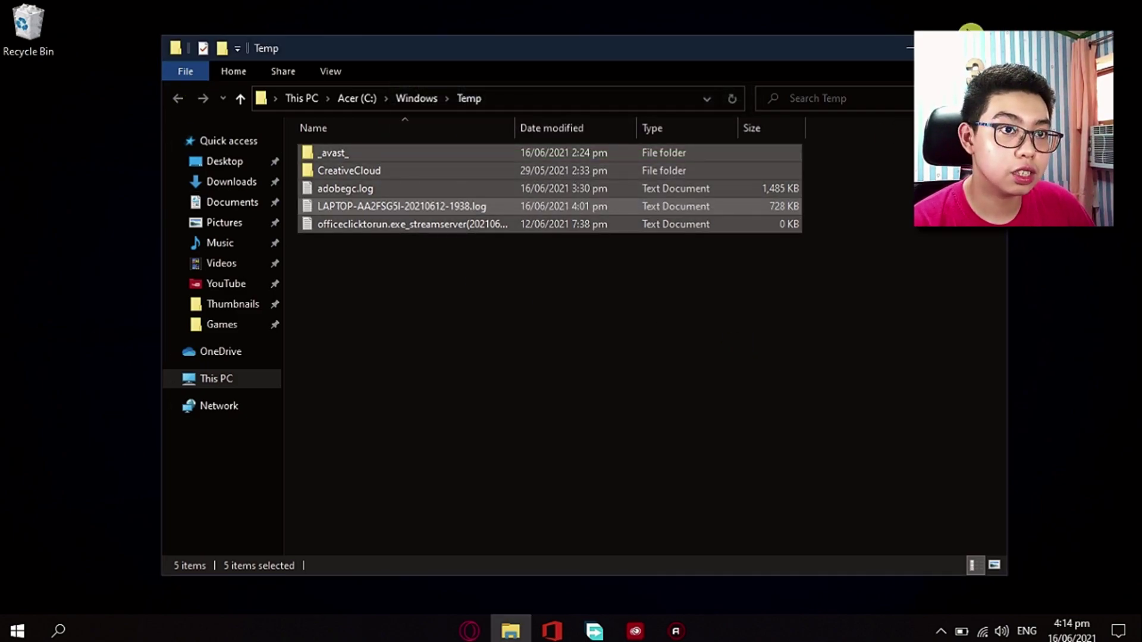
# Close the Windows Temp window and permanently empty the Recycle Bin's 32 items.
pyautogui.click(989, 47)
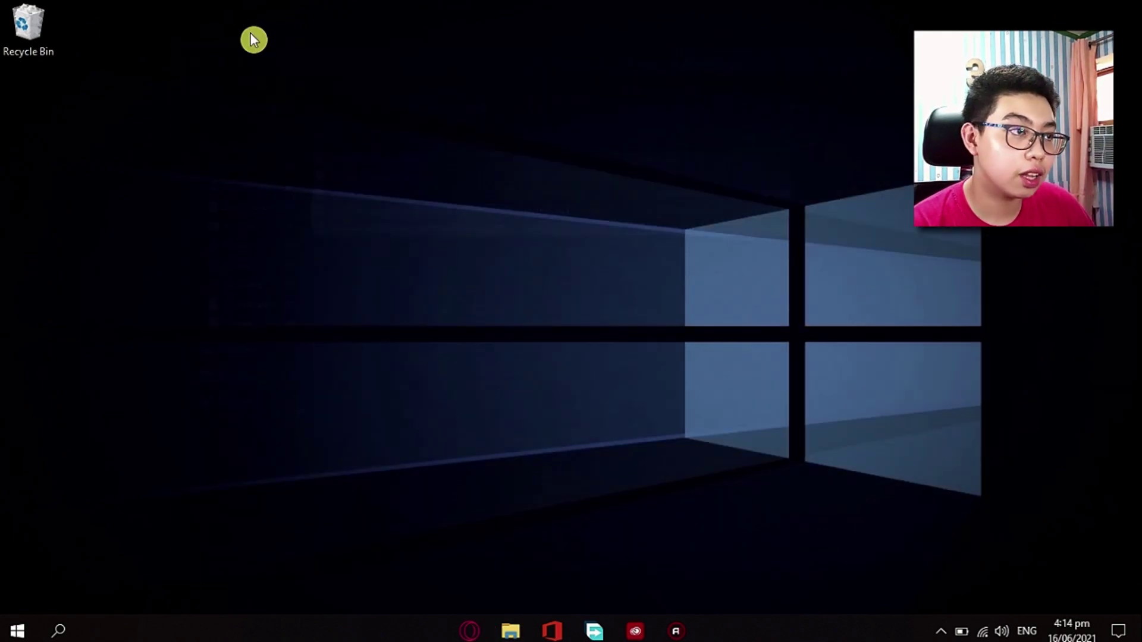
pyautogui.rightClick(30, 37)
pyautogui.click(158, 70)
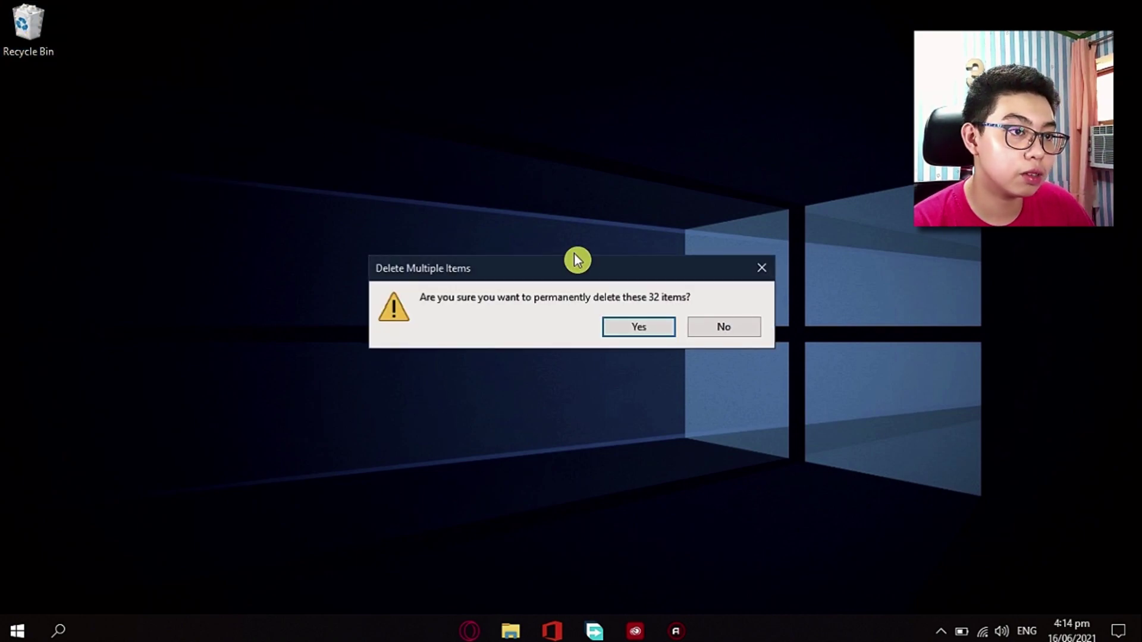
pyautogui.click(613, 329)
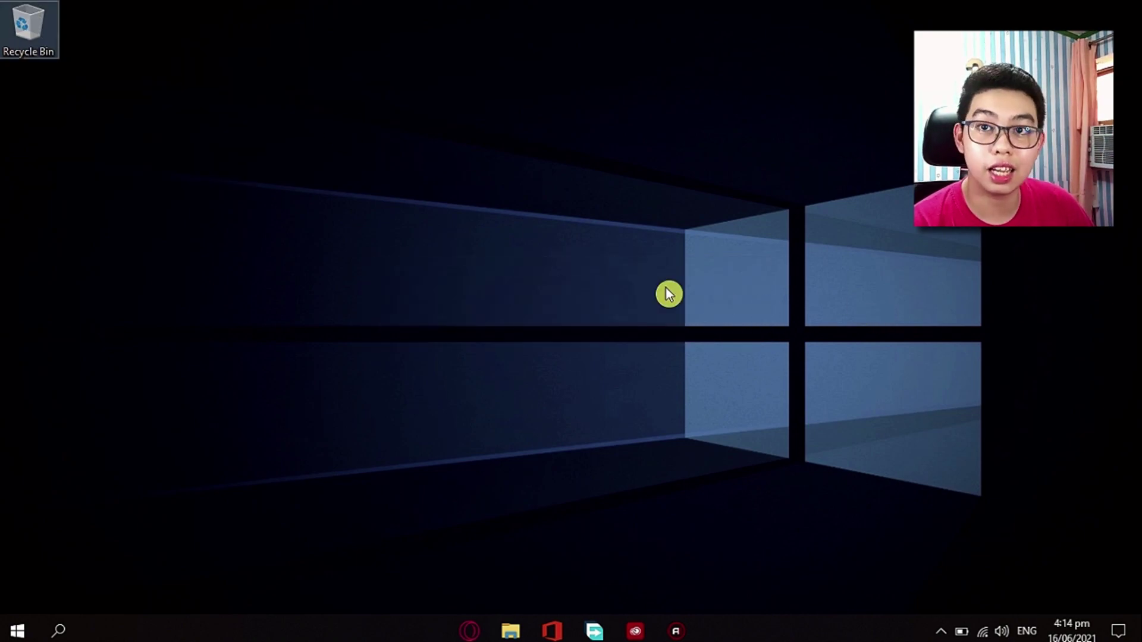
pyautogui.click(407, 240)
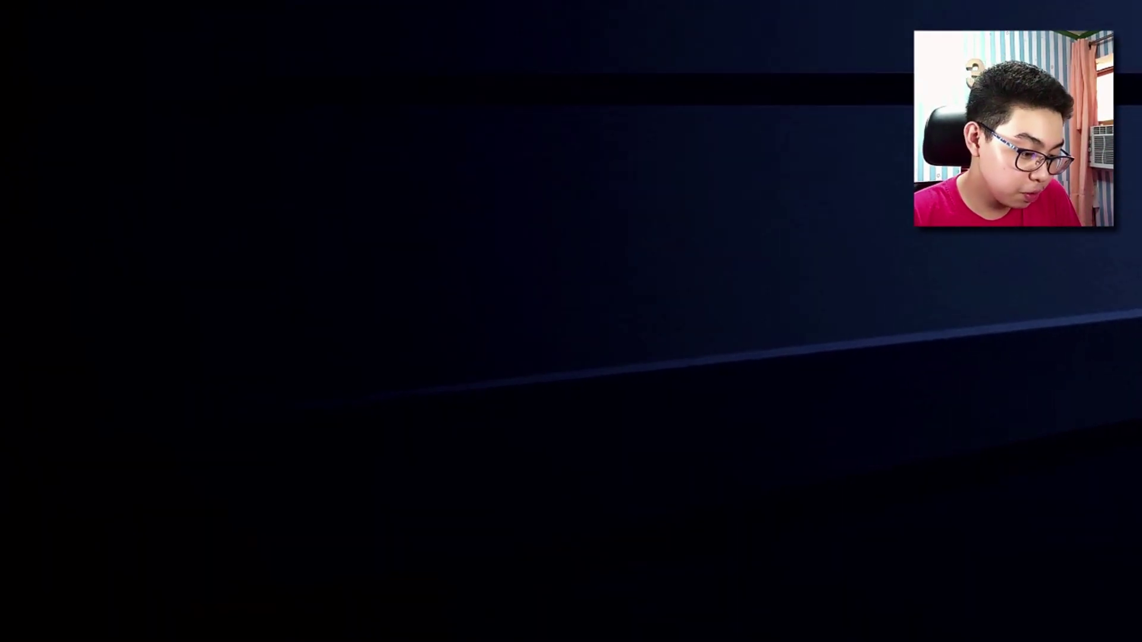
pyautogui.press('super+r')
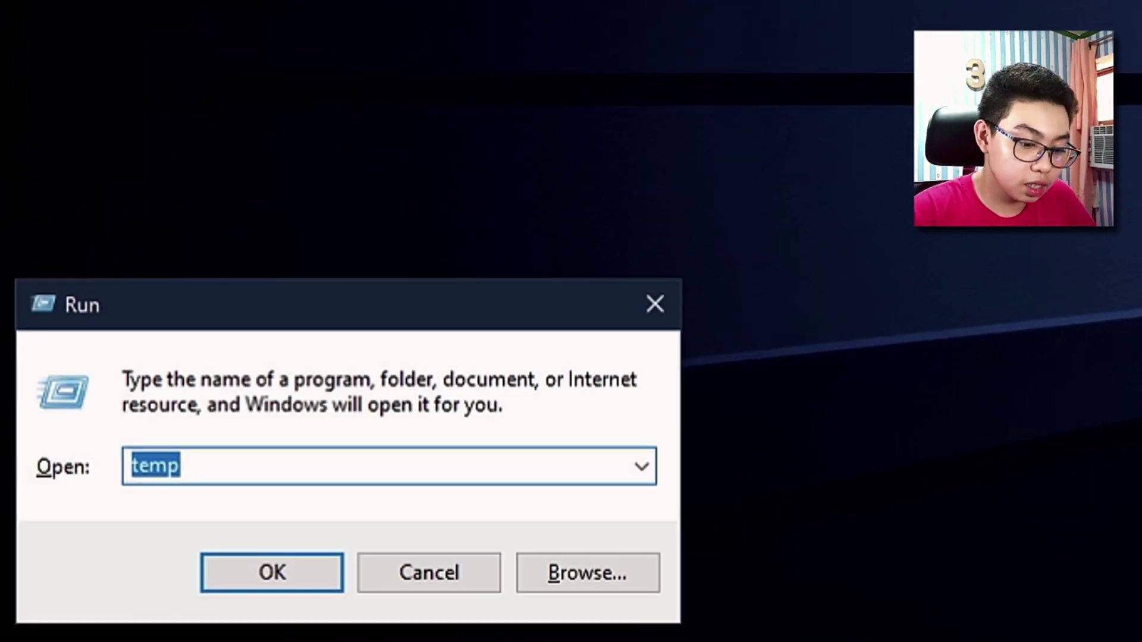
pyautogui.write('prefetch')
pyautogui.press('Return')
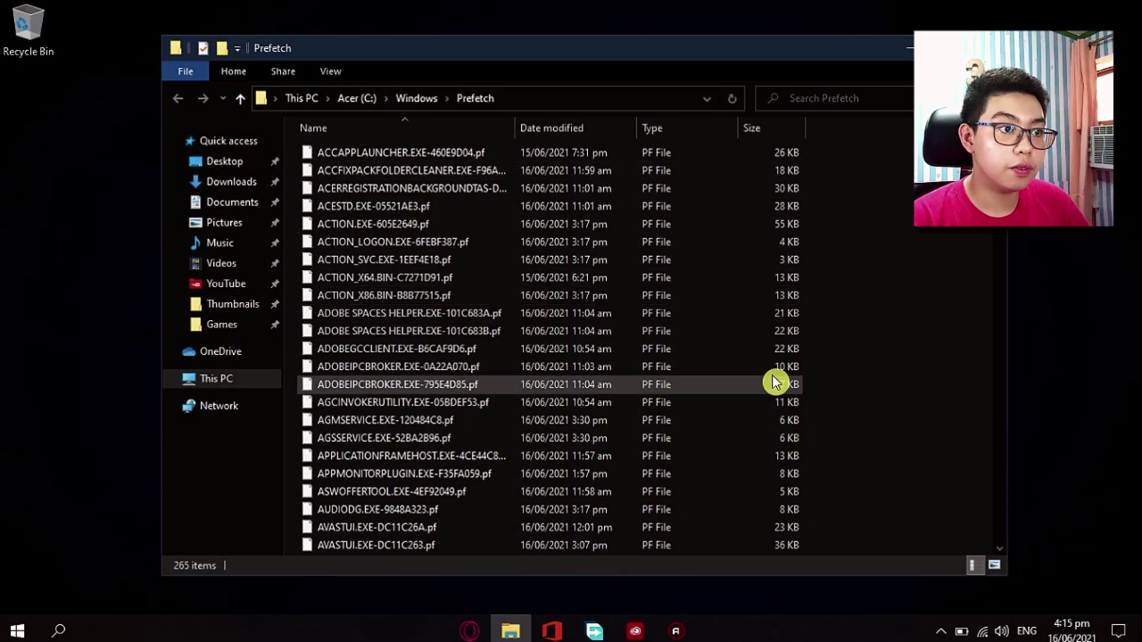
pyautogui.hotkey('ctrl', 'a')
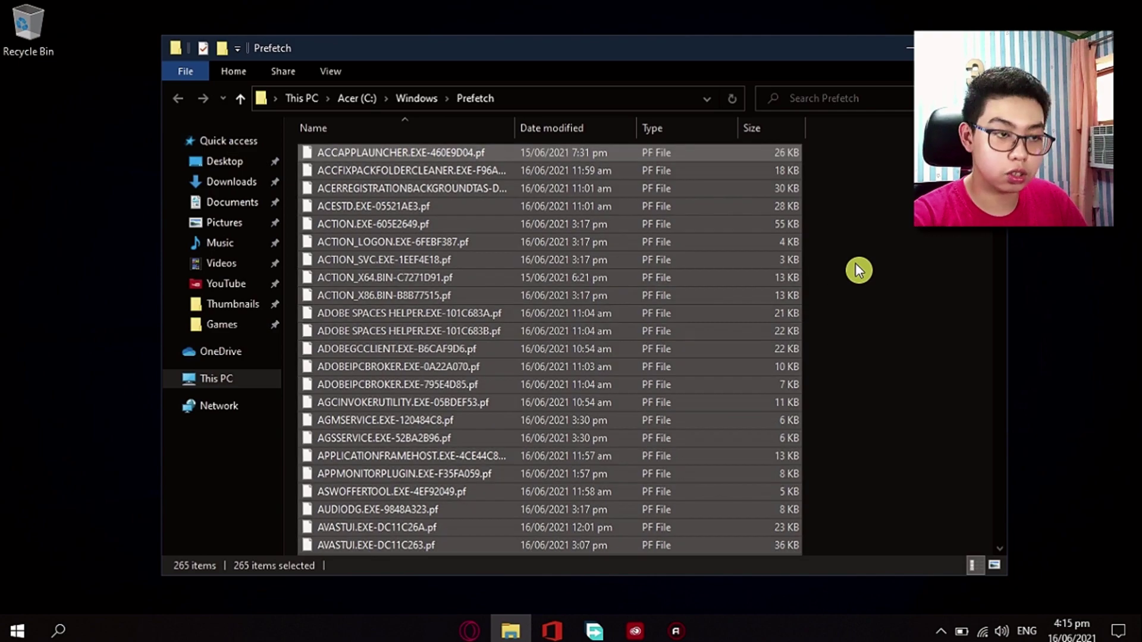
pyautogui.press('Delete')
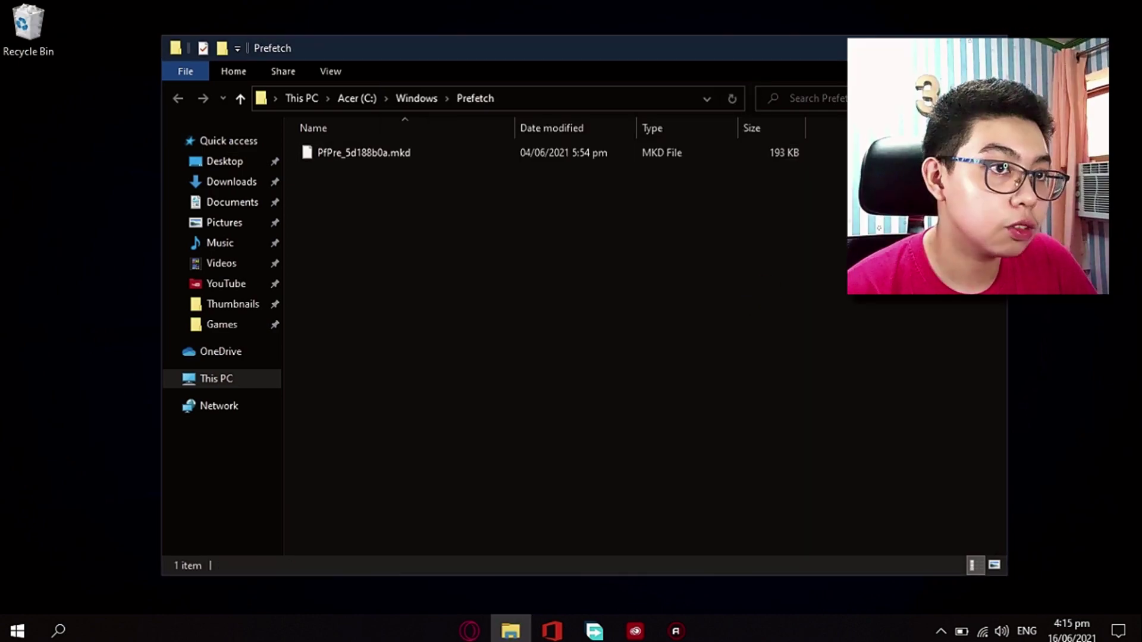
pyautogui.click(992, 48)
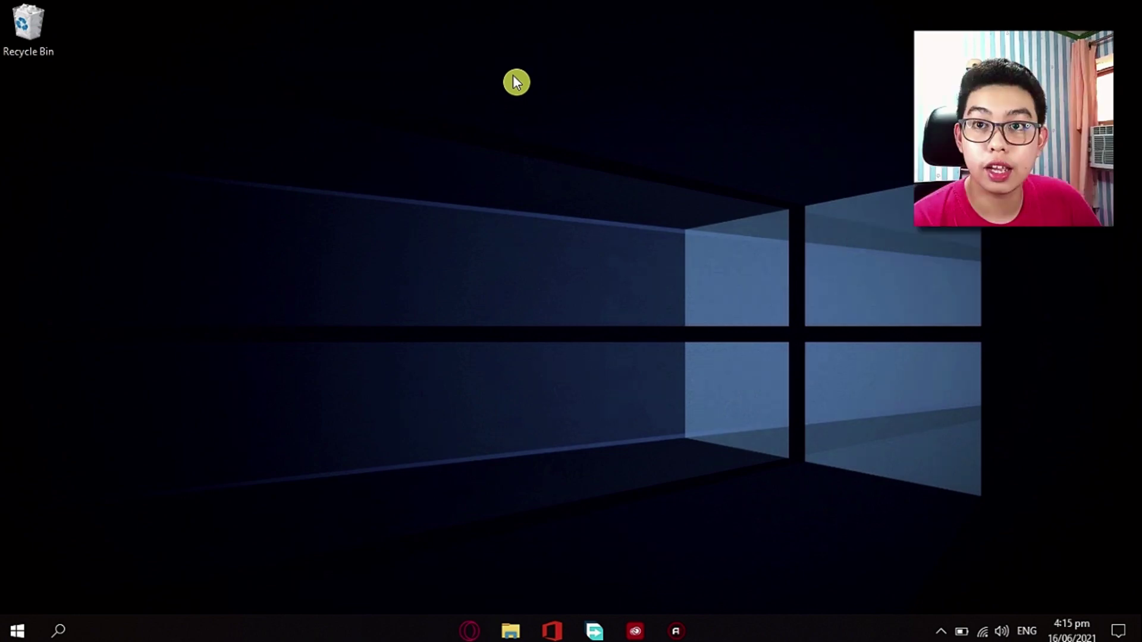
pyautogui.rightClick(26, 31)
pyautogui.click(92, 61)
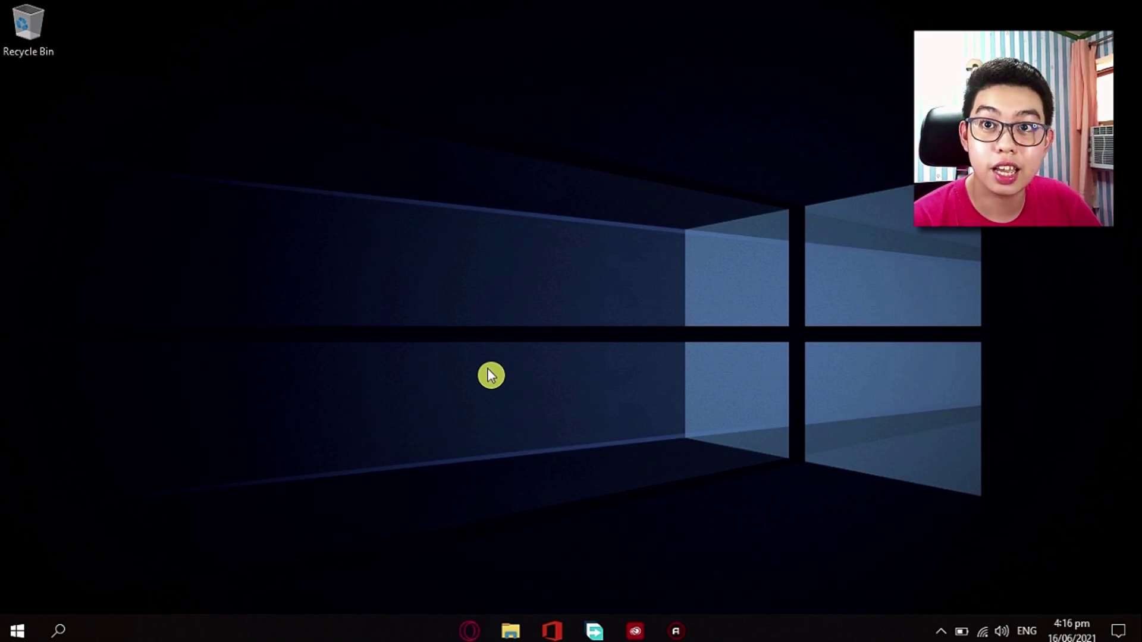
# Go to Settings > System > Storage and open the Storage Sense configuration page.
pyautogui.press('super+i')
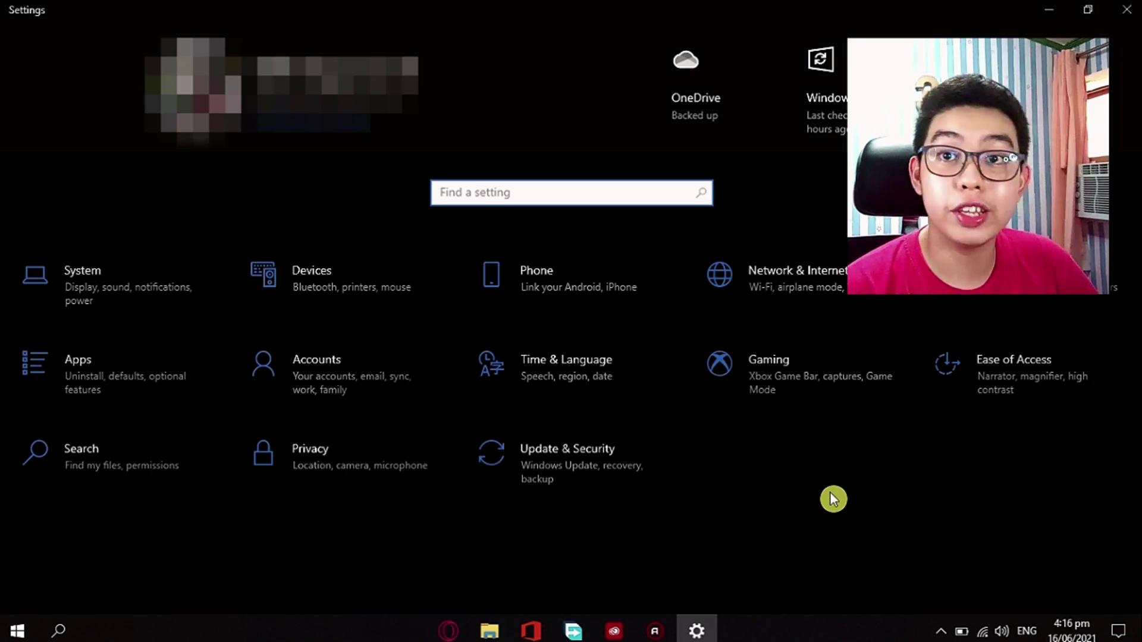
pyautogui.click(194, 310)
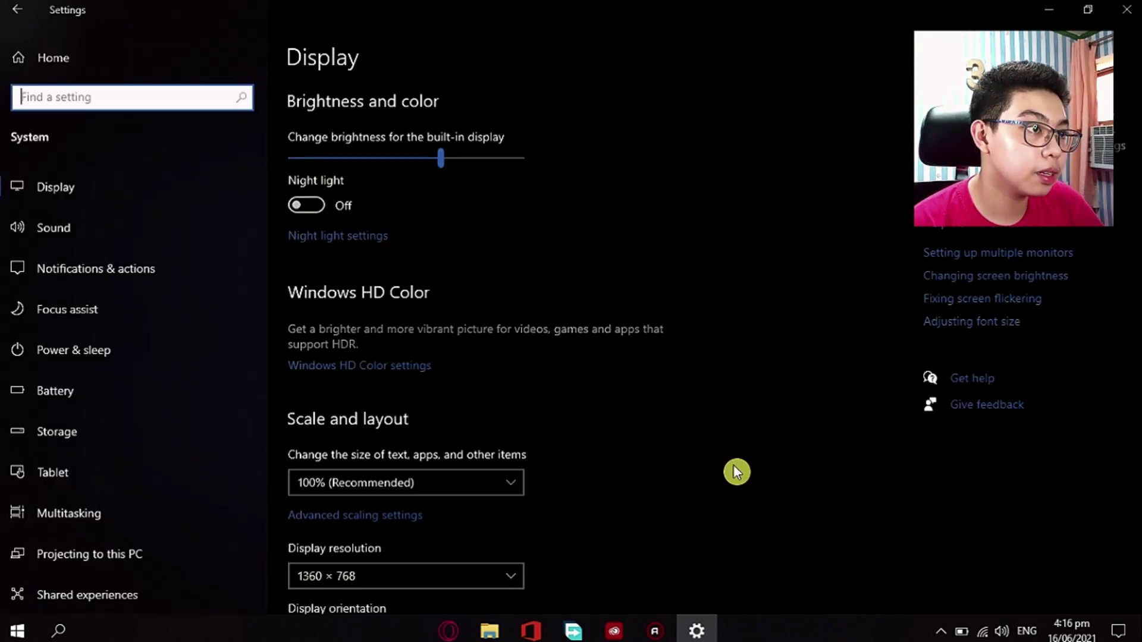
pyautogui.click(118, 430)
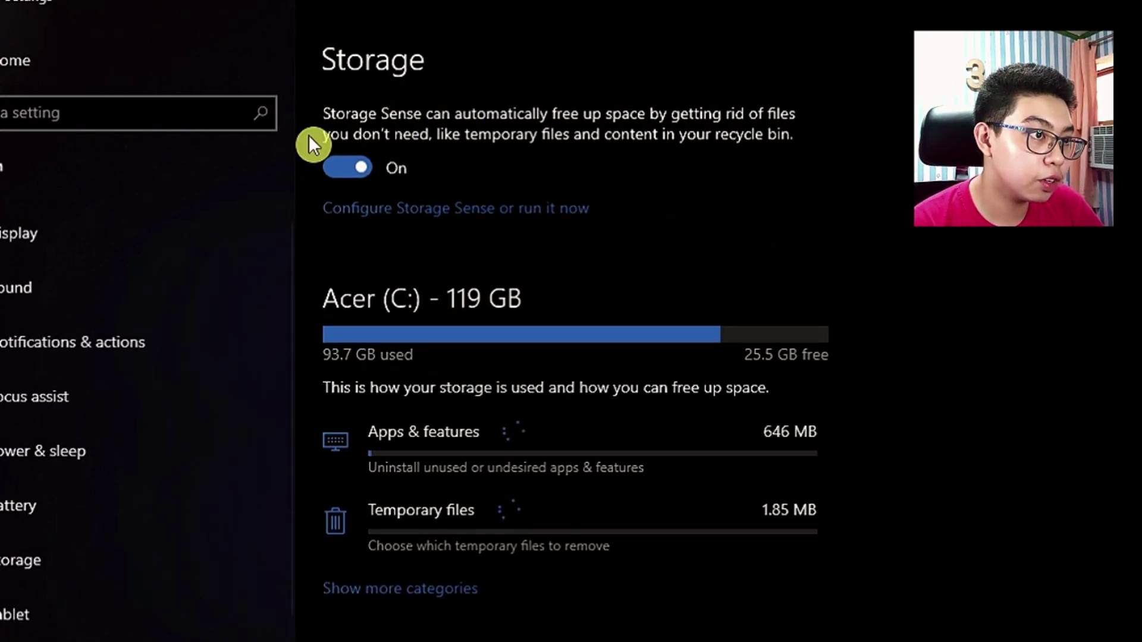
pyautogui.click(562, 208)
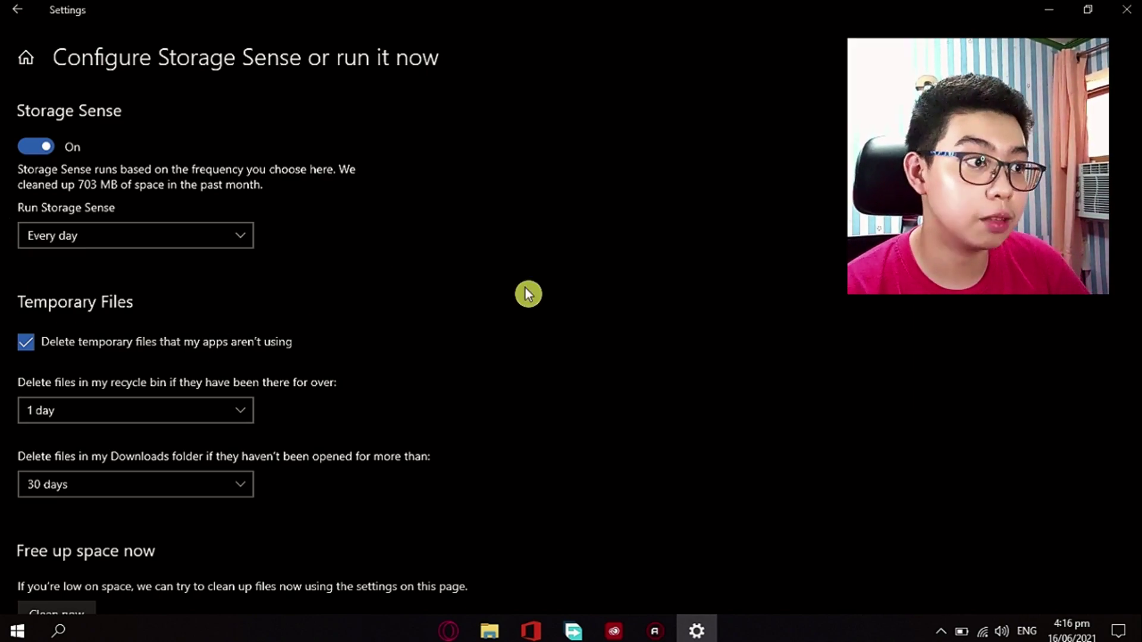
# Keep Storage Sense set to run Every day and start Clean now.
pyautogui.click(82, 241)
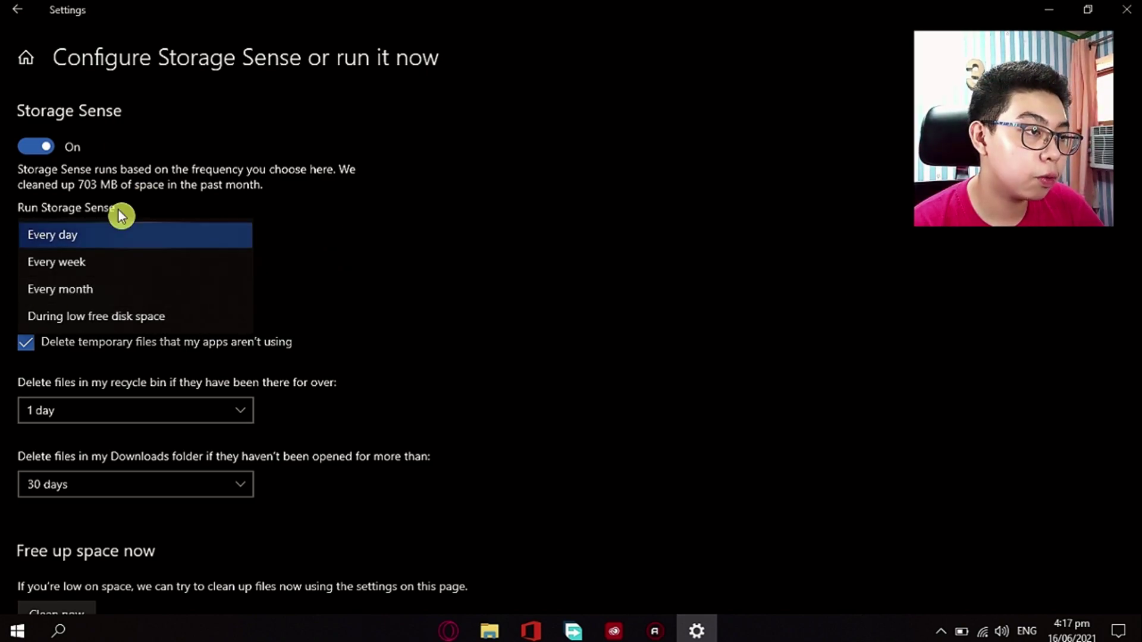
pyautogui.click(380, 300)
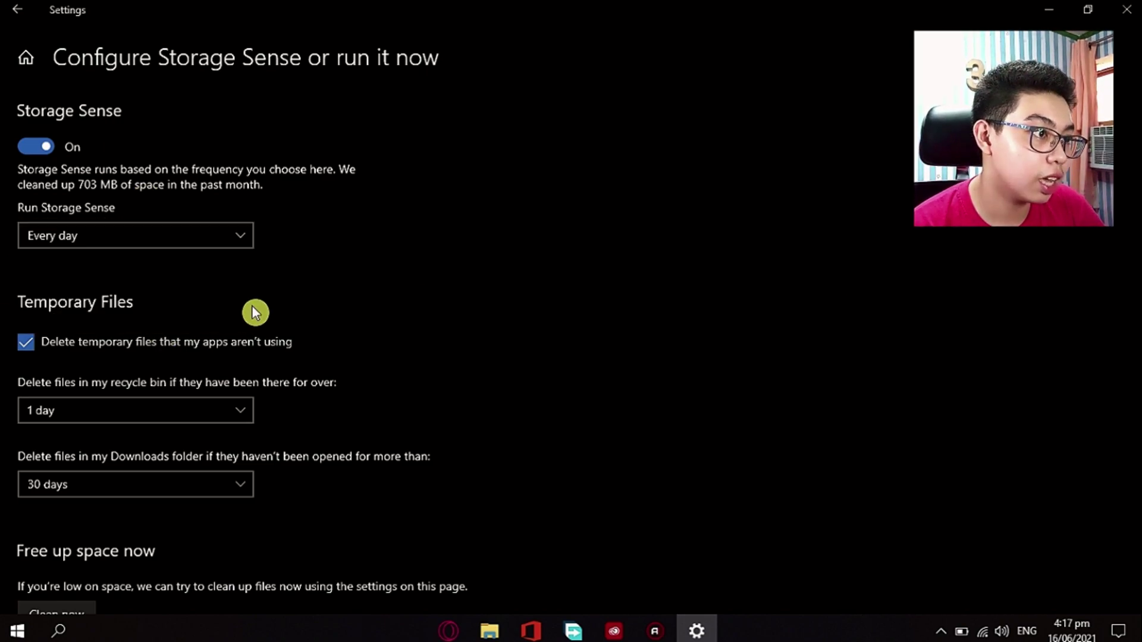
pyautogui.scroll(-1, 252, 305)
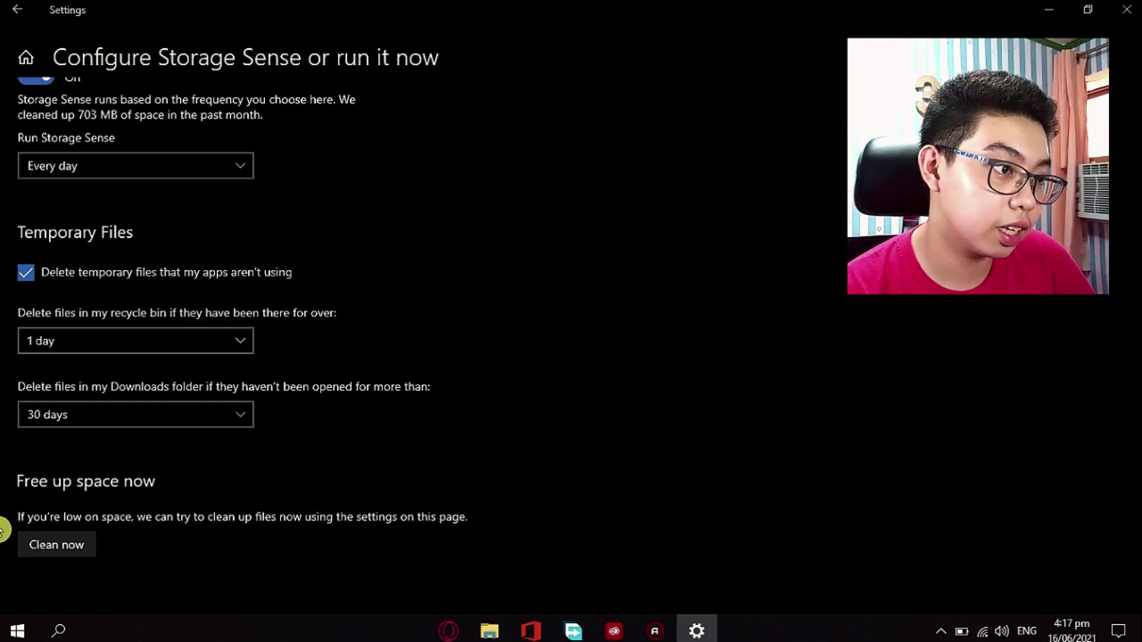
pyautogui.scroll(2, 541, 440)
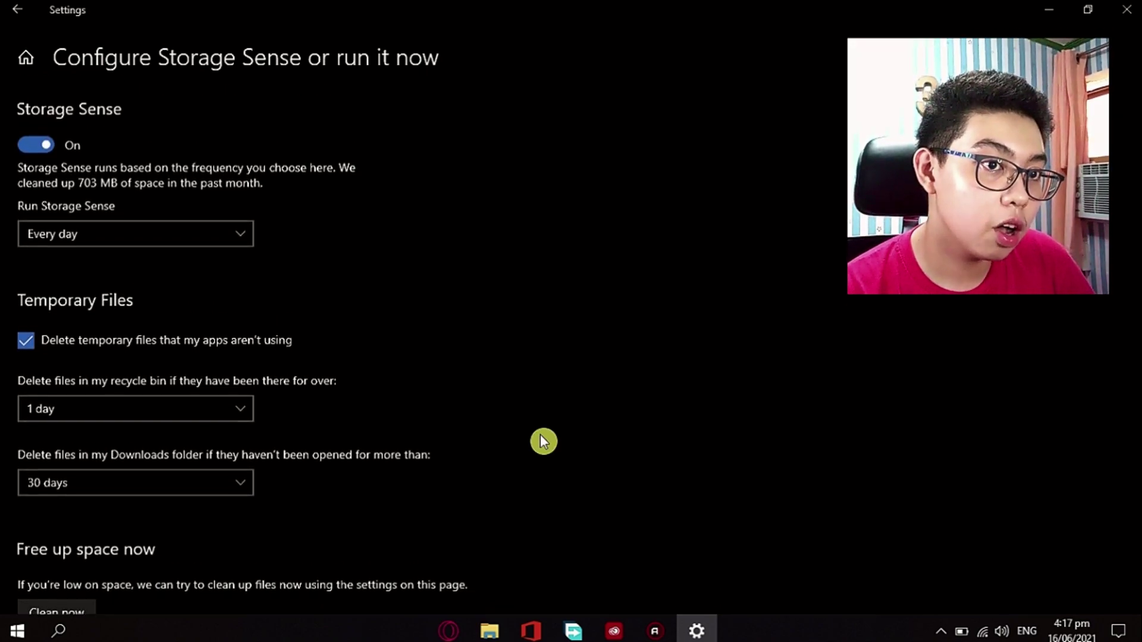
pyautogui.scroll(-2, 542, 440)
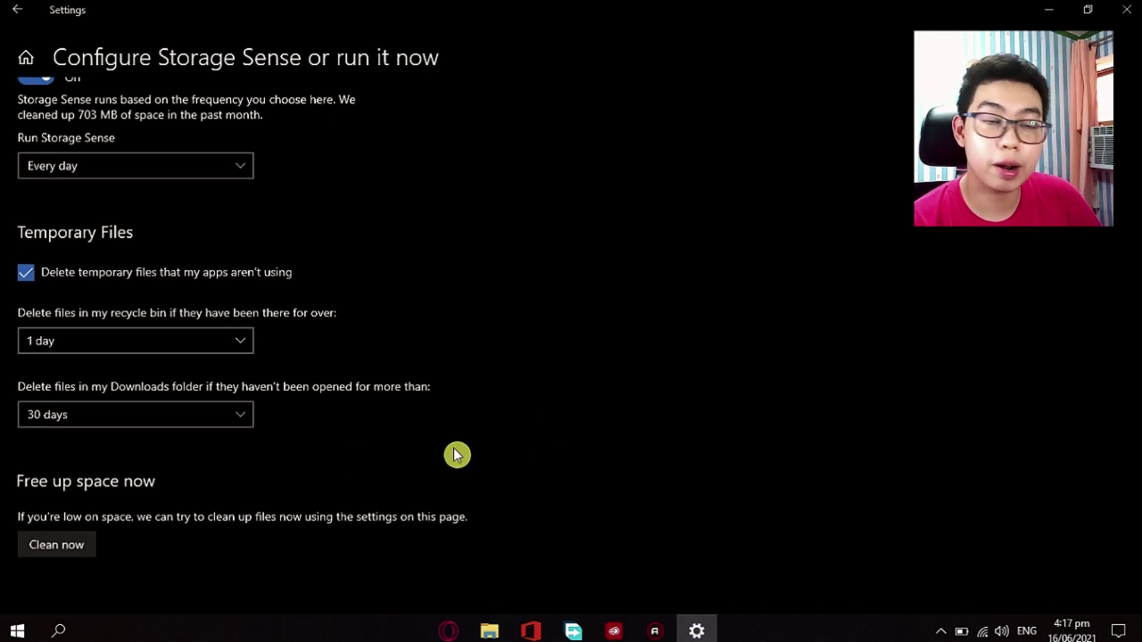
pyautogui.click(70, 544)
pyautogui.scroll(-2, 658, 444)
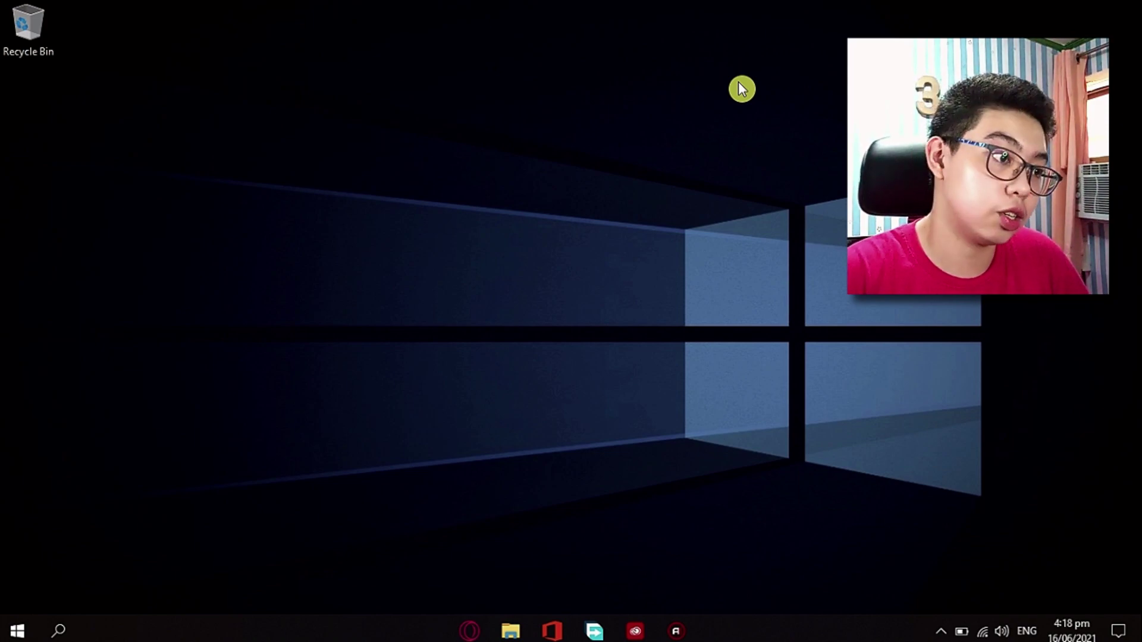
# Launch Disk Cleanup from search and scan the Acer (C:) drive.
pyautogui.click(57, 630)
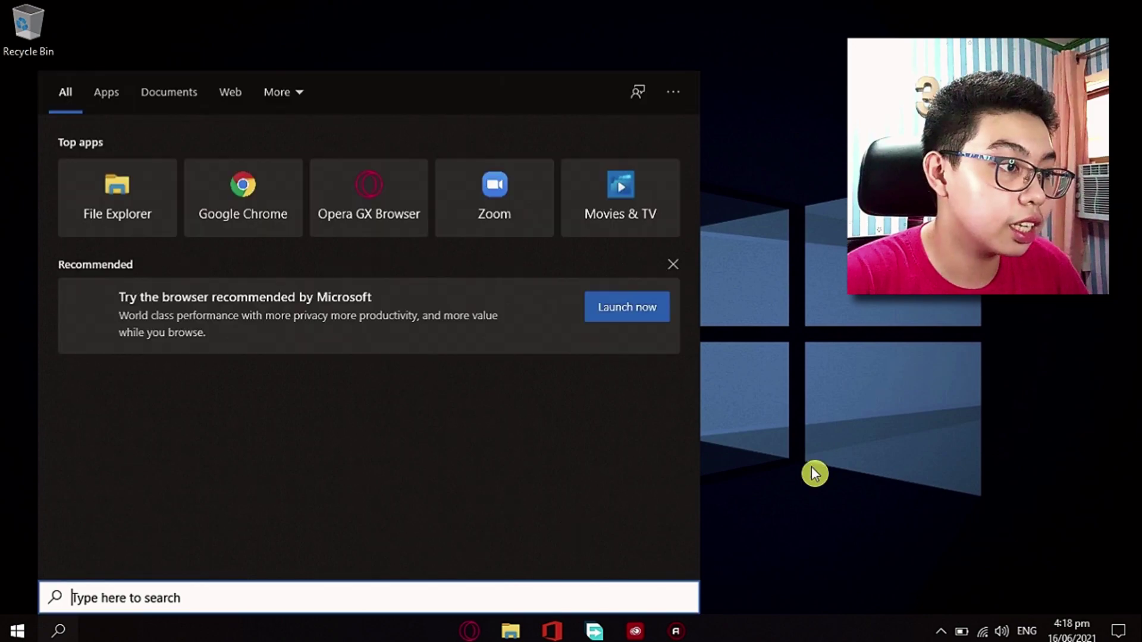
pyautogui.write('disk cleanup')
pyautogui.click(133, 159)
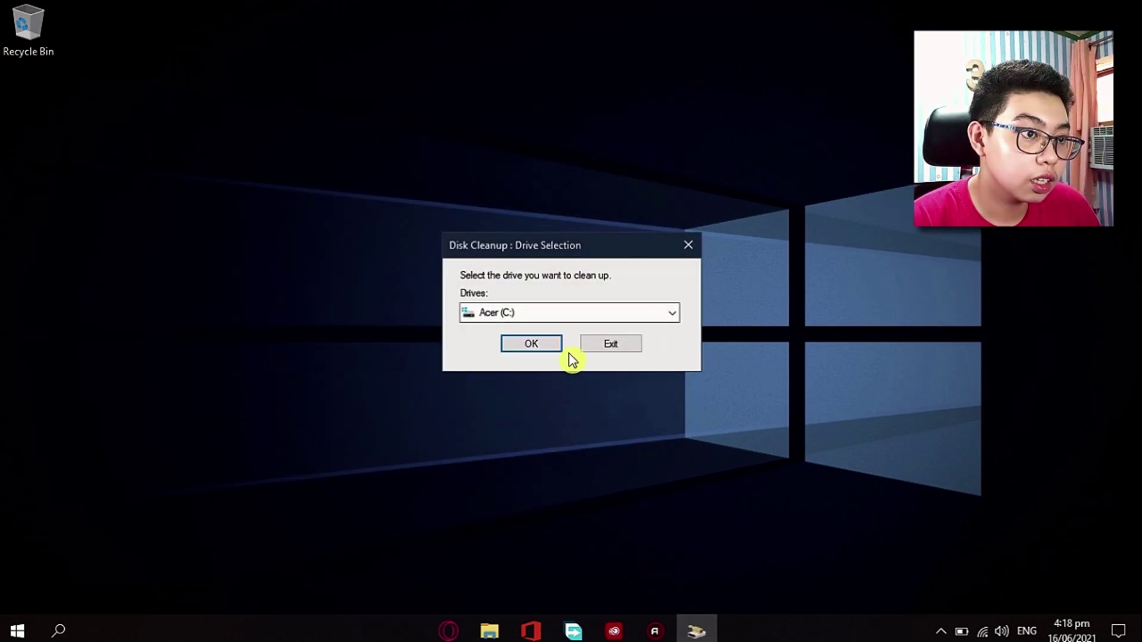
pyautogui.click(531, 344)
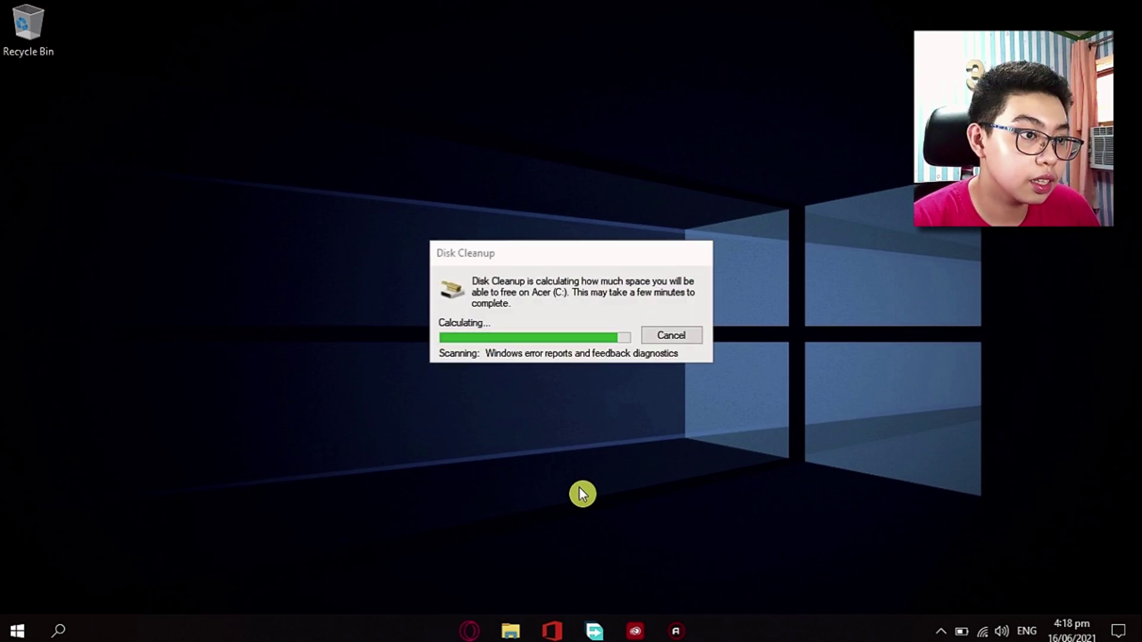
# Rescan Acer (C:) with Clean up system files included.
pyautogui.scroll(-1, 237, 226)
pyautogui.scroll(1, 238, 227)
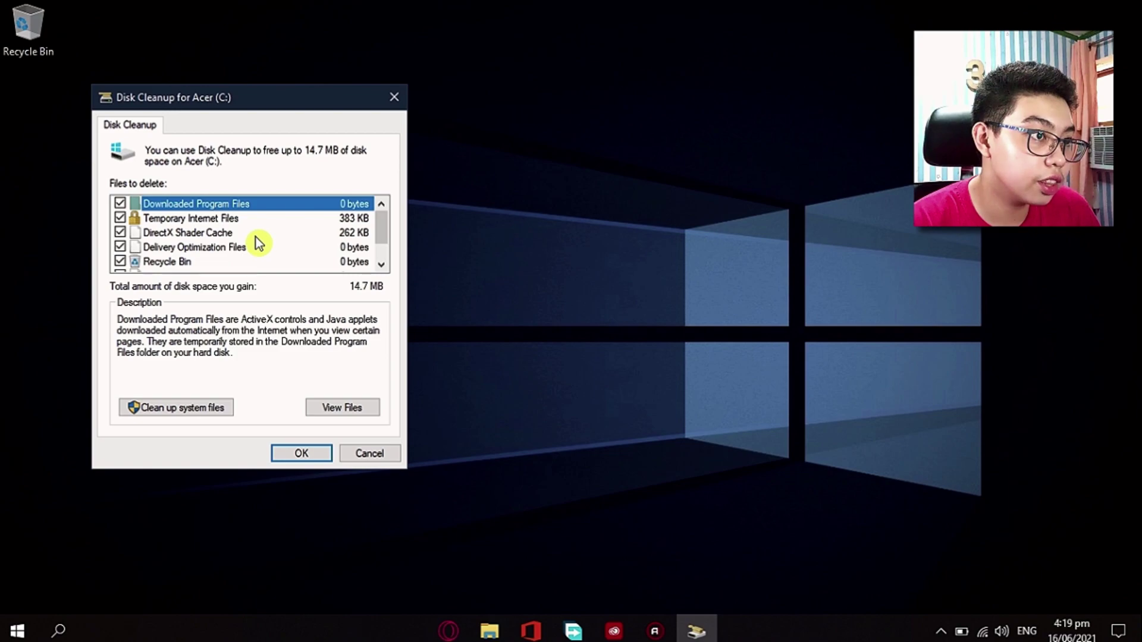
pyautogui.scroll(-1, 256, 241)
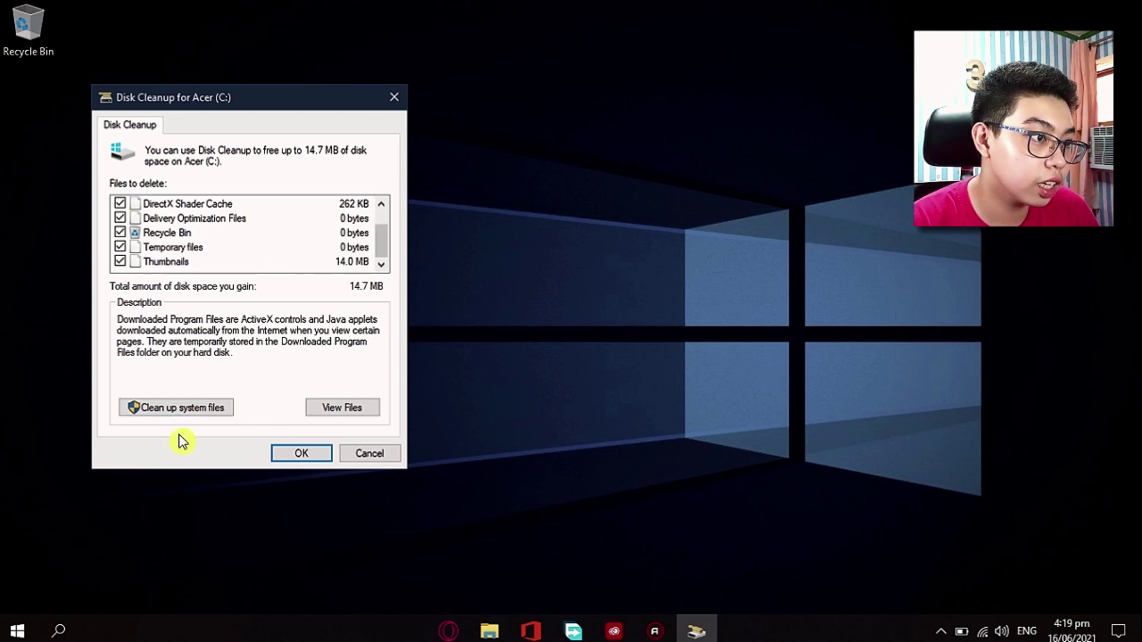
pyautogui.click(198, 410)
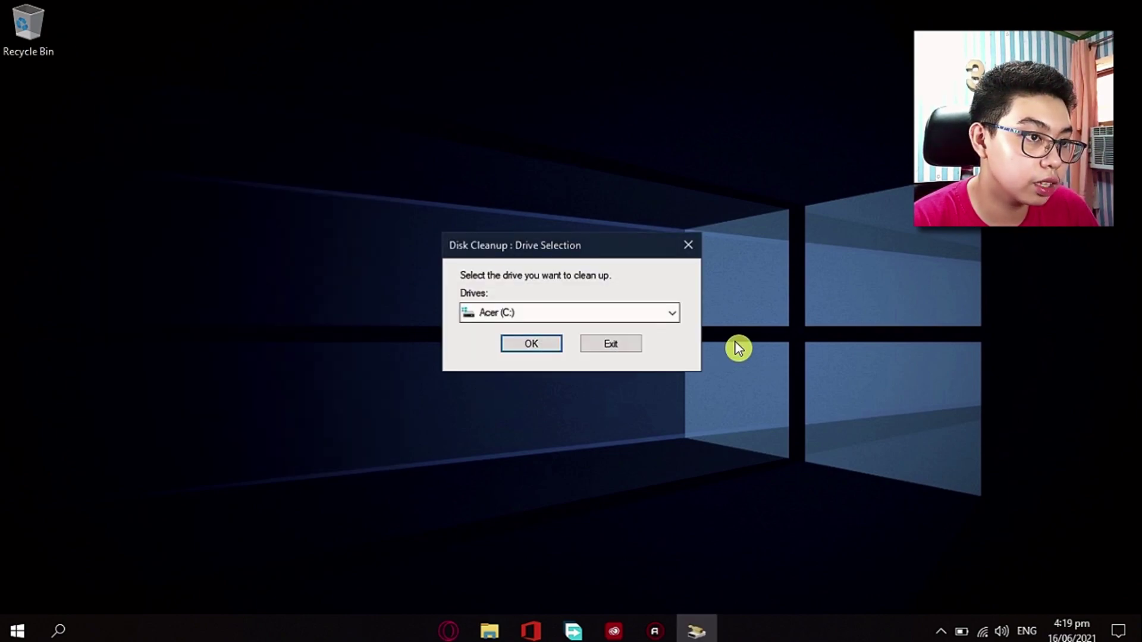
pyautogui.click(526, 345)
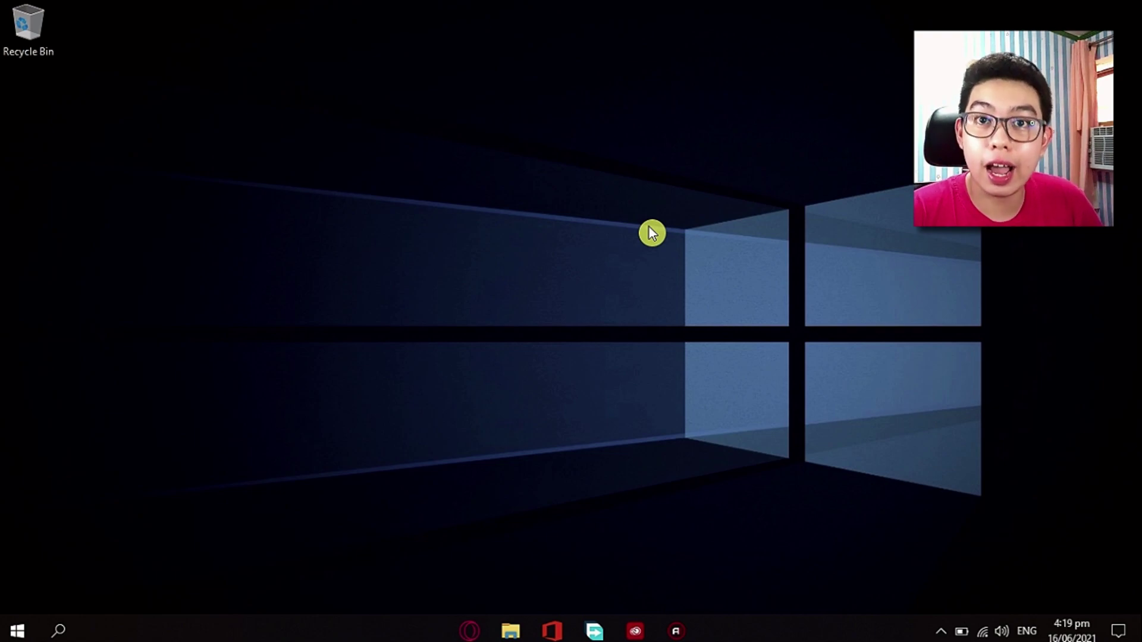
# Launch Defragment and Optimize Drives by searching for defrag.
pyautogui.click(64, 619)
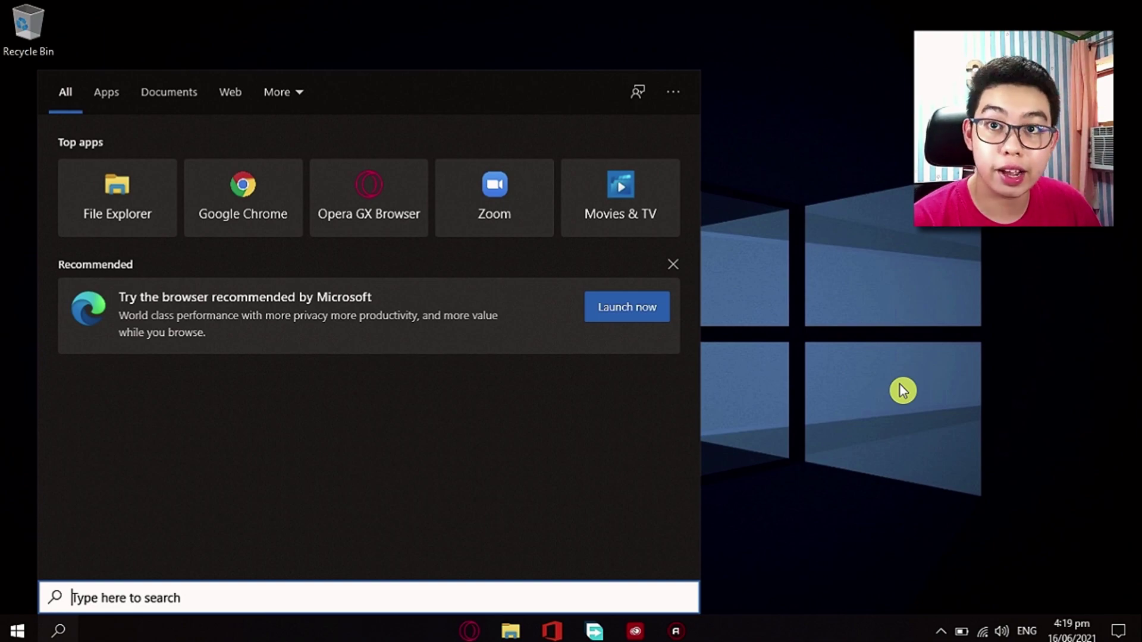
pyautogui.write('defrag')
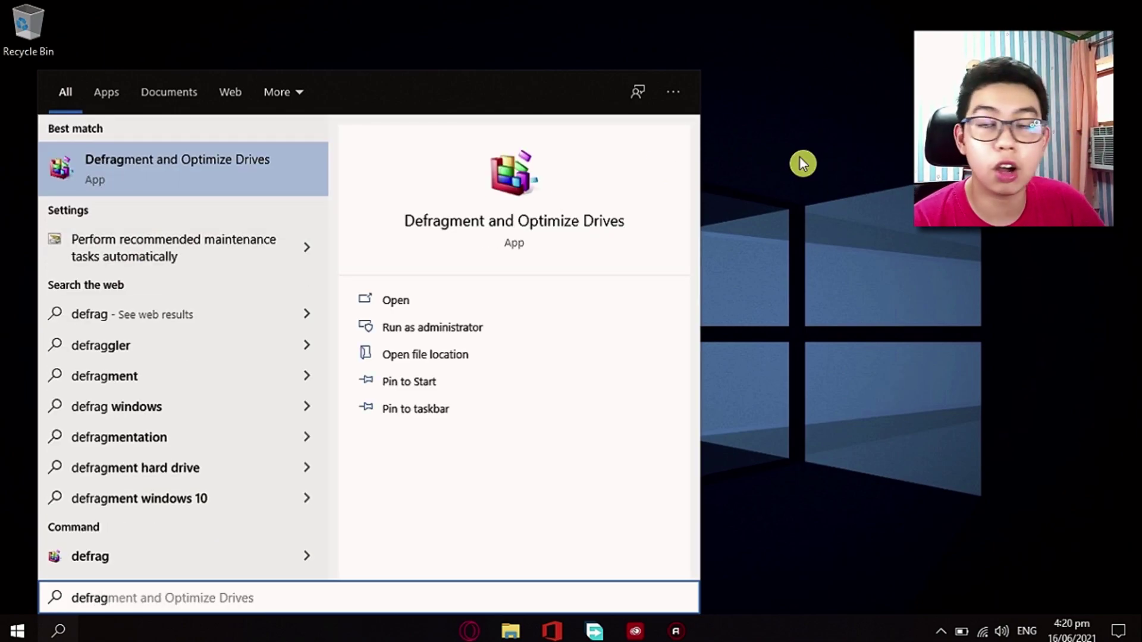
pyautogui.click(130, 169)
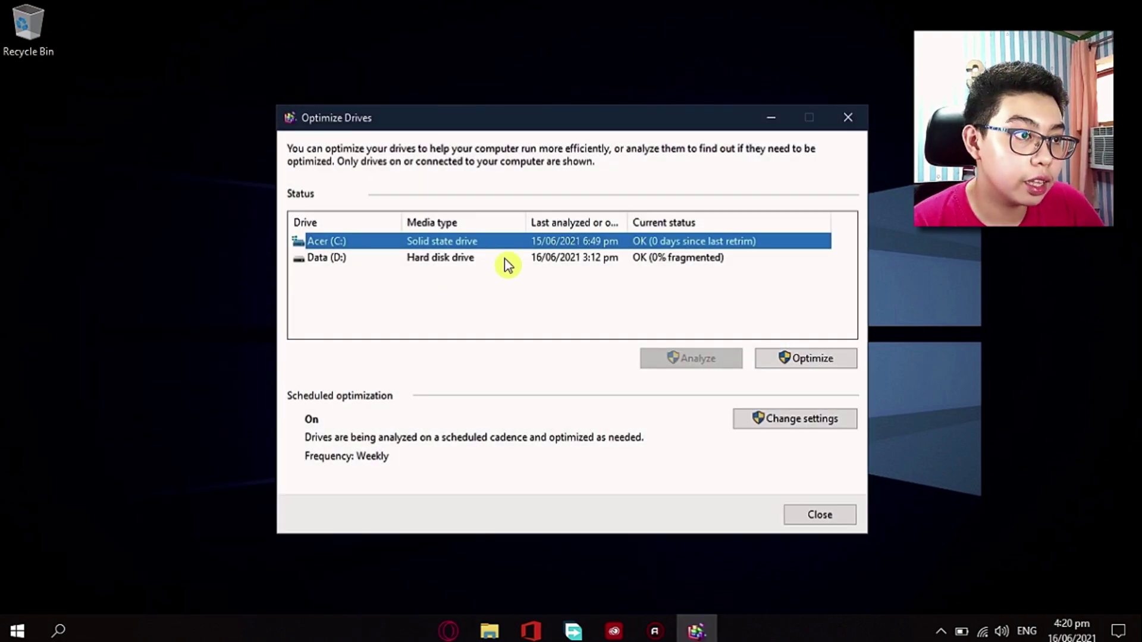
# Select the Acer (C:) drive and optimize it.
pyautogui.click(508, 258)
pyautogui.click(515, 242)
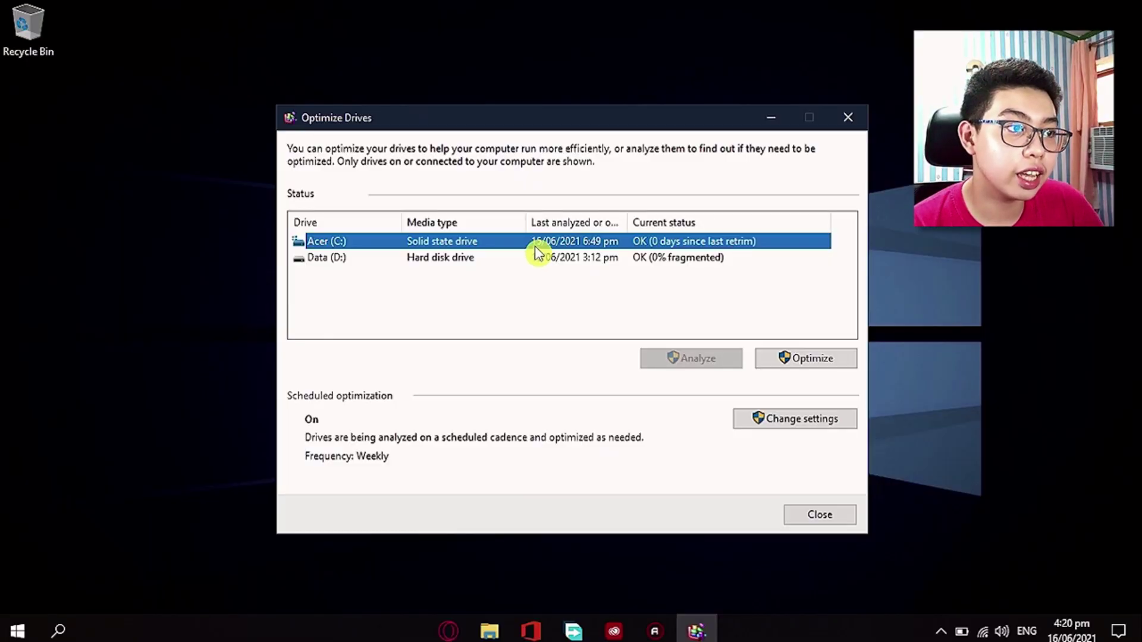
pyautogui.click(533, 257)
pyautogui.click(536, 242)
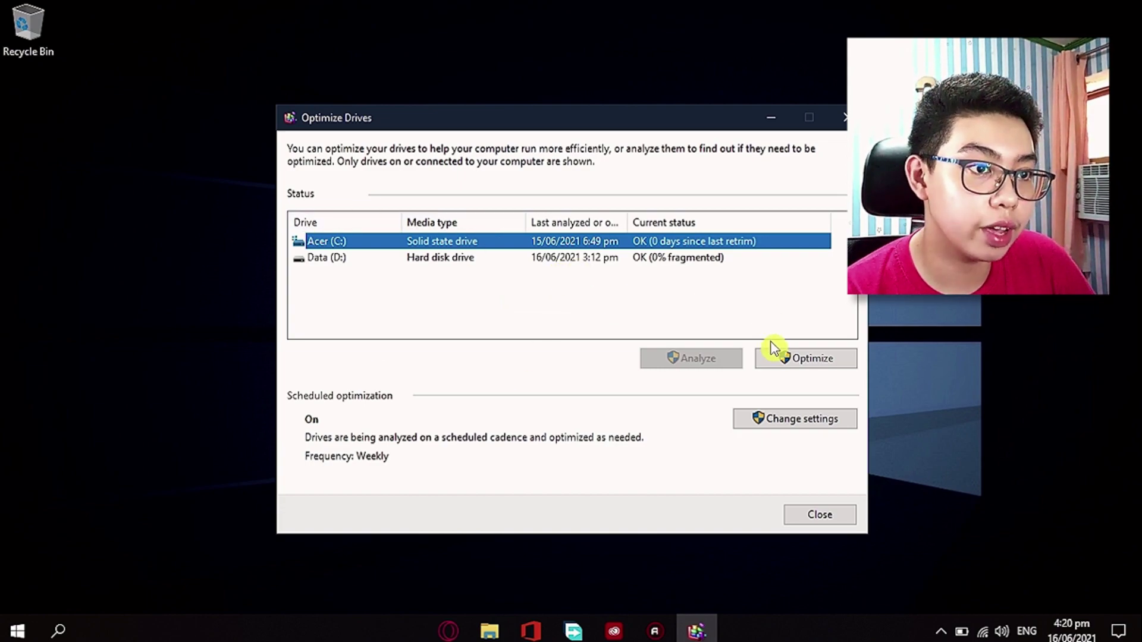
pyautogui.click(784, 359)
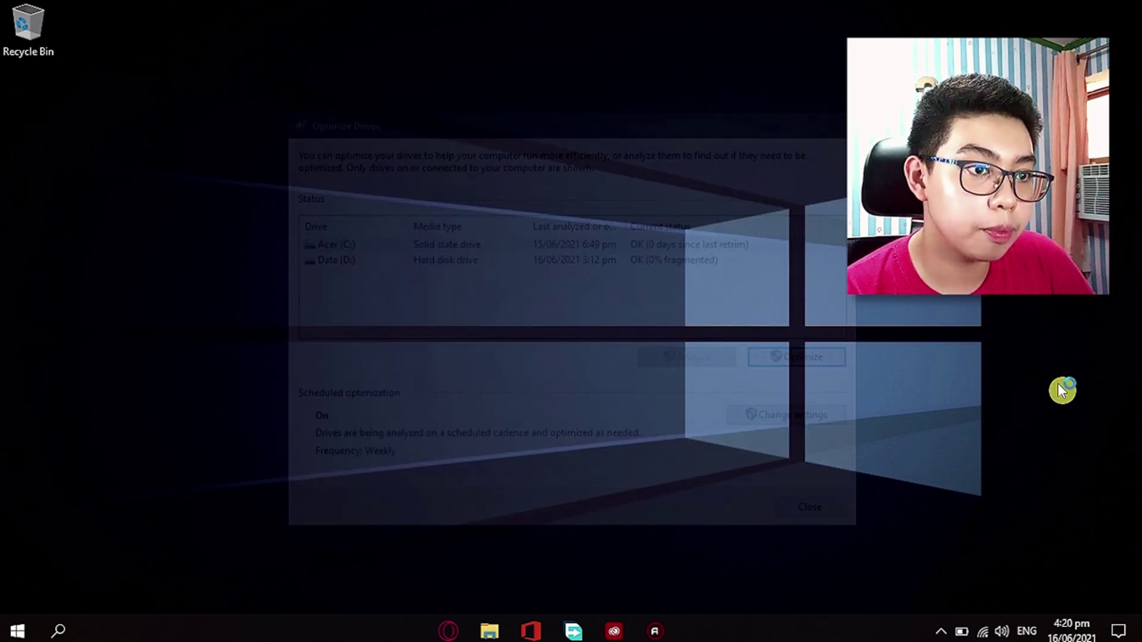